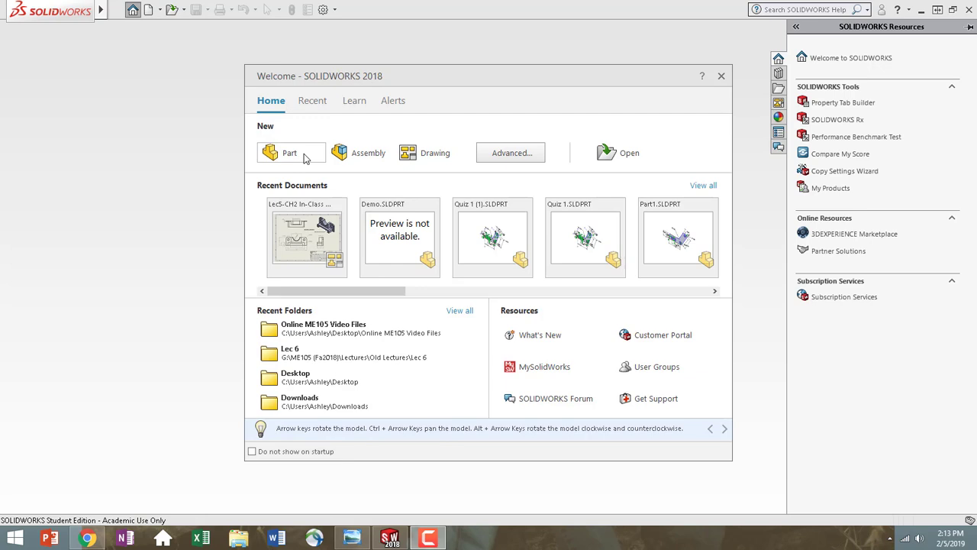
Create a new part and start a sketch on the Front Plane, viewed normal to the plane
{"action": "left_click", "coordinate": [304, 156]}
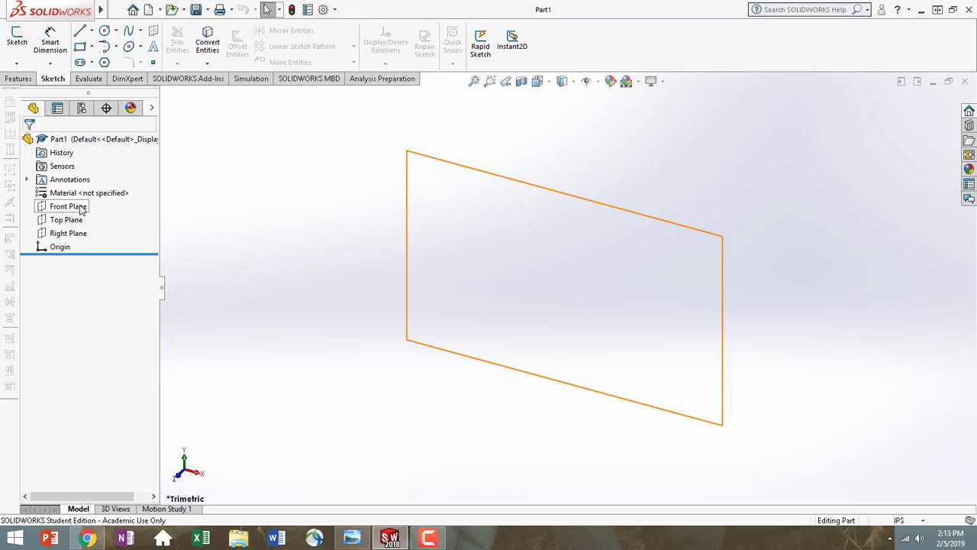
{"action": "left_click", "coordinate": [81, 208]}
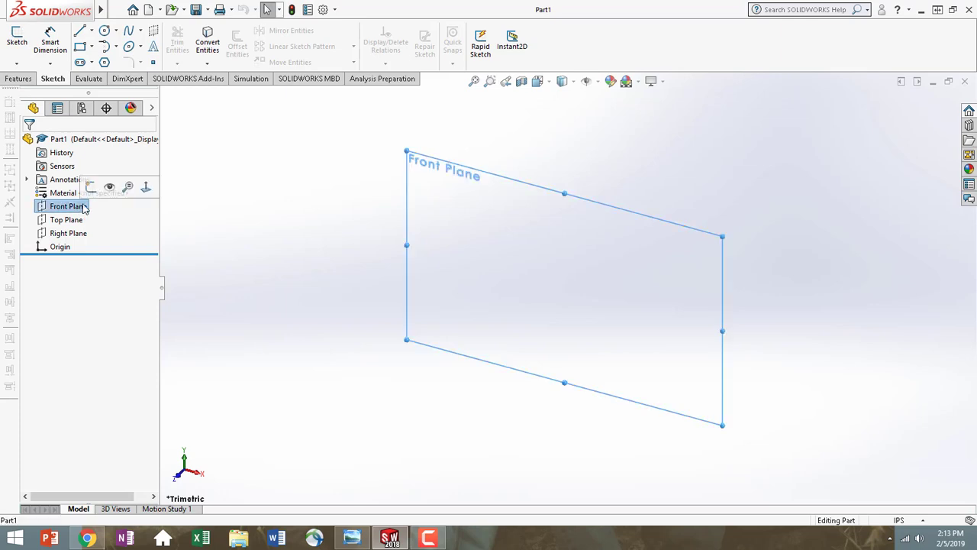
{"action": "left_click", "coordinate": [147, 188]}
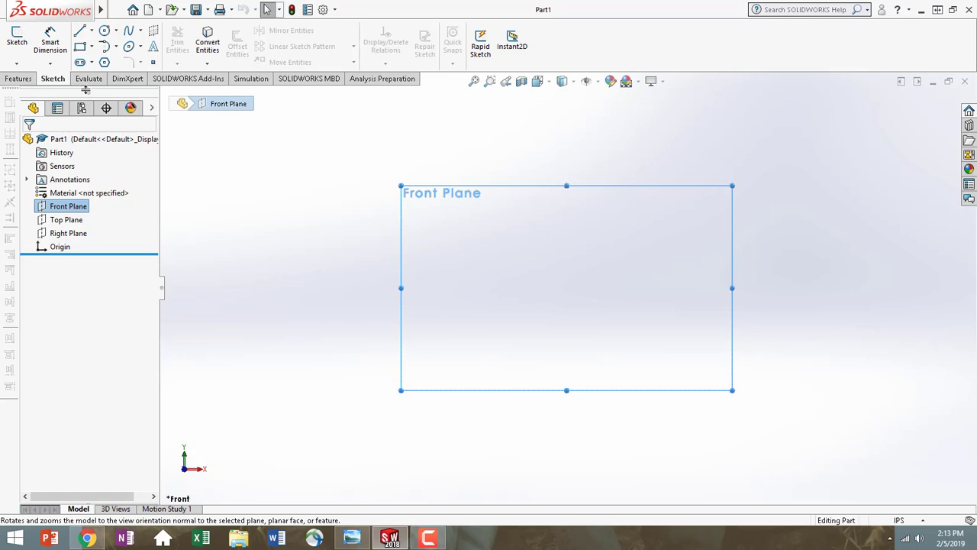
{"action": "left_click", "coordinate": [22, 47]}
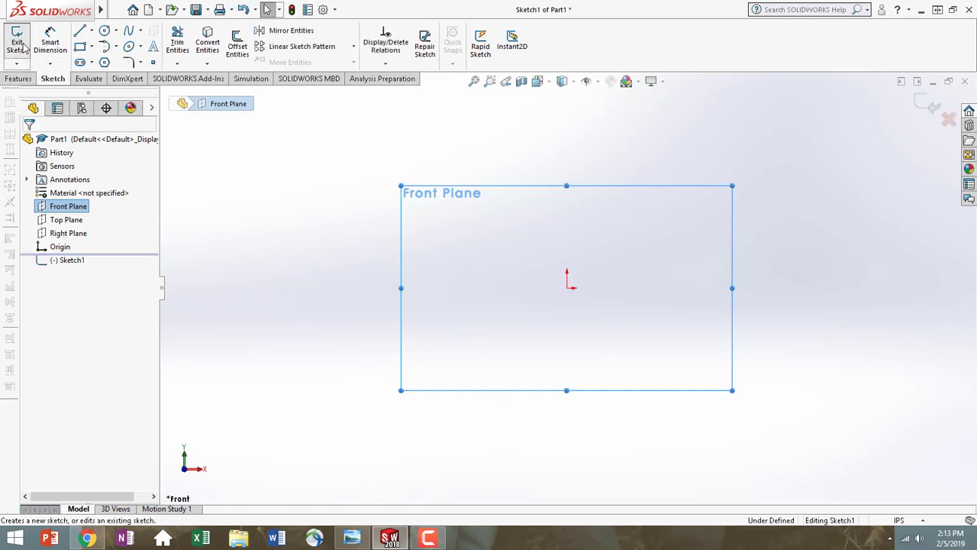
Sketch a corner rectangle about 5.65 in wide, starting at the origin and extending up in positive X and Y
{"action": "left_click", "coordinate": [81, 48]}
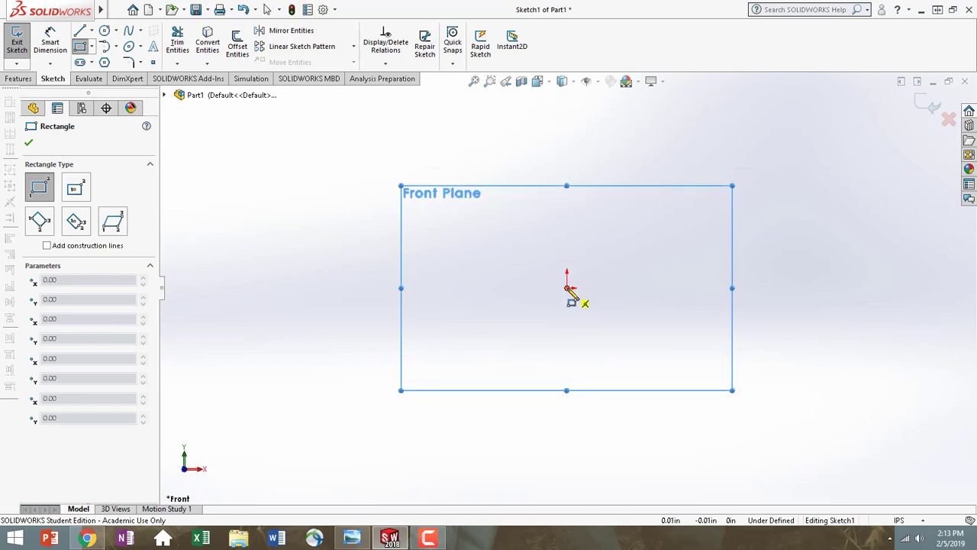
{"action": "left_click", "coordinate": [567, 287]}
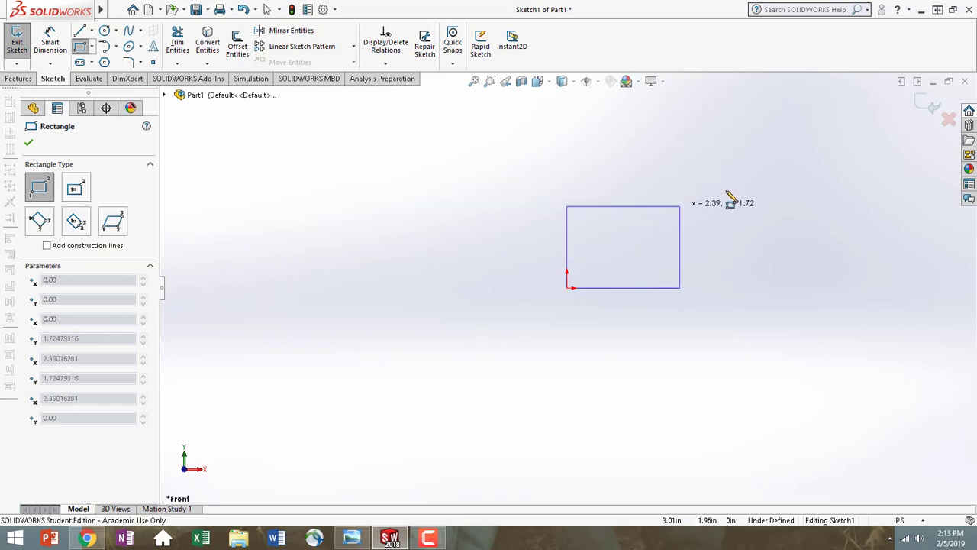
{"action": "left_click", "coordinate": [835, 168]}
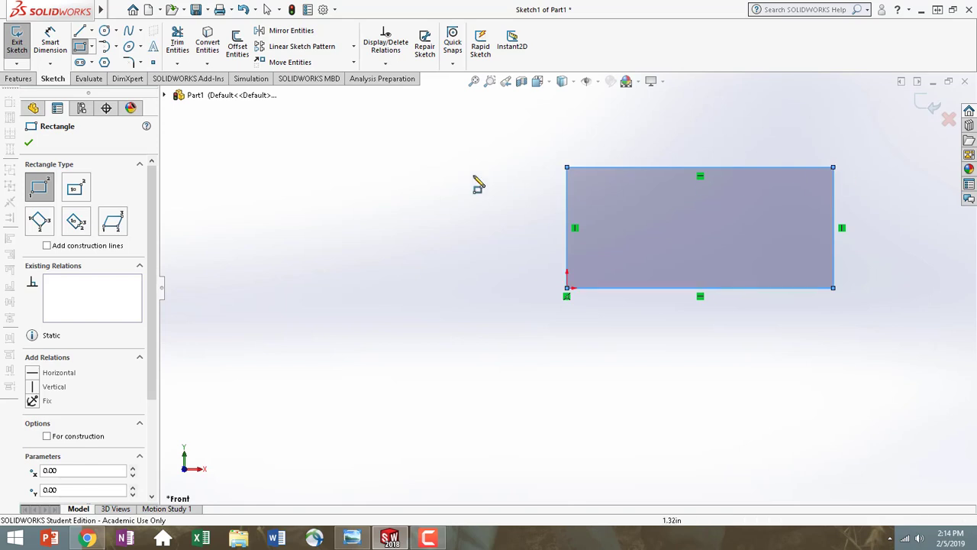
Dimension the rectangle to 5 in wide and 2 in high
{"action": "left_click", "coordinate": [50, 48]}
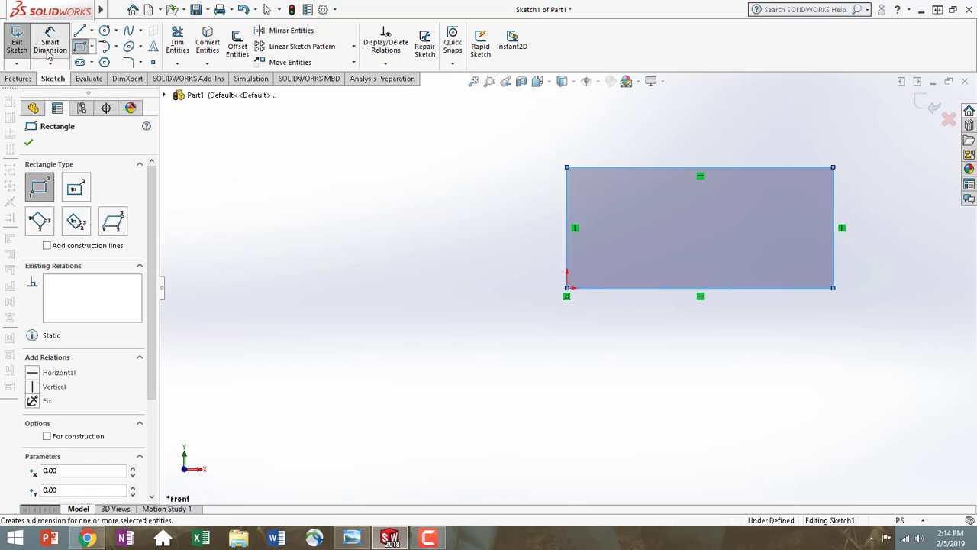
{"action": "left_click", "coordinate": [667, 297]}
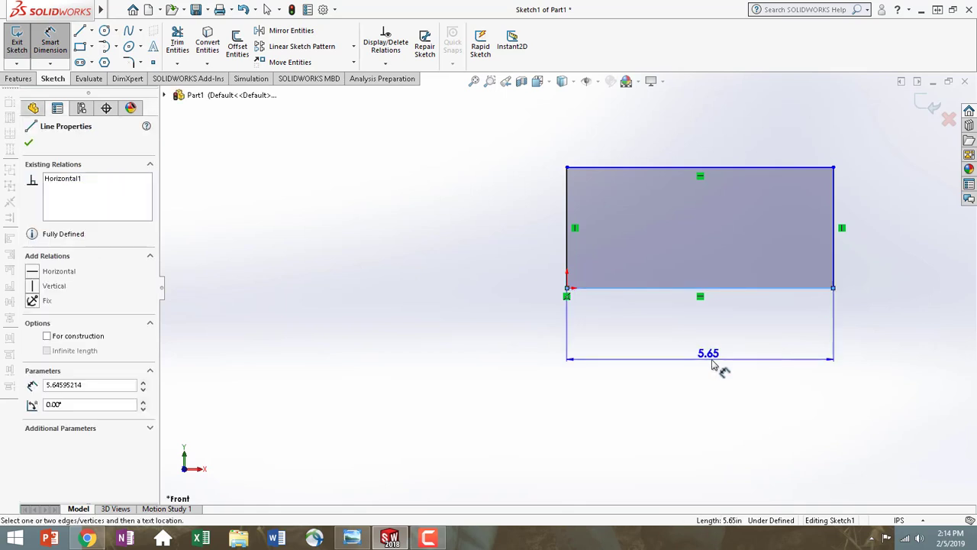
{"action": "left_click", "coordinate": [709, 356]}
{"action": "type", "text": "5"}
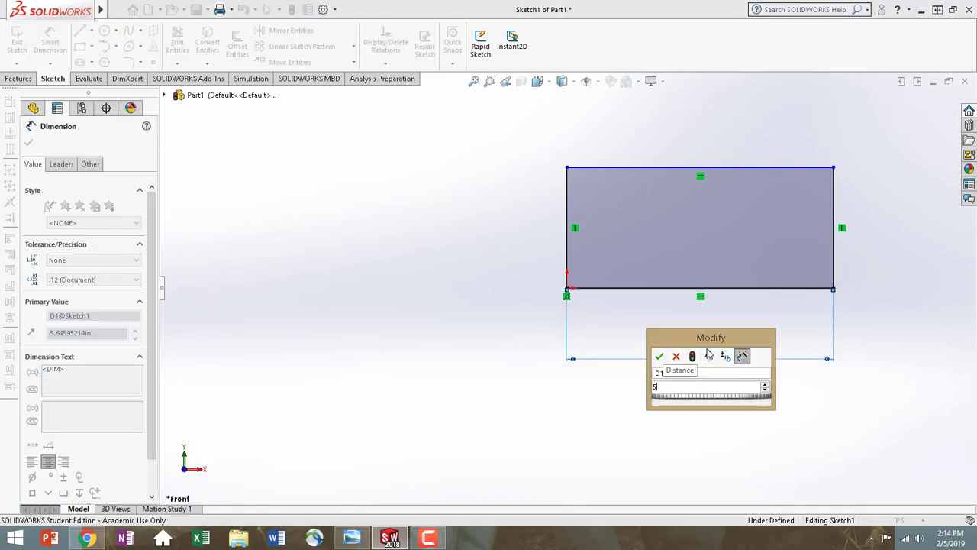
{"action": "key", "text": "Return"}
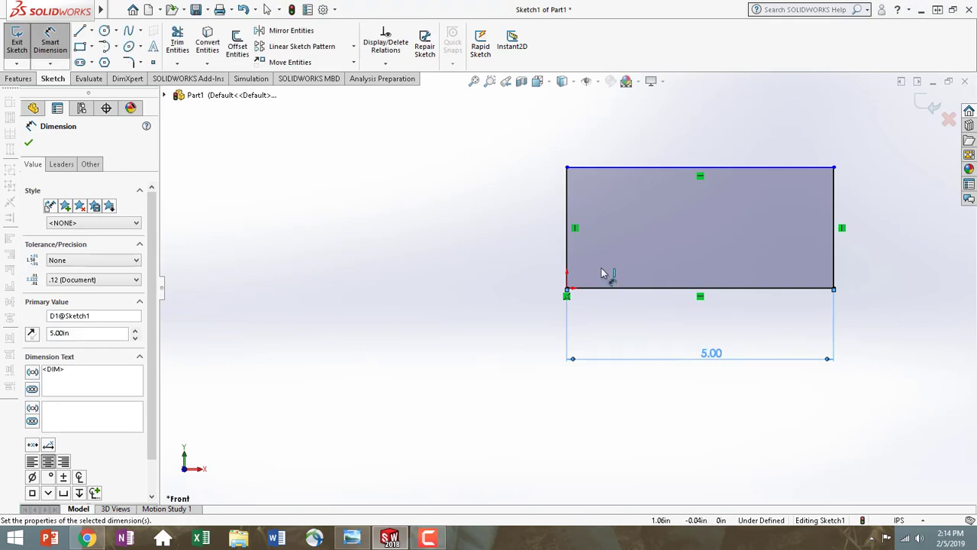
{"action": "left_click", "coordinate": [568, 257]}
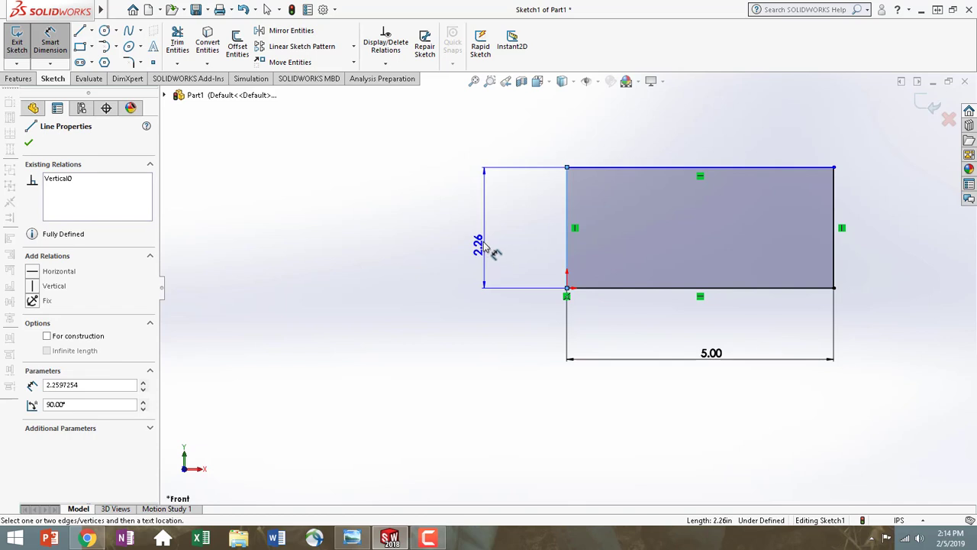
{"action": "left_click", "coordinate": [482, 255]}
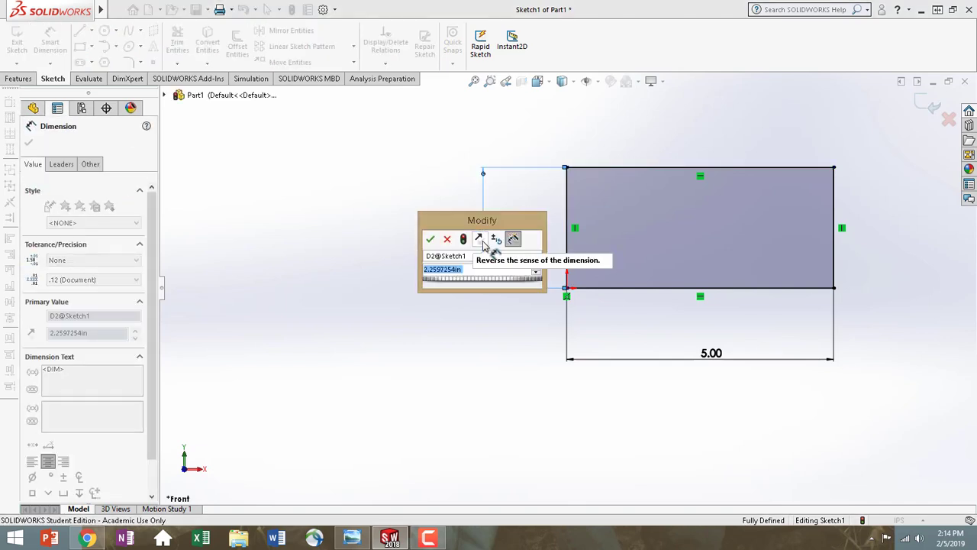
{"action": "type", "text": "2"}
{"action": "key", "text": "Return"}
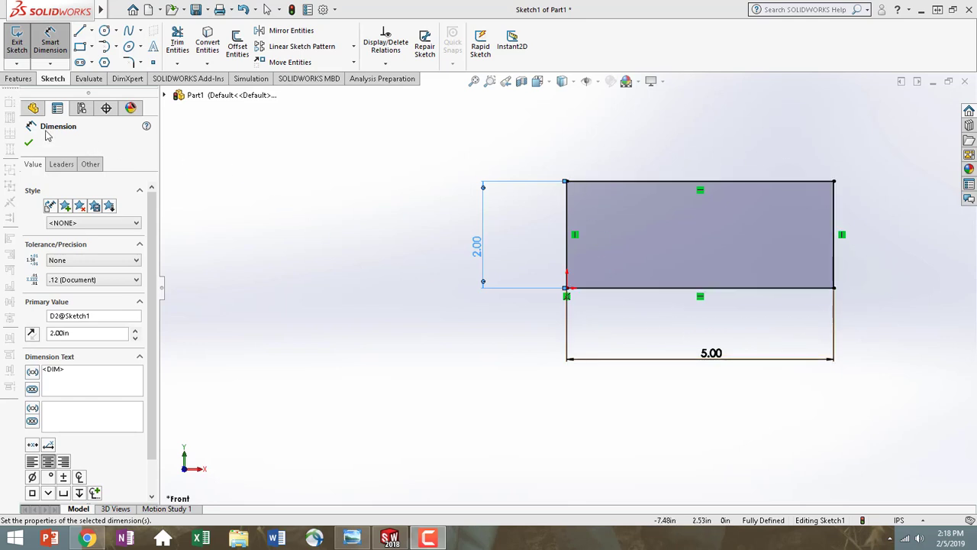
Extrude the rectangle as a blind boss with a depth of 0.25 in
{"action": "left_click", "coordinate": [18, 78]}
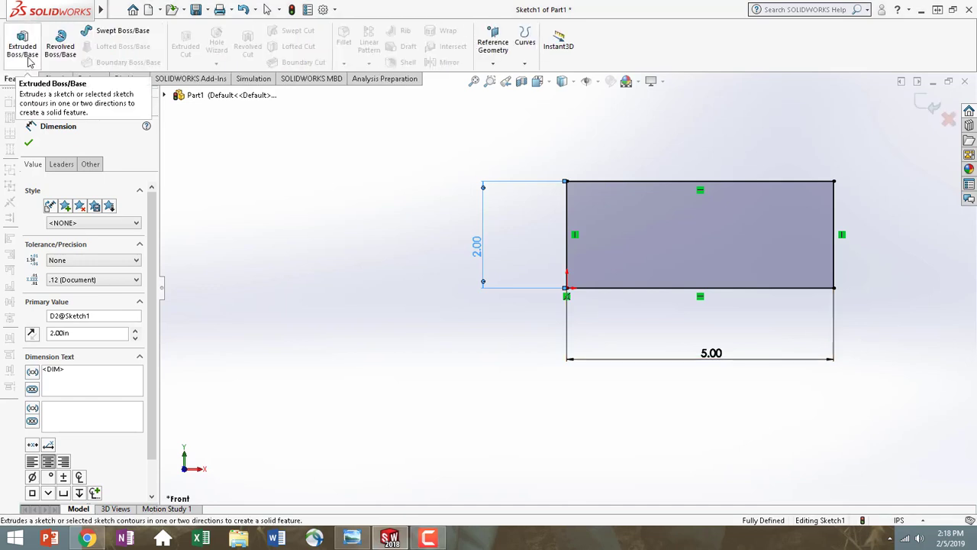
{"action": "left_click", "coordinate": [28, 60]}
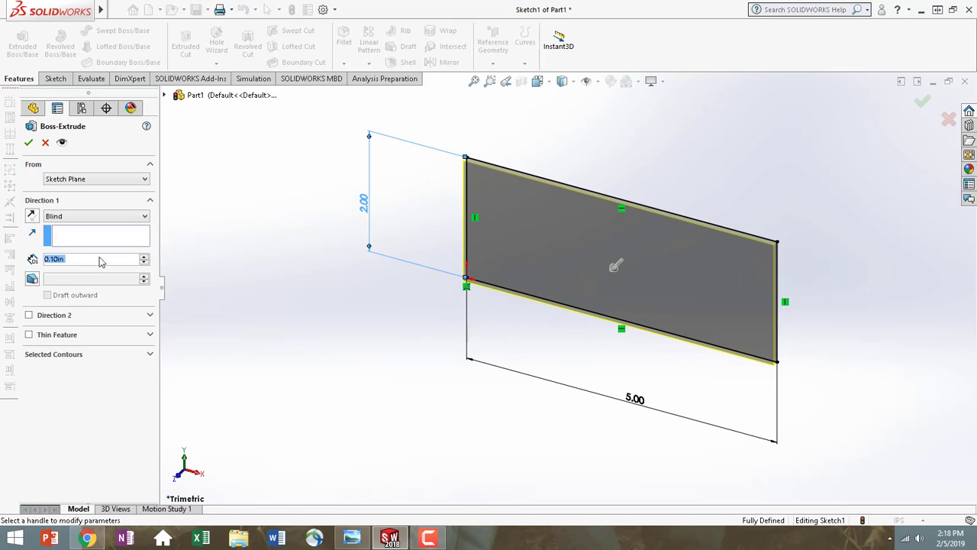
{"action": "type", "text": ".25"}
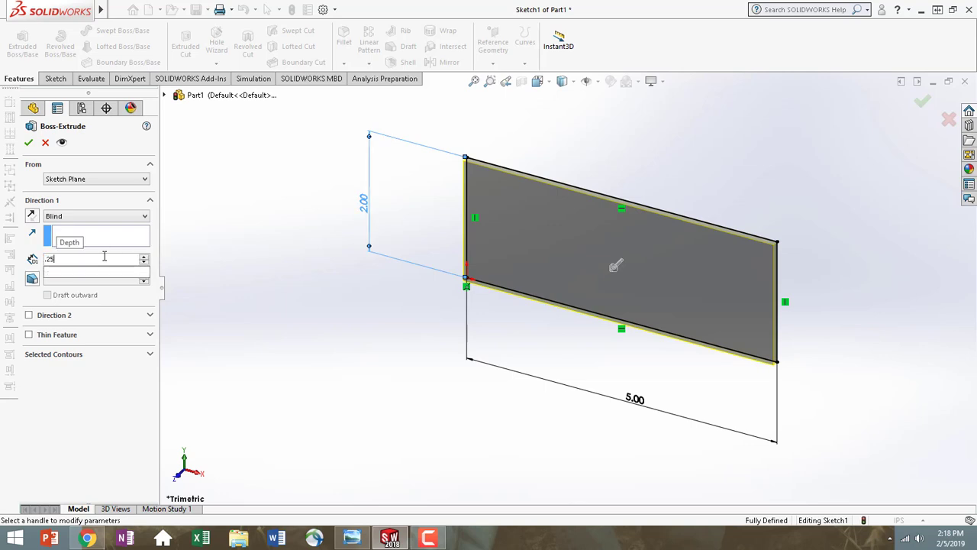
{"action": "key", "text": "Return"}
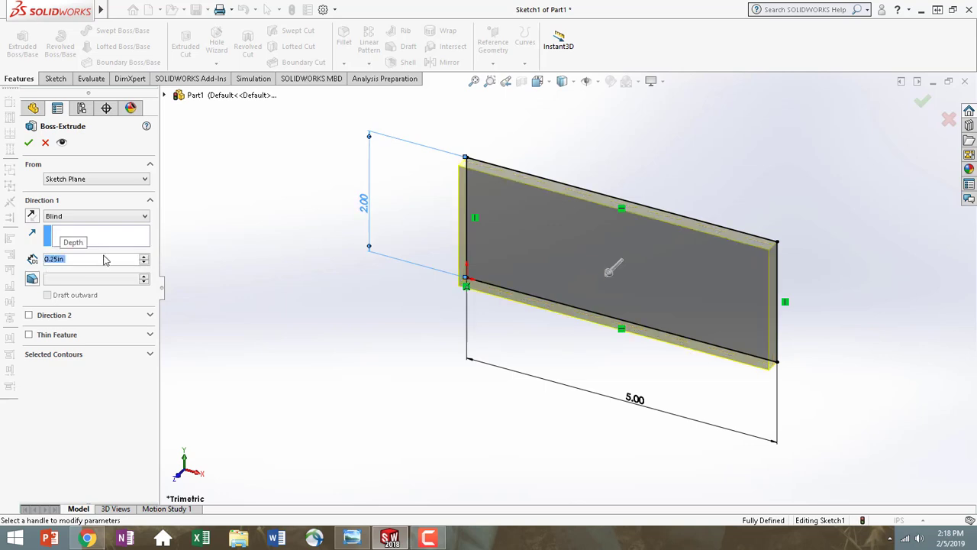
{"action": "left_click", "coordinate": [28, 144]}
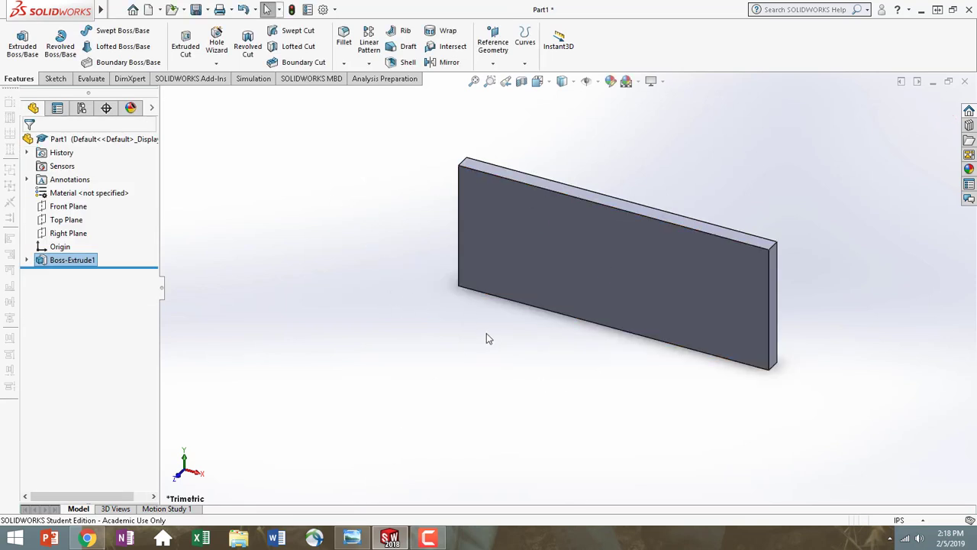
Sketch a corner rectangle about 2.88 in wide and 0.87 in high on the plate's front face, starting on its bottom edge
{"action": "left_click", "coordinate": [552, 262]}
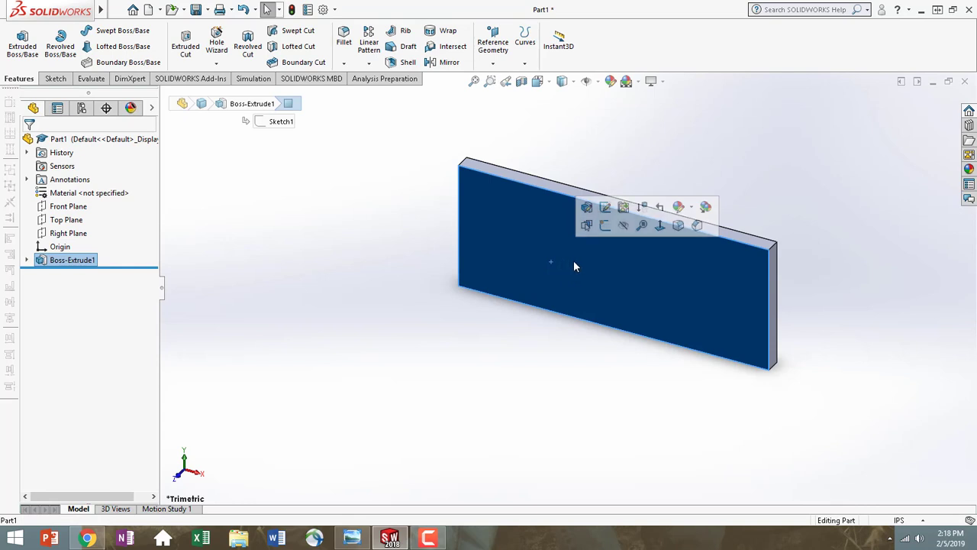
{"action": "left_click", "coordinate": [661, 228]}
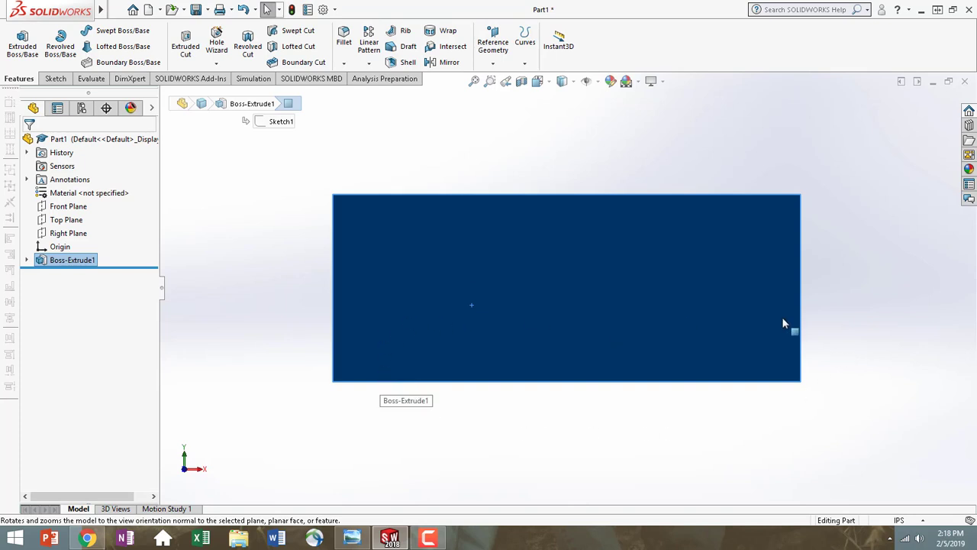
{"action": "left_click", "coordinate": [54, 79]}
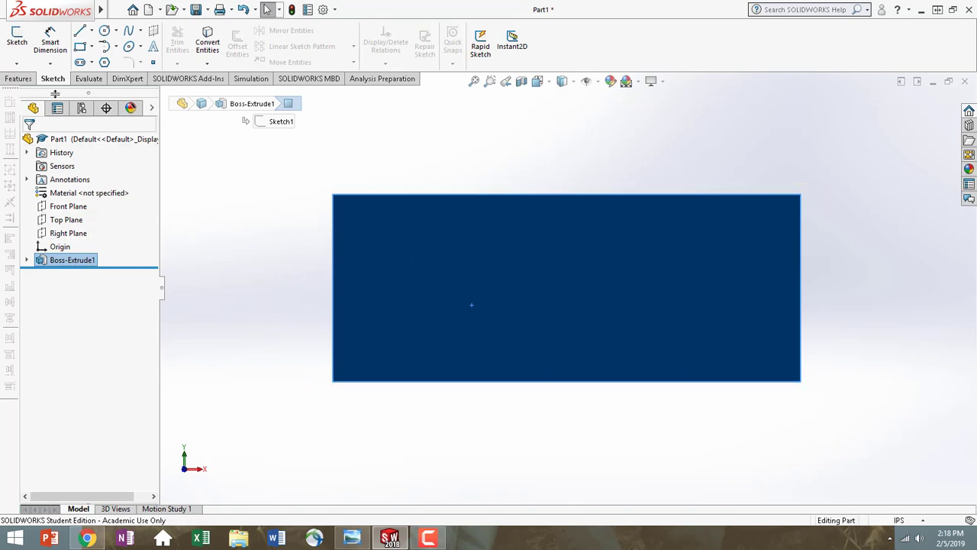
{"action": "left_click", "coordinate": [81, 47]}
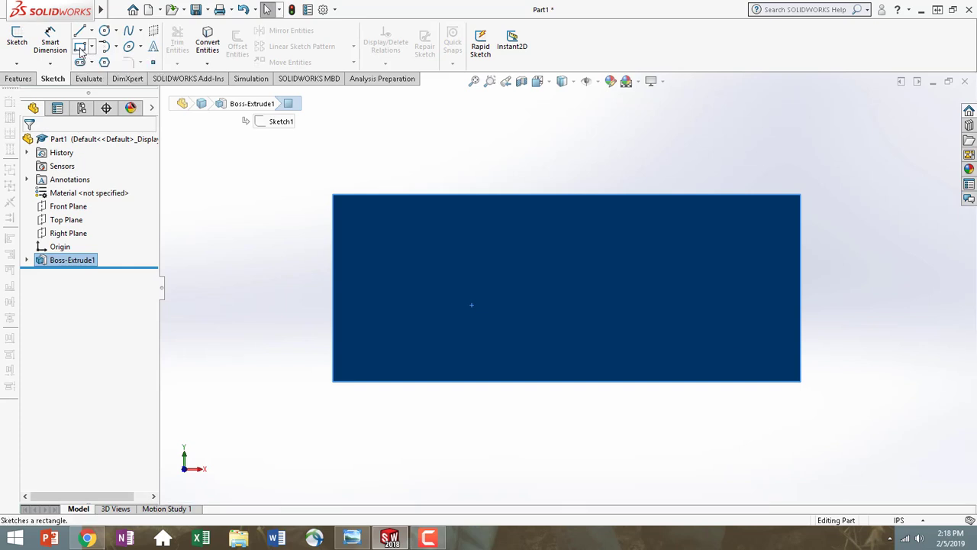
{"action": "left_click", "coordinate": [449, 381]}
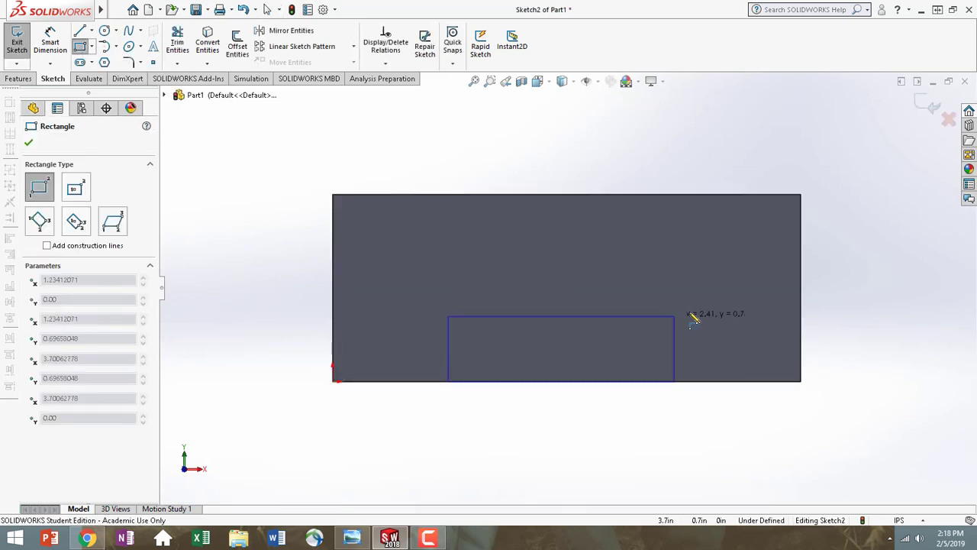
{"action": "left_click", "coordinate": [718, 300]}
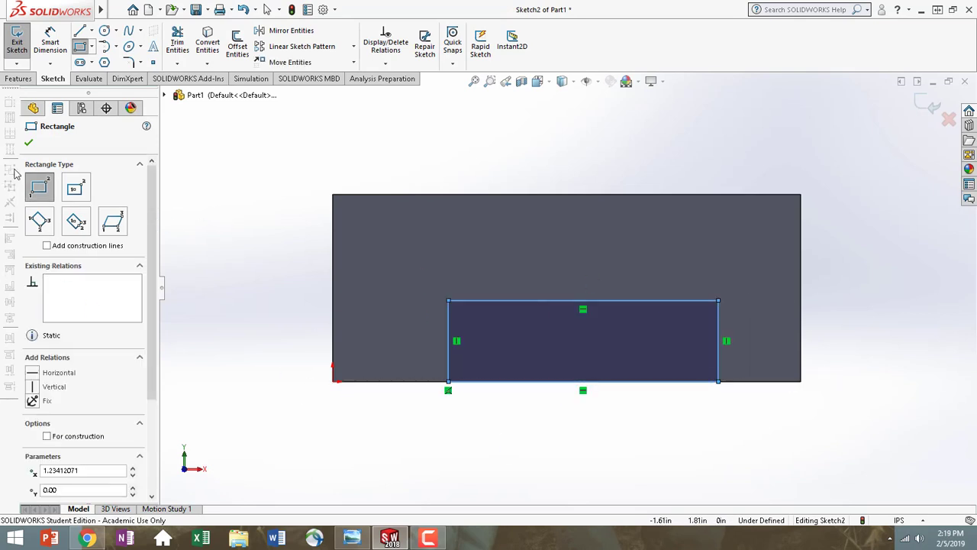
{"action": "left_click", "coordinate": [29, 143]}
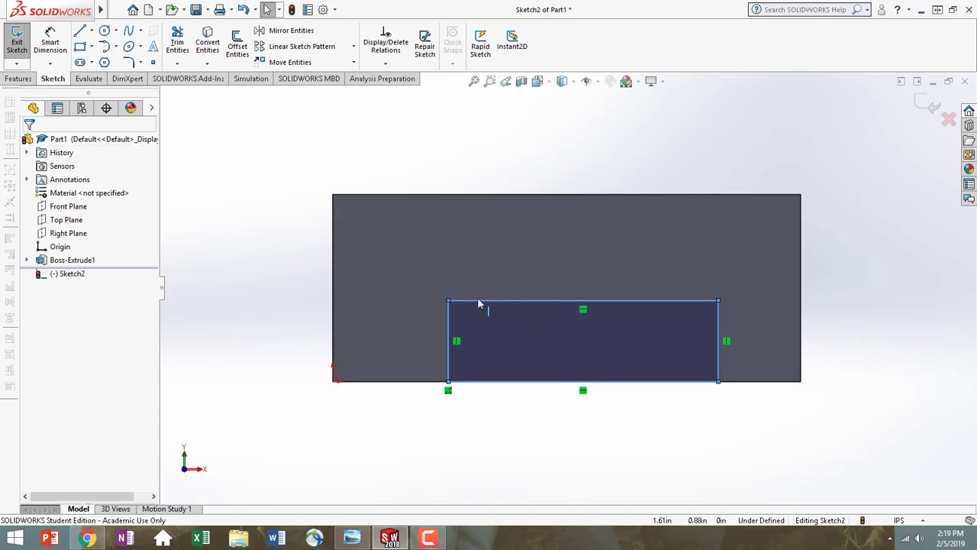
Add a vertical relation between the midpoints of the new rectangle's top line and the plate's top edge
{"action": "left_click", "coordinate": [582, 303]}
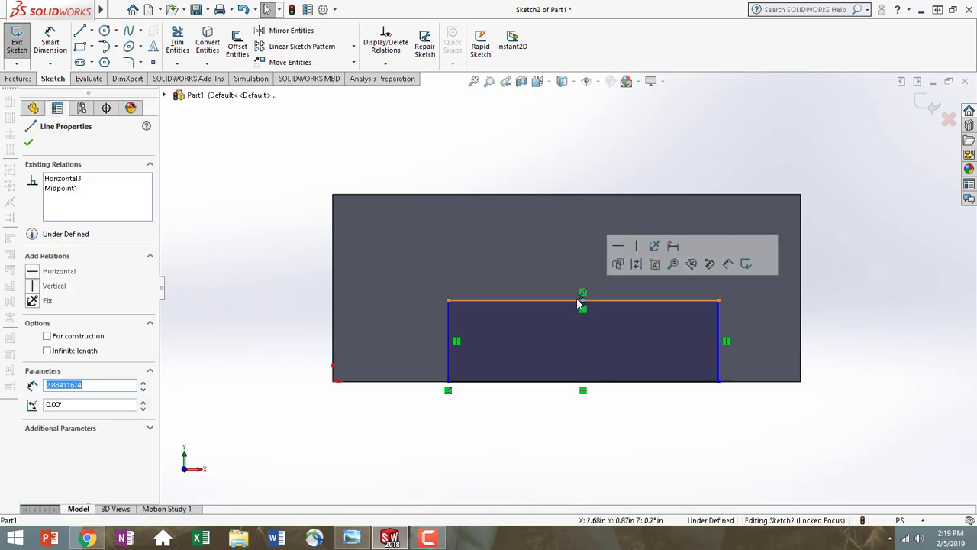
{"action": "left_click", "coordinate": [565, 196], "text": "ctrl"}
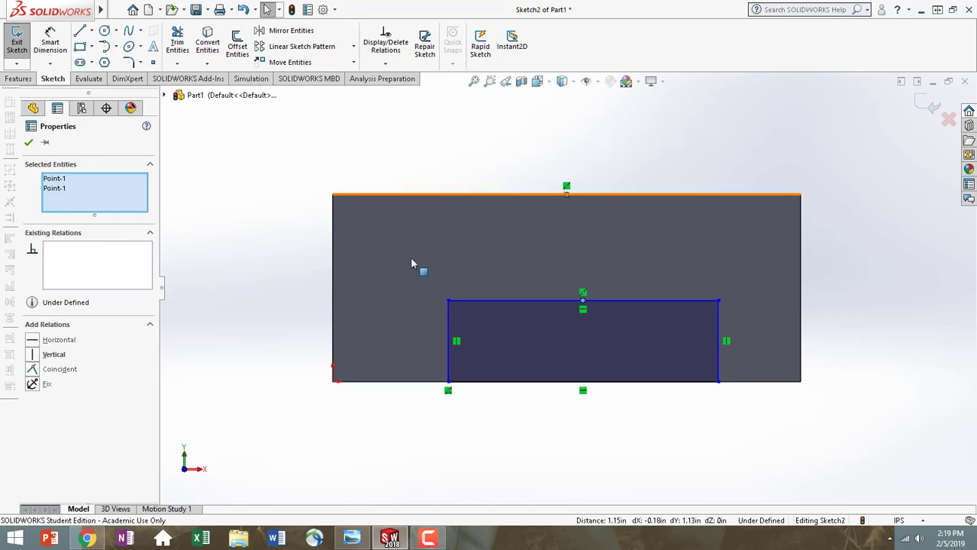
{"action": "left_click", "coordinate": [32, 354]}
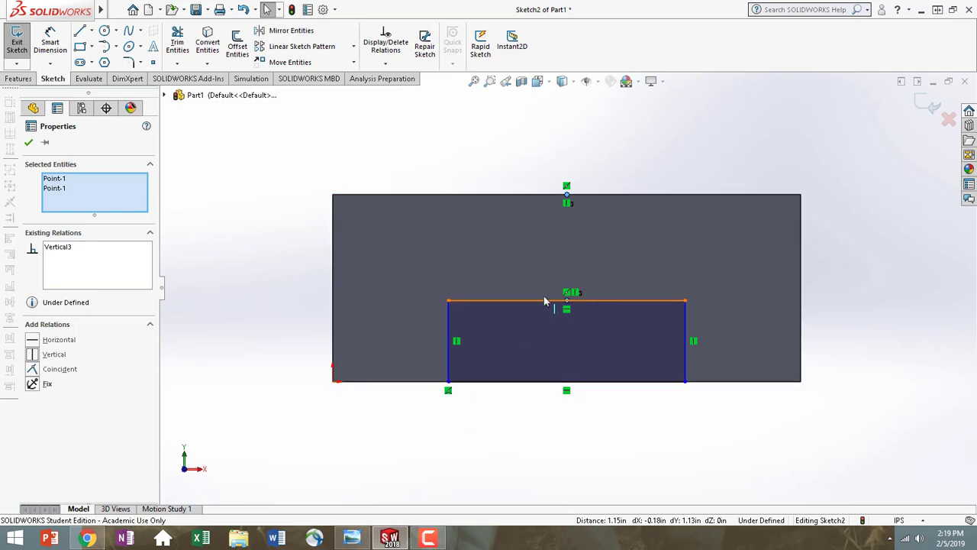
{"action": "left_click", "coordinate": [29, 144]}
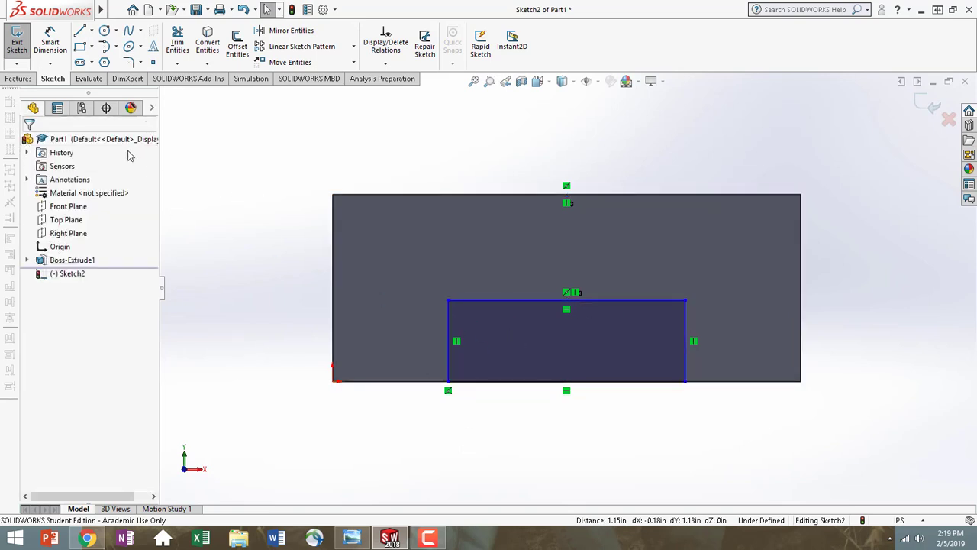
Dimension the inner rectangle's bottom line to a width of 4 in
{"action": "left_click", "coordinate": [61, 55]}
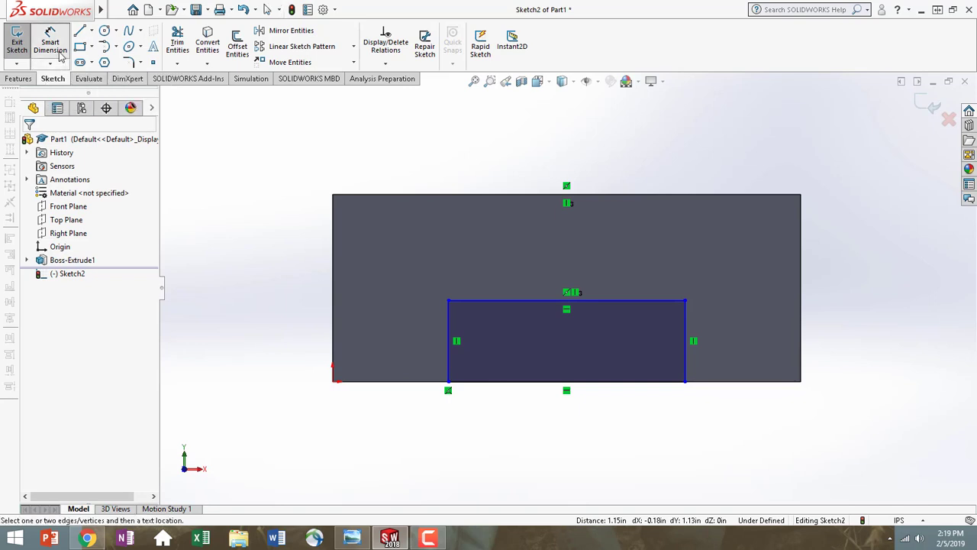
{"action": "left_click", "coordinate": [575, 387]}
{"action": "left_click", "coordinate": [565, 450]}
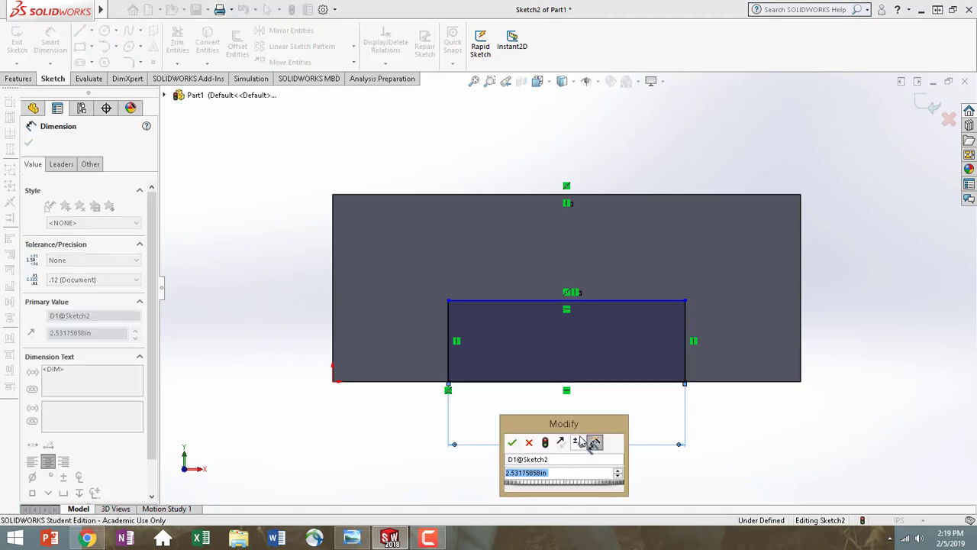
{"action": "type", "text": "4"}
{"action": "key", "text": "Return"}
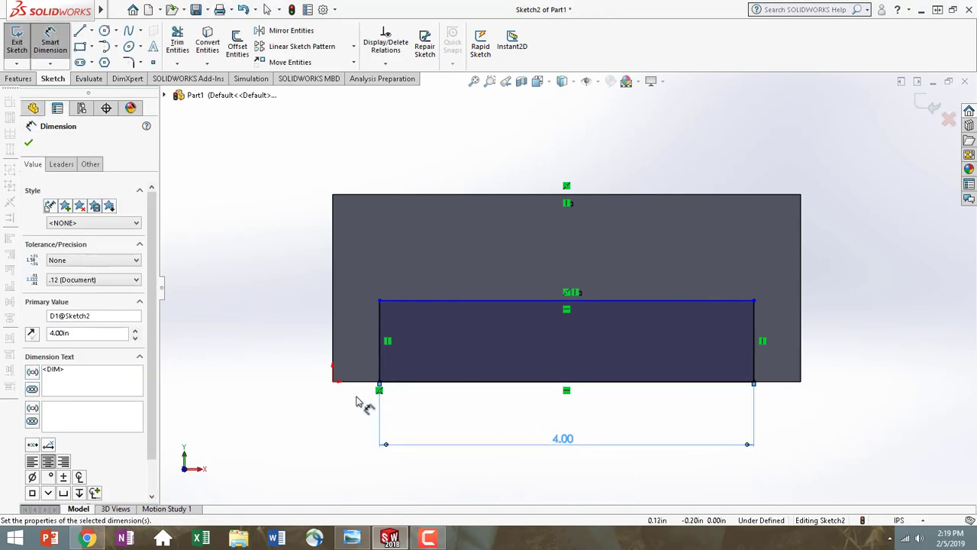
Dimension the inner rectangle's left line to a height of 0.75 in
{"action": "left_click", "coordinate": [378, 374]}
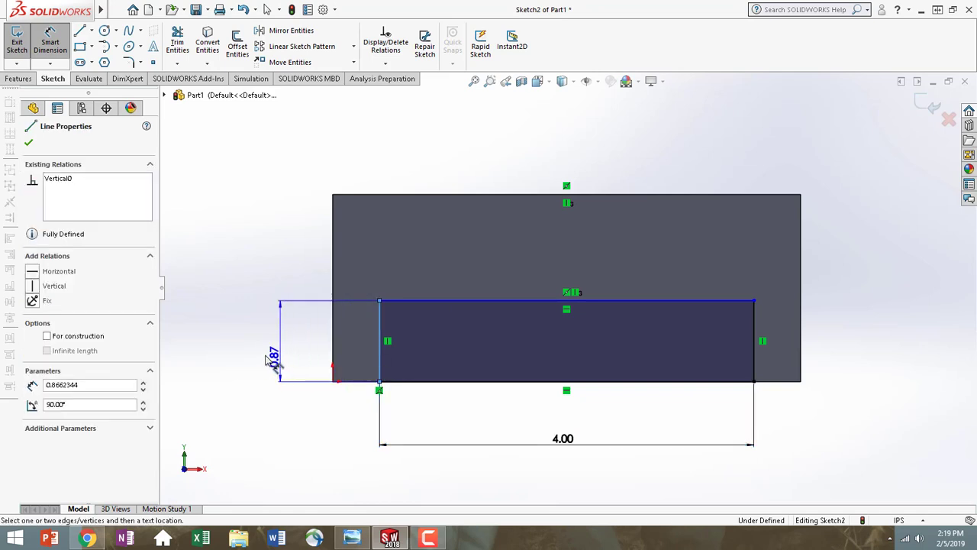
{"action": "left_click", "coordinate": [258, 360]}
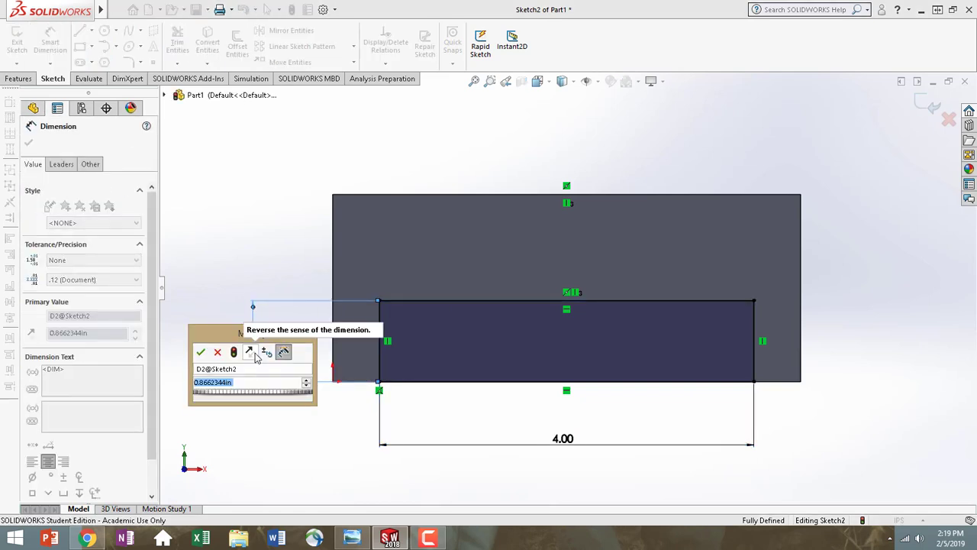
{"action": "type", "text": ".75"}
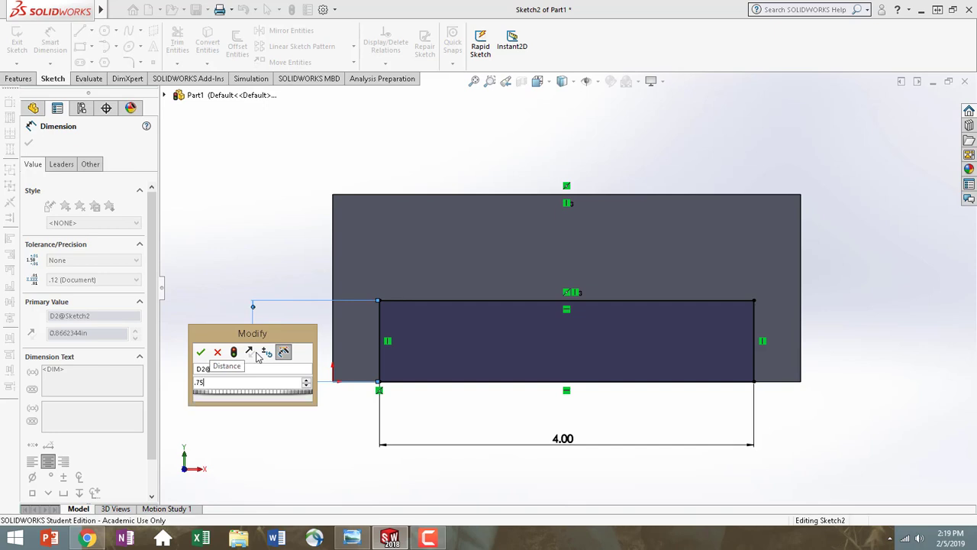
{"action": "key", "text": "Return"}
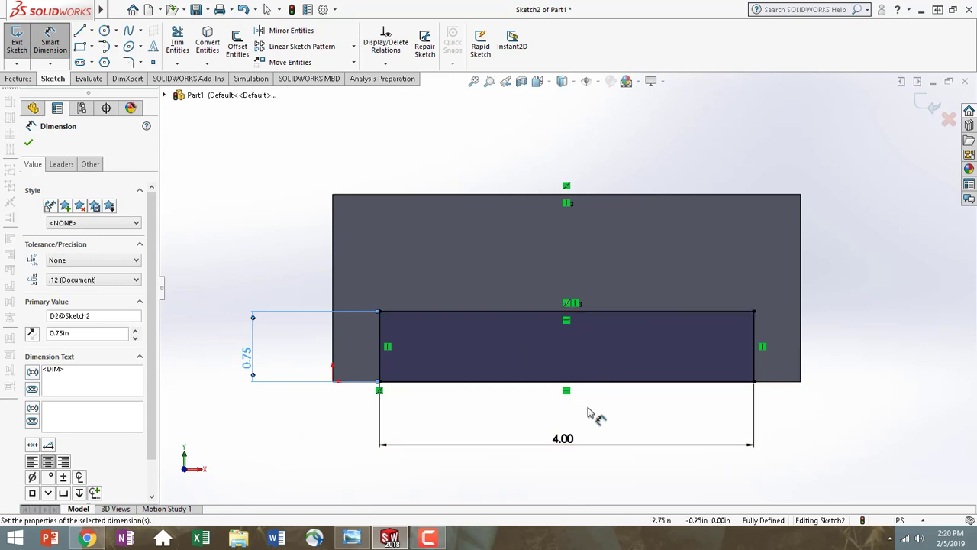
Extrude the 4 by 0.75 in rectangle as a blind boss with a depth of 1.25 in
{"action": "left_click", "coordinate": [19, 79]}
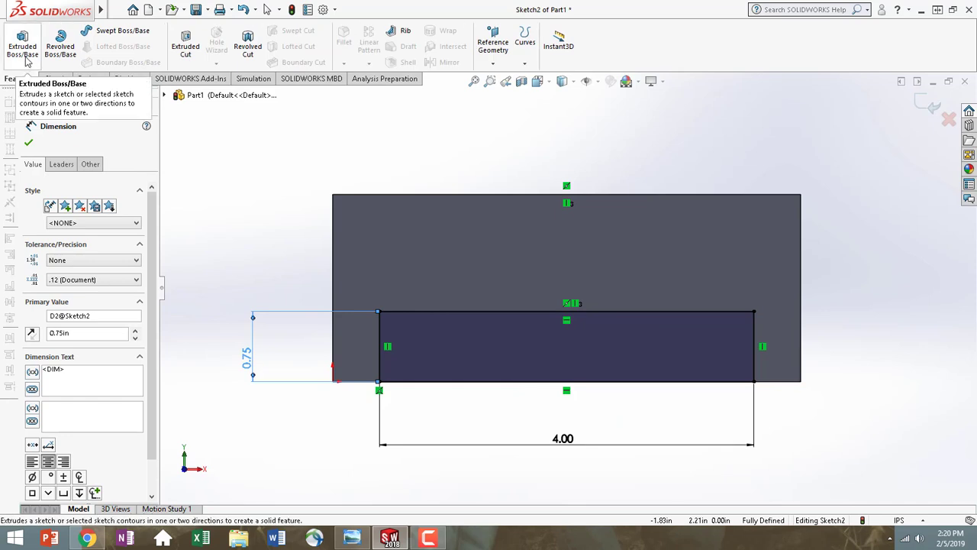
{"action": "left_click", "coordinate": [23, 50]}
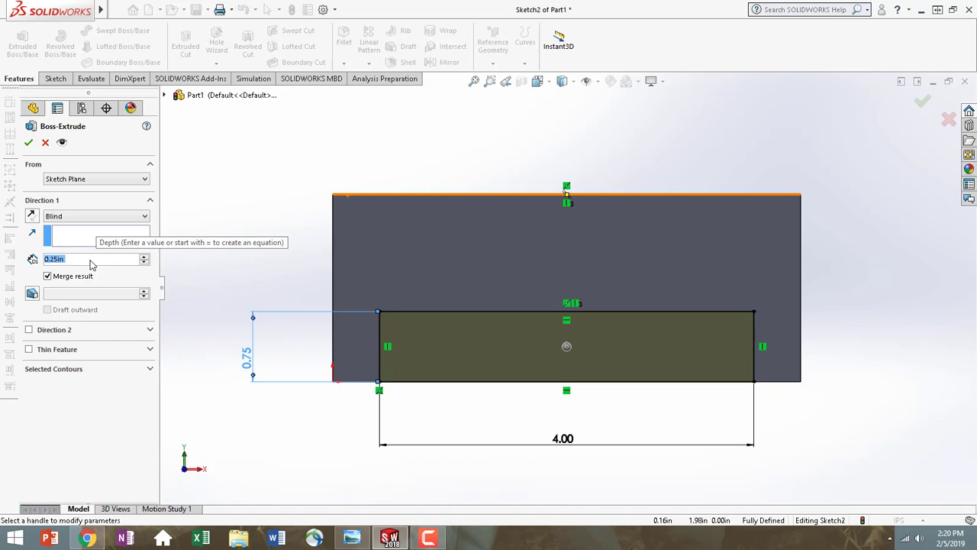
{"action": "type", "text": "1.25"}
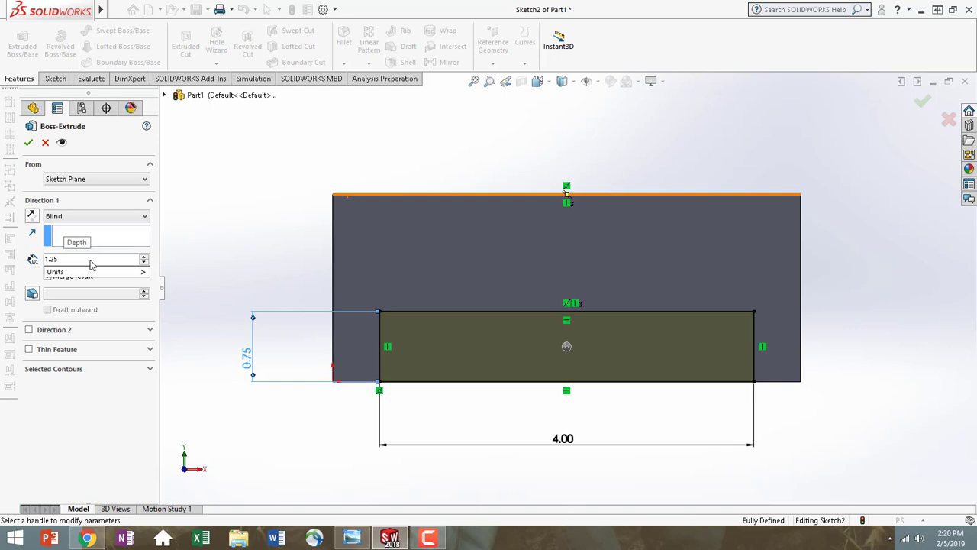
{"action": "key", "text": "Return"}
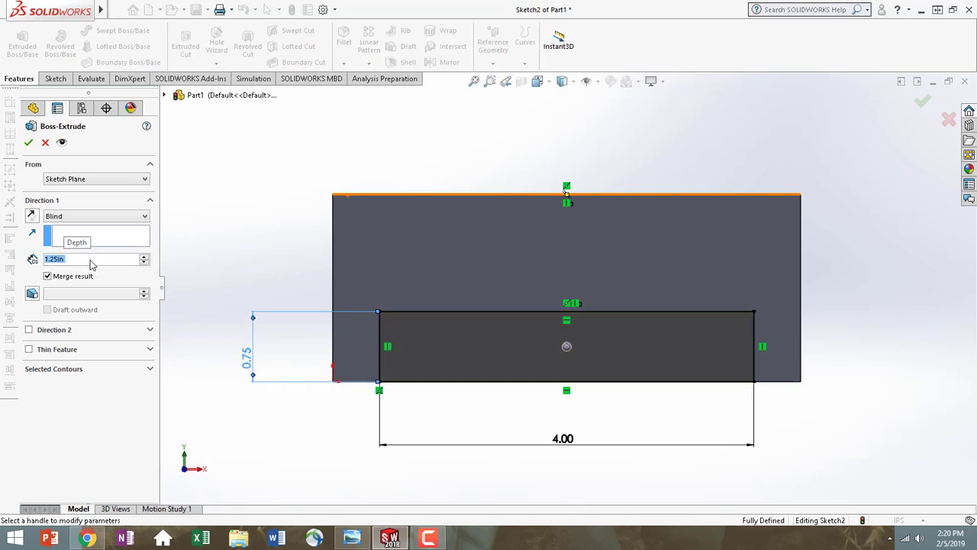
{"action": "left_click", "coordinate": [28, 143]}
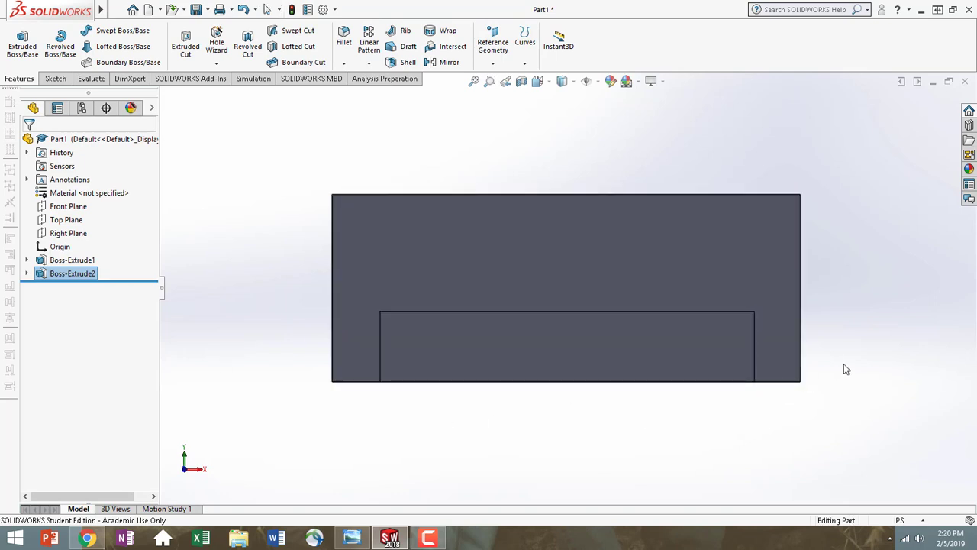
Sketch a corner rectangle about 2.17 in wide and 0.53 in high on the block's front face, starting on its bottom edge
{"action": "middle_click_drag", "start_coordinate": [844, 364], "coordinate": [791, 374]}
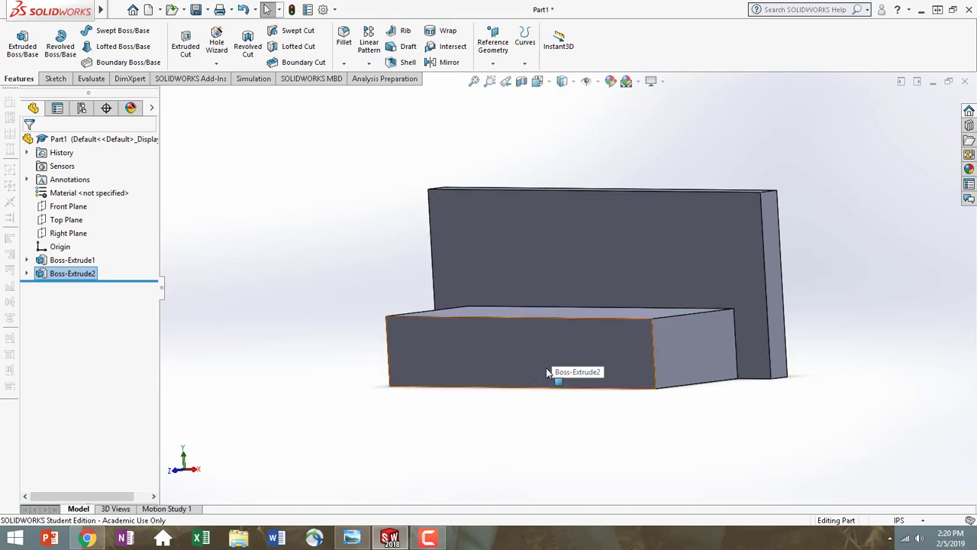
{"action": "left_click", "coordinate": [630, 352]}
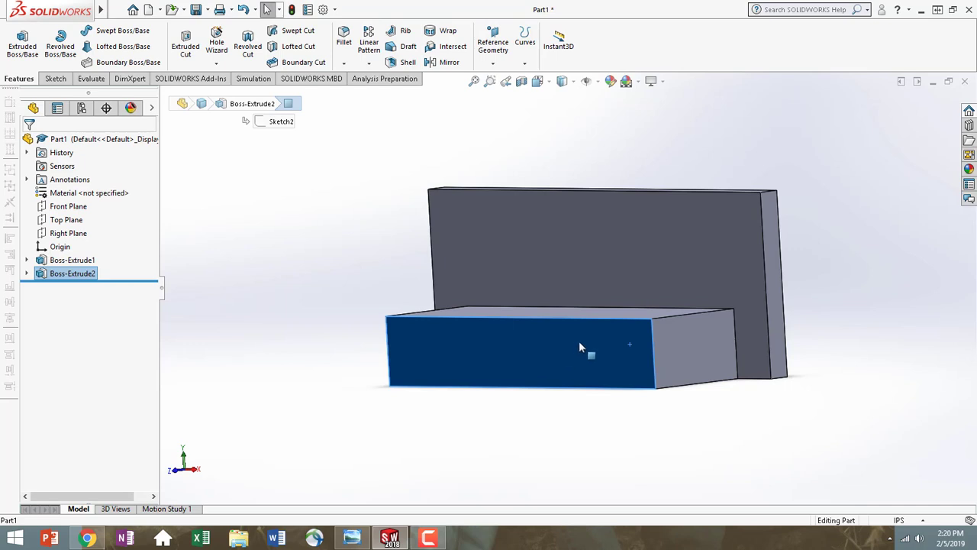
{"action": "left_click", "coordinate": [603, 337]}
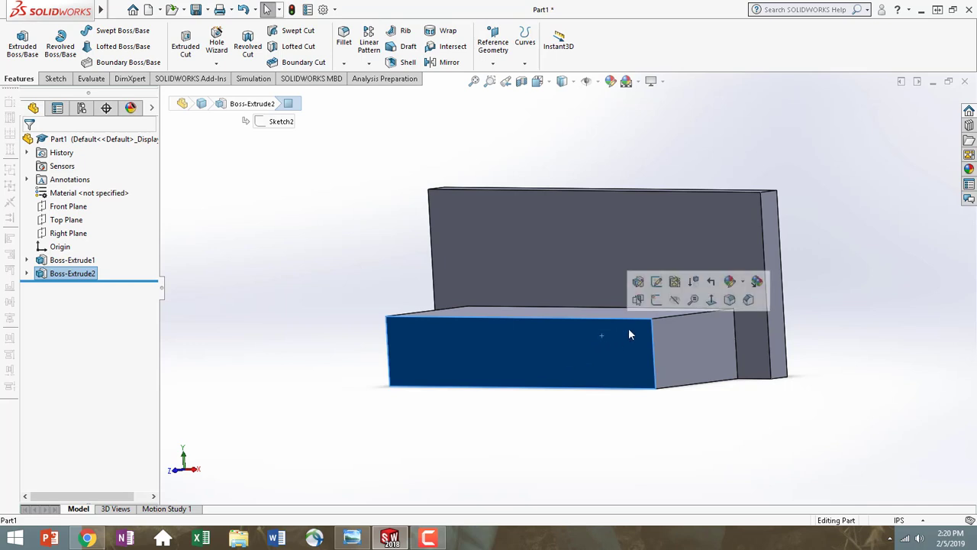
{"action": "left_click", "coordinate": [711, 300]}
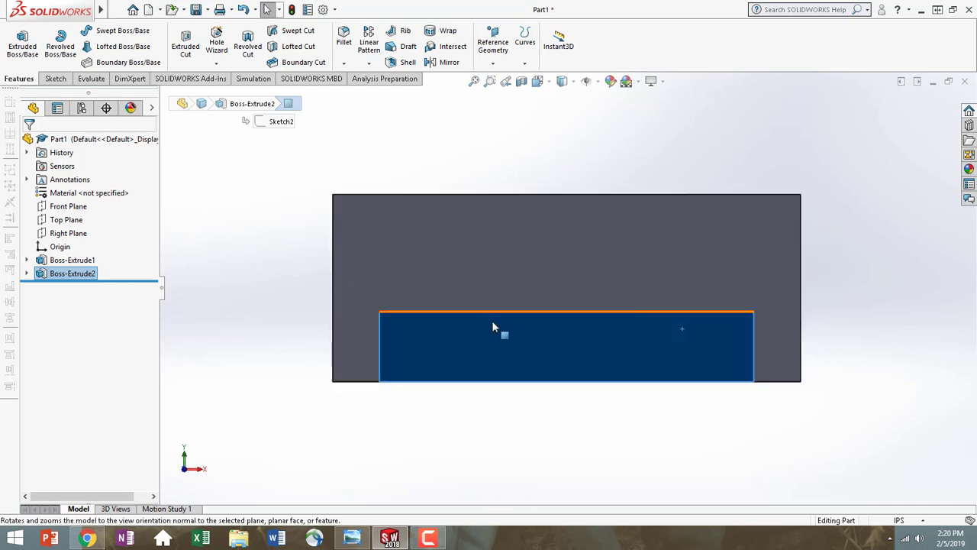
{"action": "left_click", "coordinate": [55, 79]}
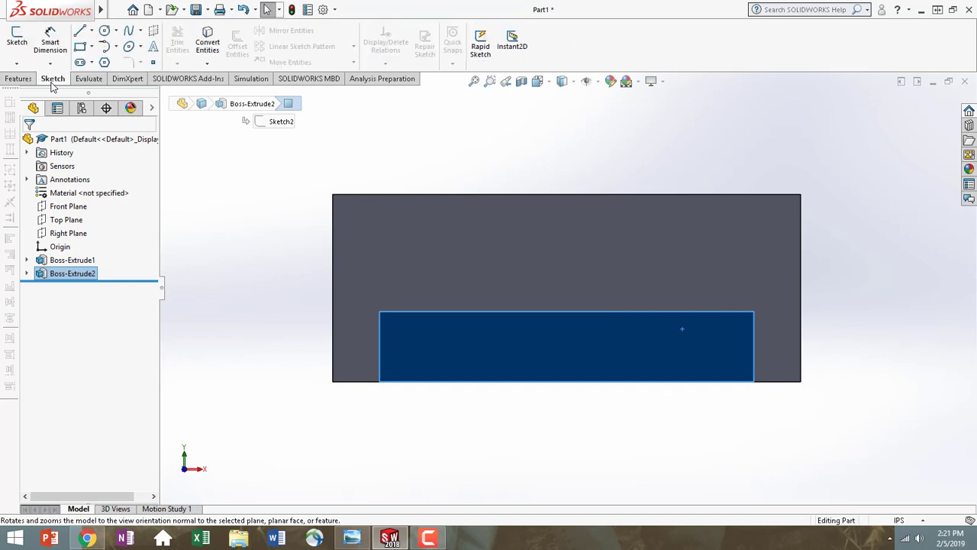
{"action": "left_click", "coordinate": [80, 47]}
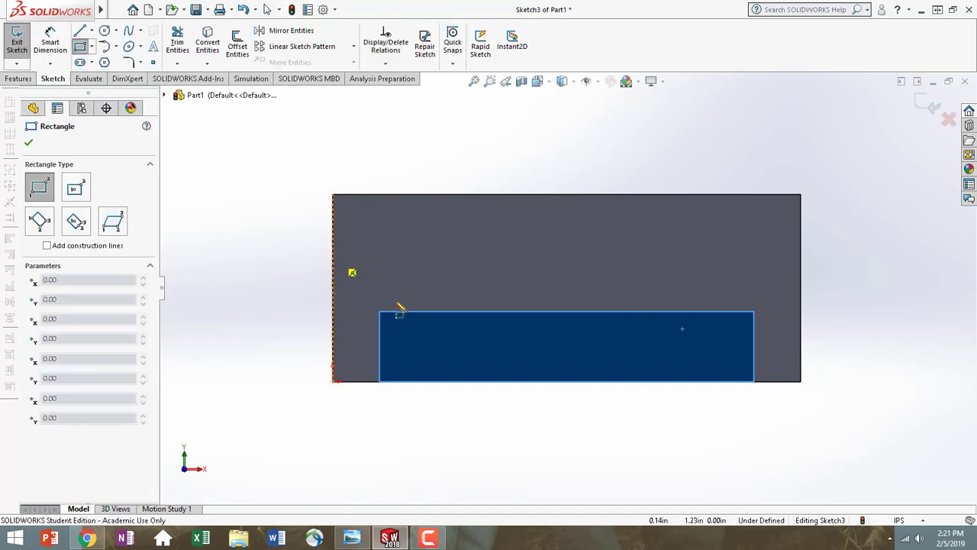
{"action": "left_click", "coordinate": [482, 382]}
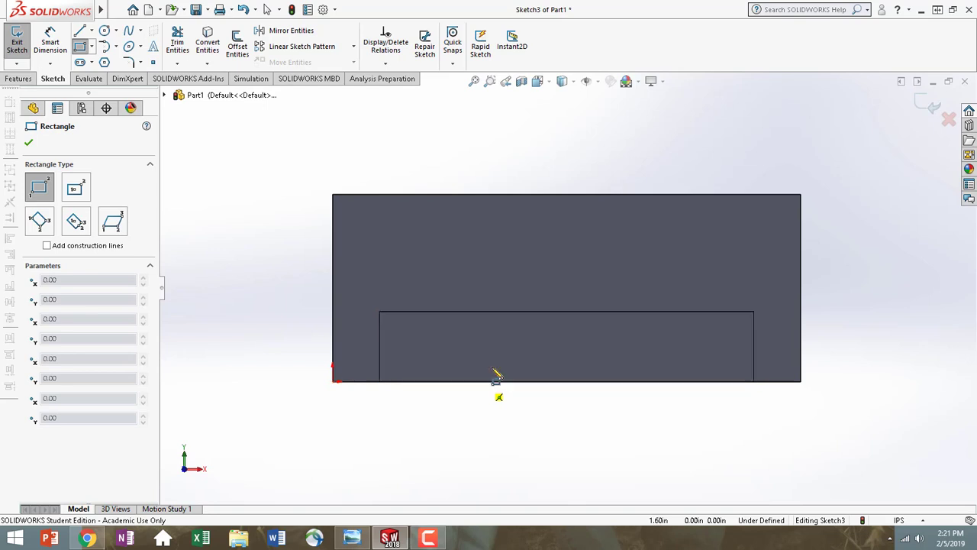
{"action": "left_click", "coordinate": [685, 333]}
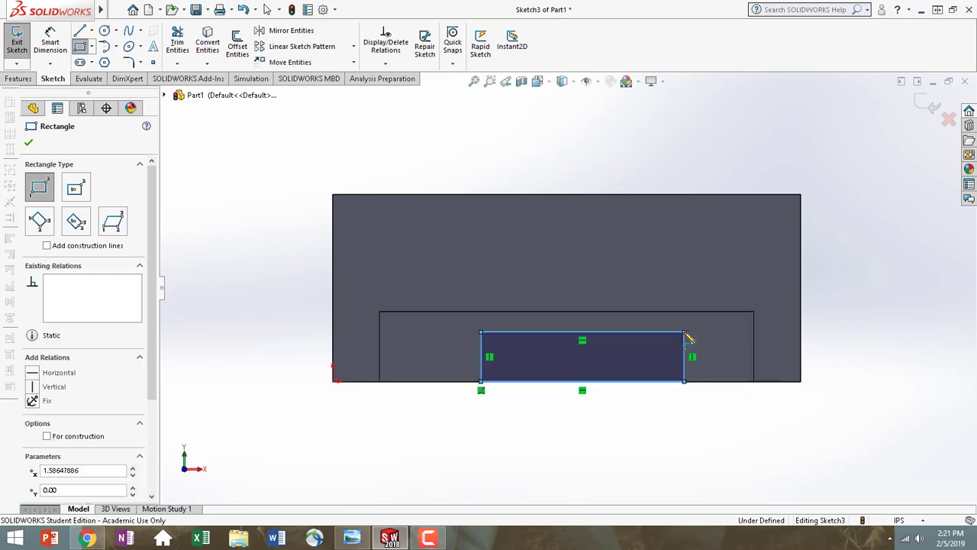
Dimension the left line of the new rectangle to a height of 0.5 in
{"action": "left_click", "coordinate": [47, 46]}
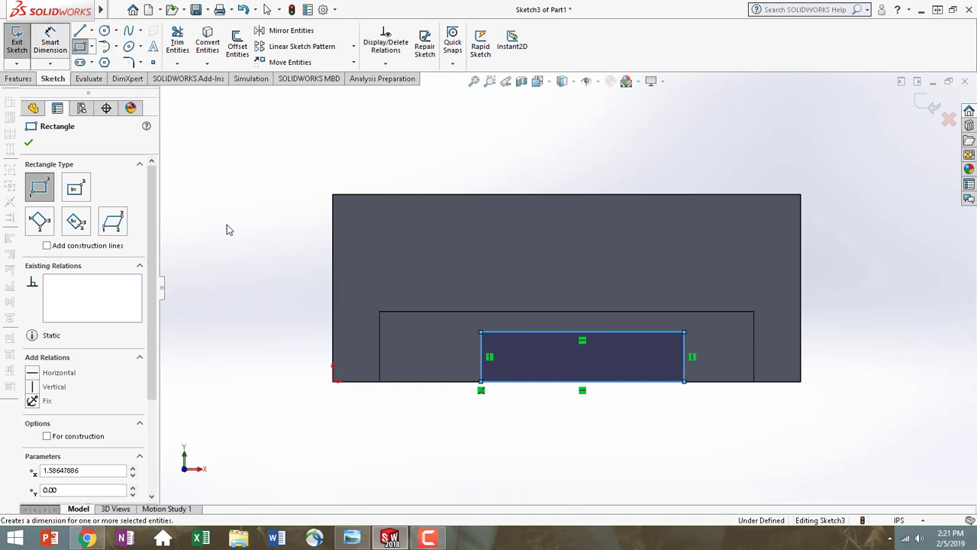
{"action": "left_click", "coordinate": [483, 373]}
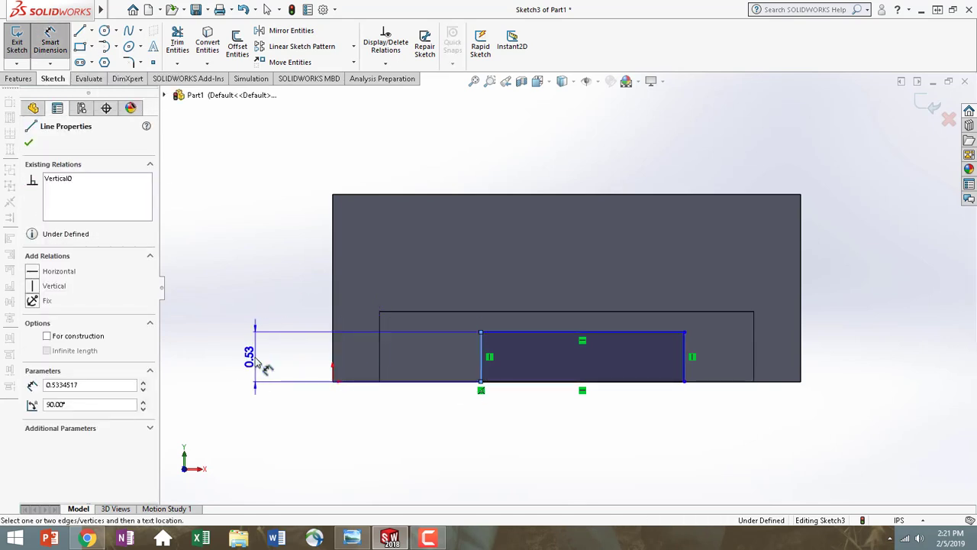
{"action": "left_click", "coordinate": [262, 369]}
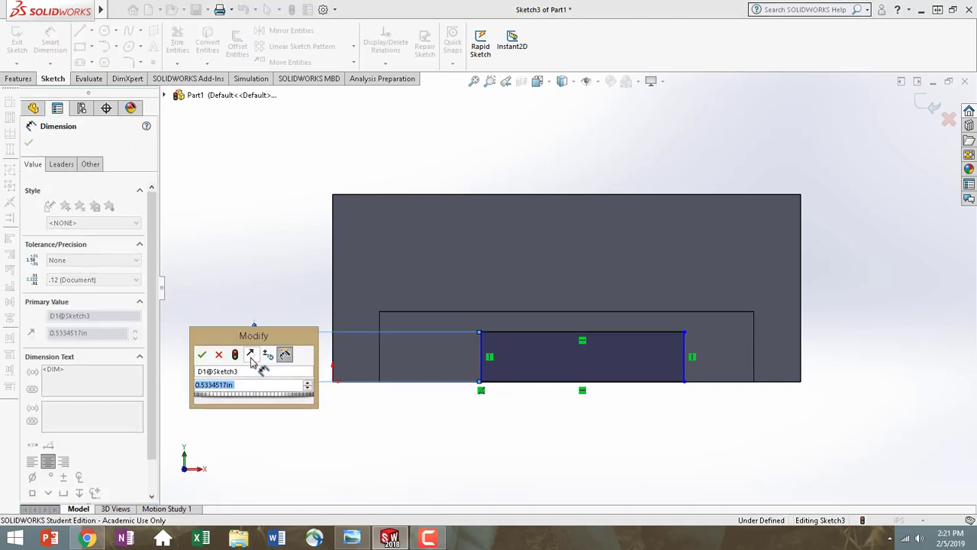
{"action": "type", "text": "0.5"}
{"action": "key", "text": "Return"}
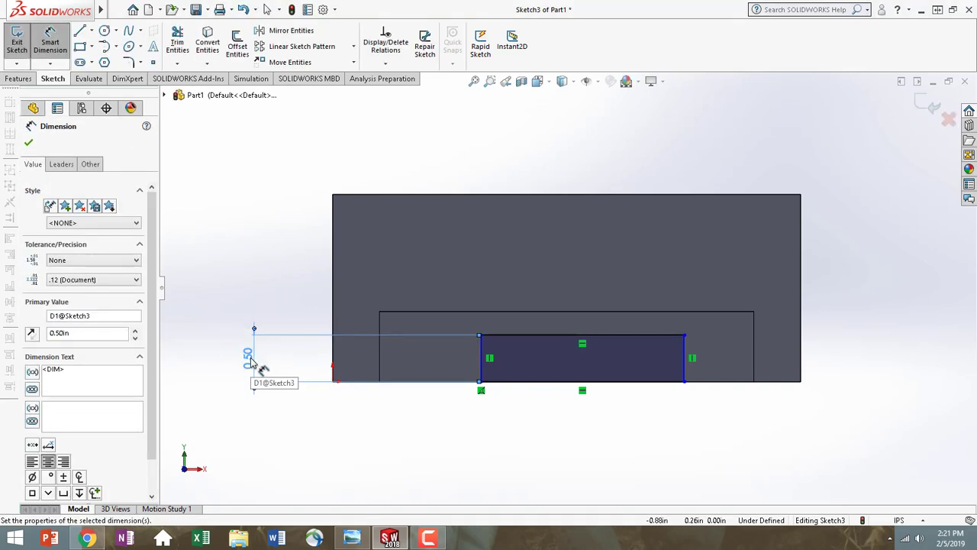
Dimension the top line of the new rectangle to a width of 3 in
{"action": "left_click", "coordinate": [634, 335]}
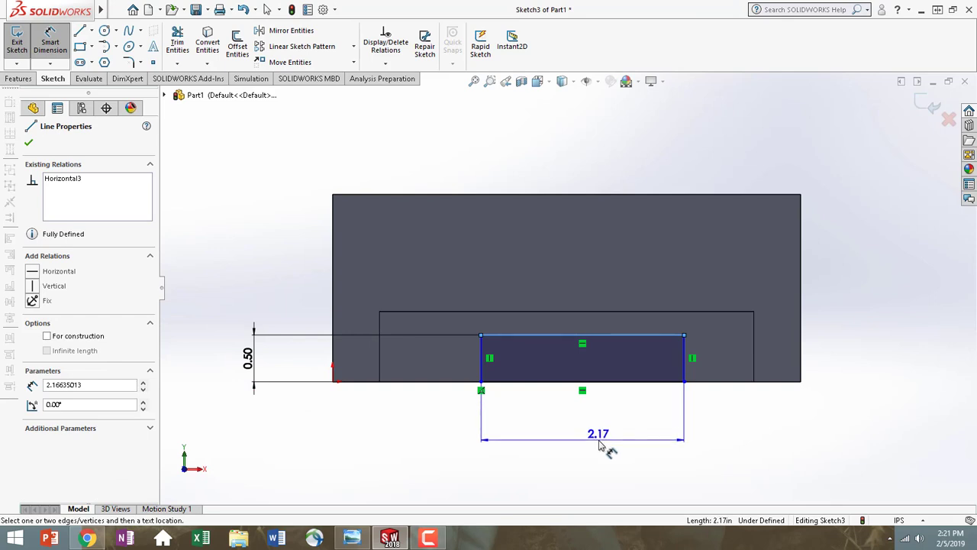
{"action": "left_click", "coordinate": [599, 439]}
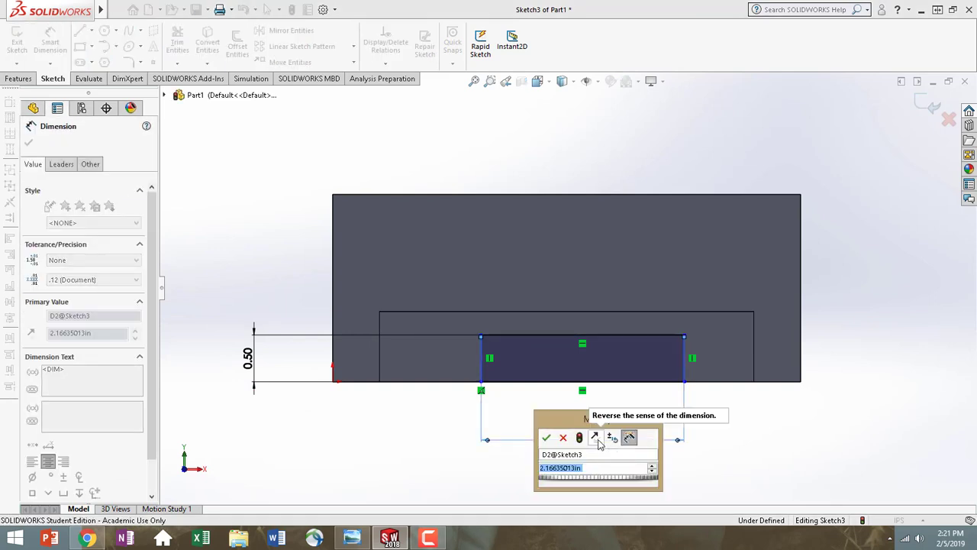
{"action": "type", "text": "3"}
{"action": "key", "text": "Return"}
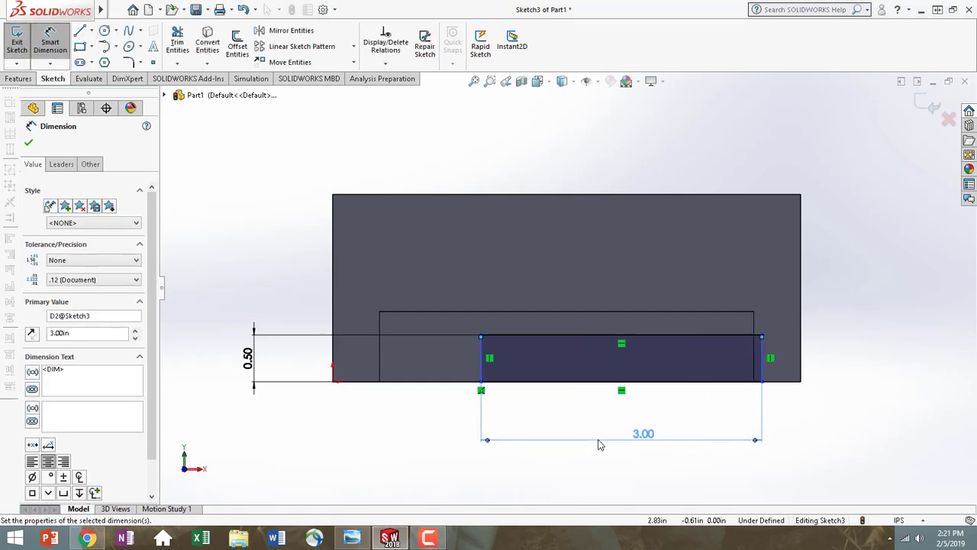
{"action": "left_click", "coordinate": [29, 143]}
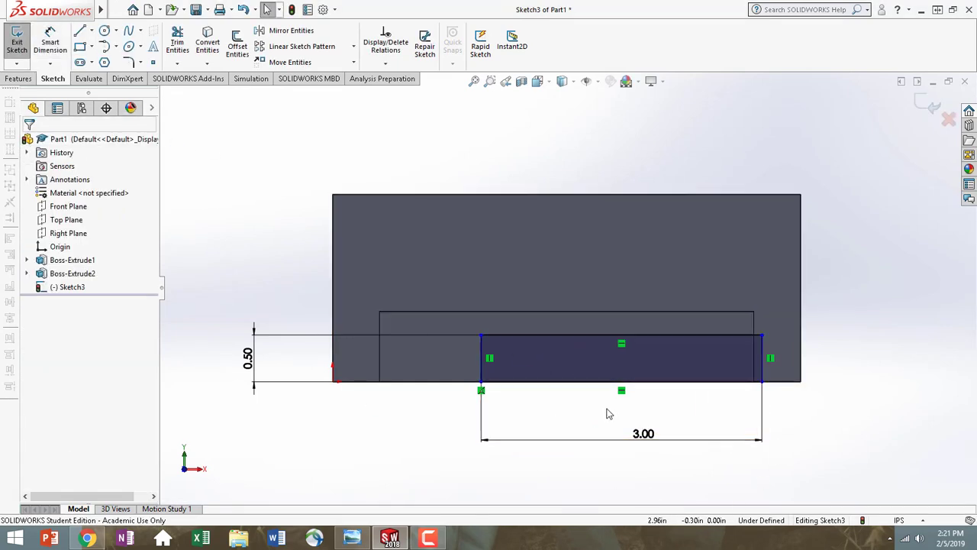
Add a vertical relation between the midpoints of the new rectangle's top line and the block's top front edge
{"action": "left_click", "coordinate": [622, 339]}
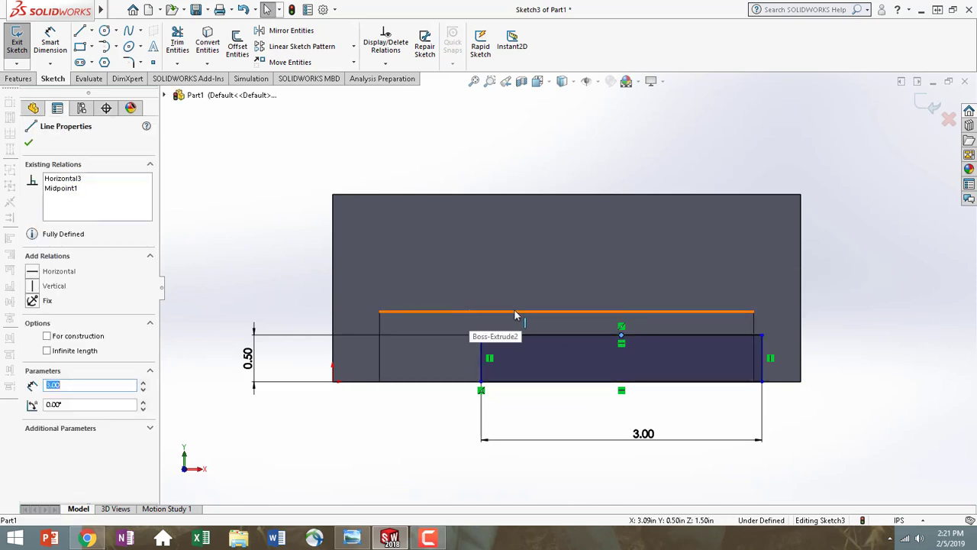
{"action": "left_click", "coordinate": [566, 313]}
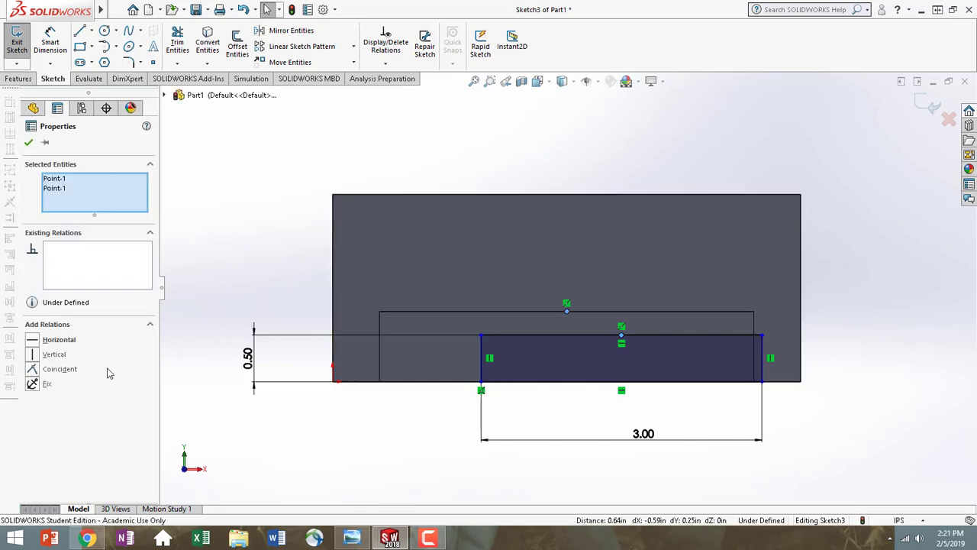
{"action": "left_click", "coordinate": [34, 357]}
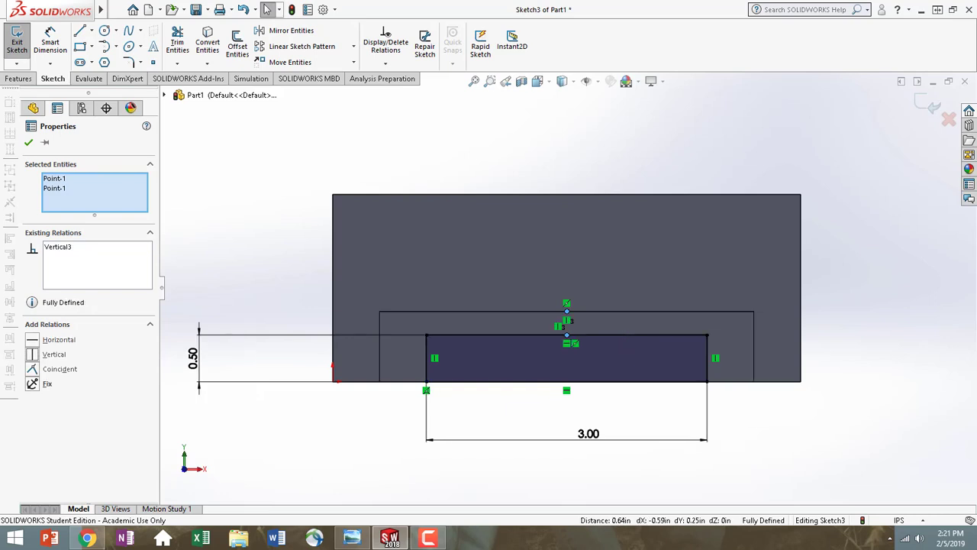
{"action": "left_click", "coordinate": [29, 143]}
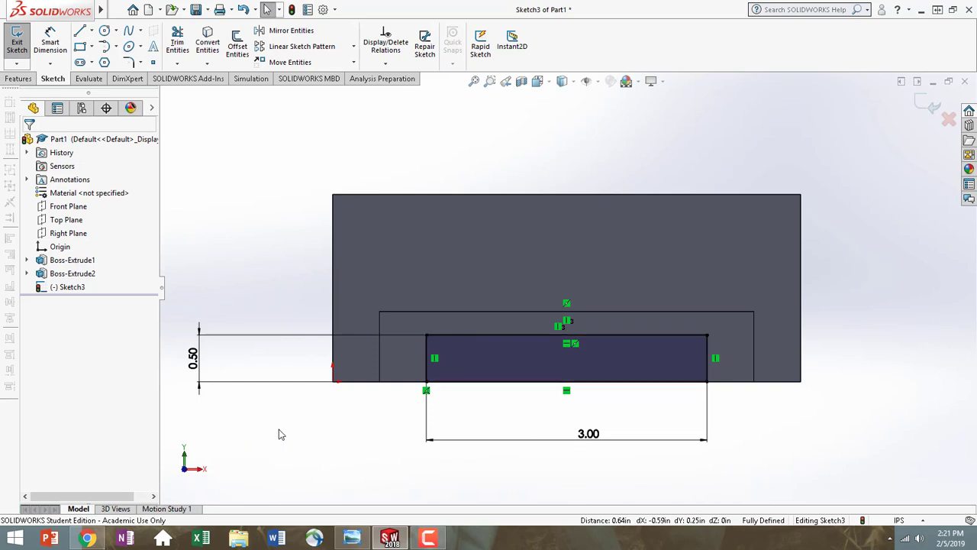
Start an Extruded Cut from the 3 by 0.5 in rectangle on the block's front face
{"action": "middle_click_drag", "start_coordinate": [803, 432], "coordinate": [746, 435]}
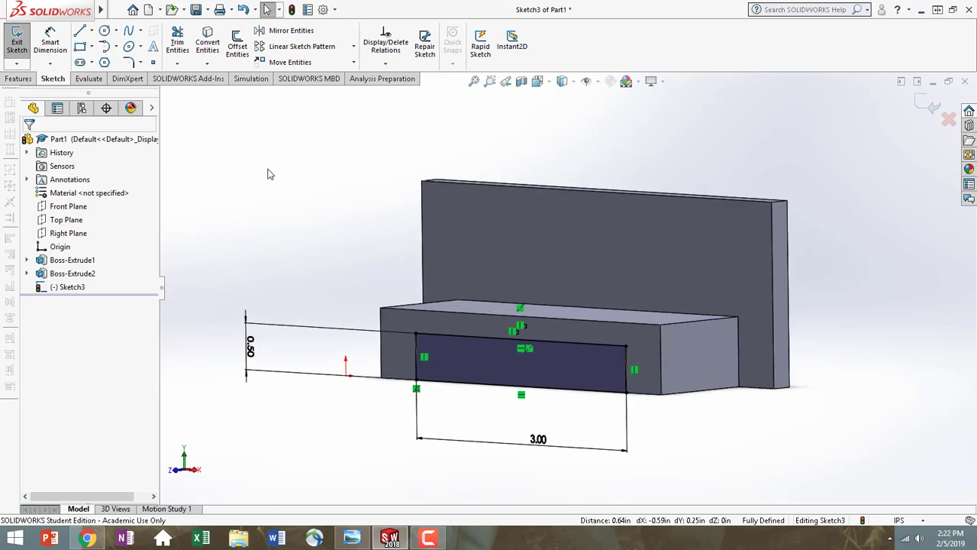
{"action": "left_click", "coordinate": [18, 79]}
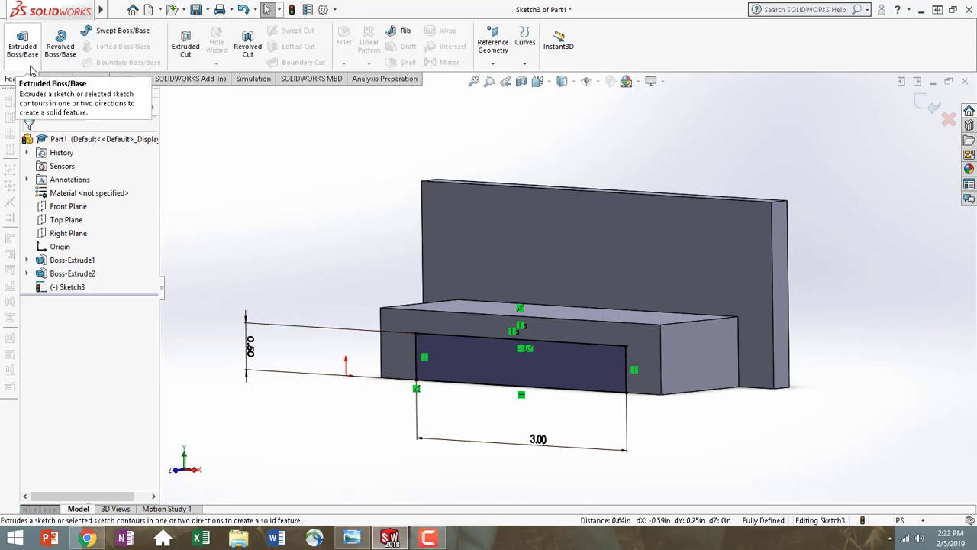
{"action": "left_click", "coordinate": [191, 61]}
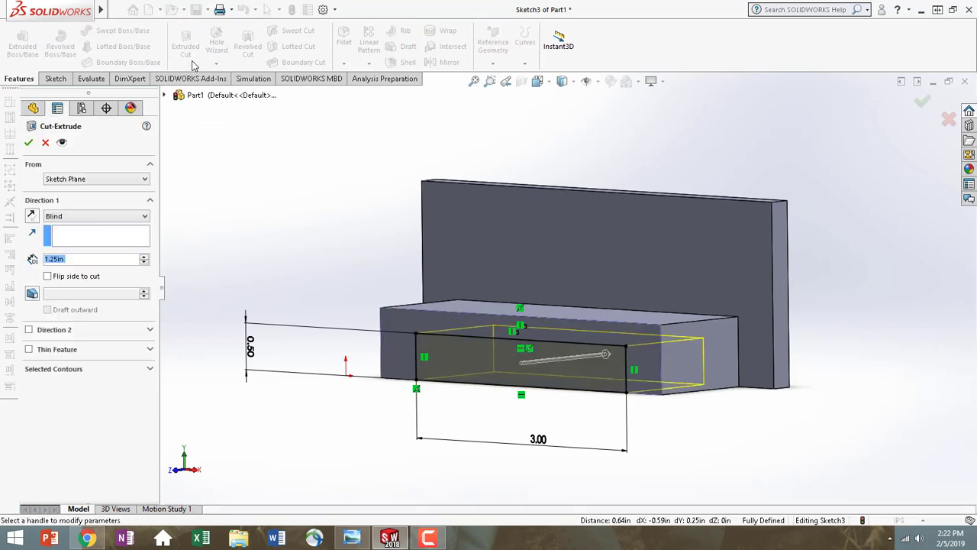
{"action": "middle_click_drag", "start_coordinate": [709, 435], "coordinate": [672, 444]}
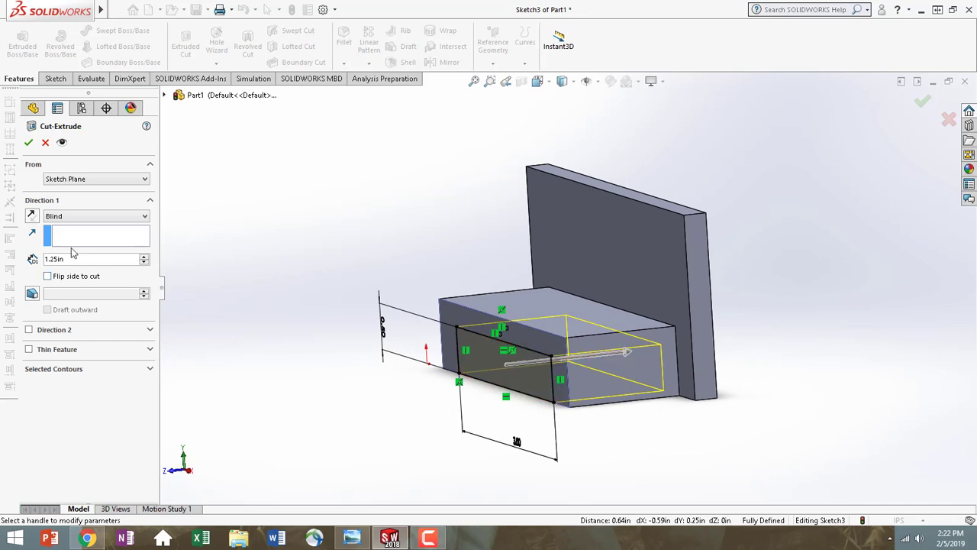
Try the slot cut with its direction reversed, and with the original direction and the Up To Next end condition
{"action": "left_click", "coordinate": [31, 216]}
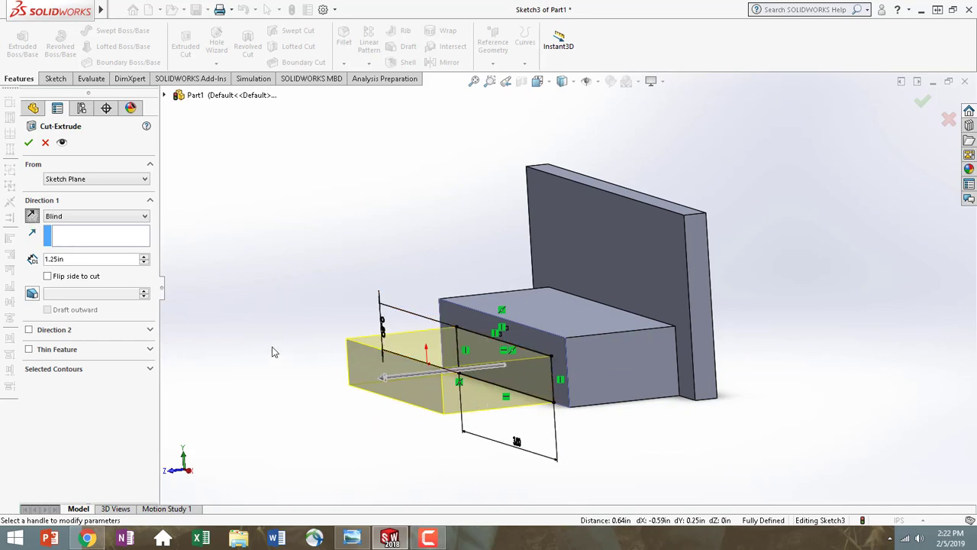
{"action": "left_click", "coordinate": [32, 217]}
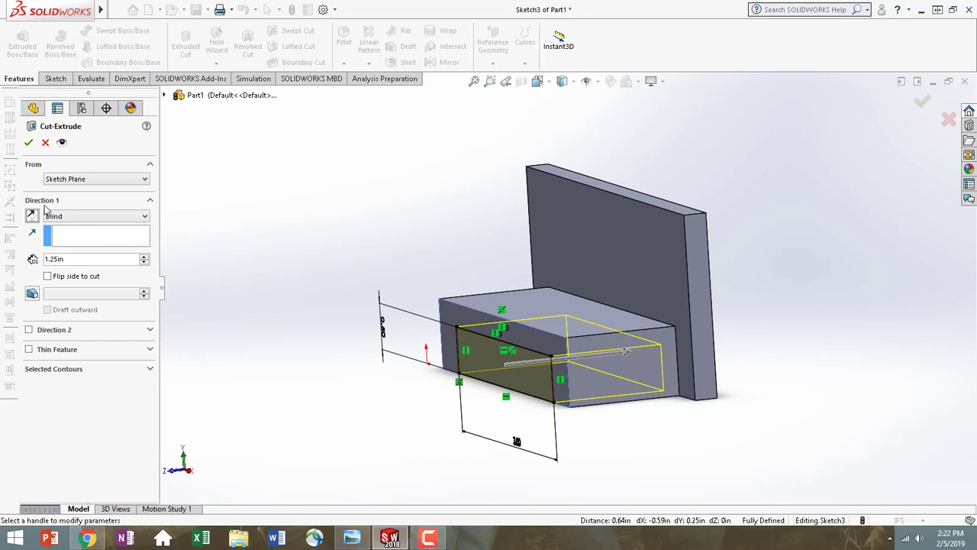
{"action": "left_click", "coordinate": [119, 220]}
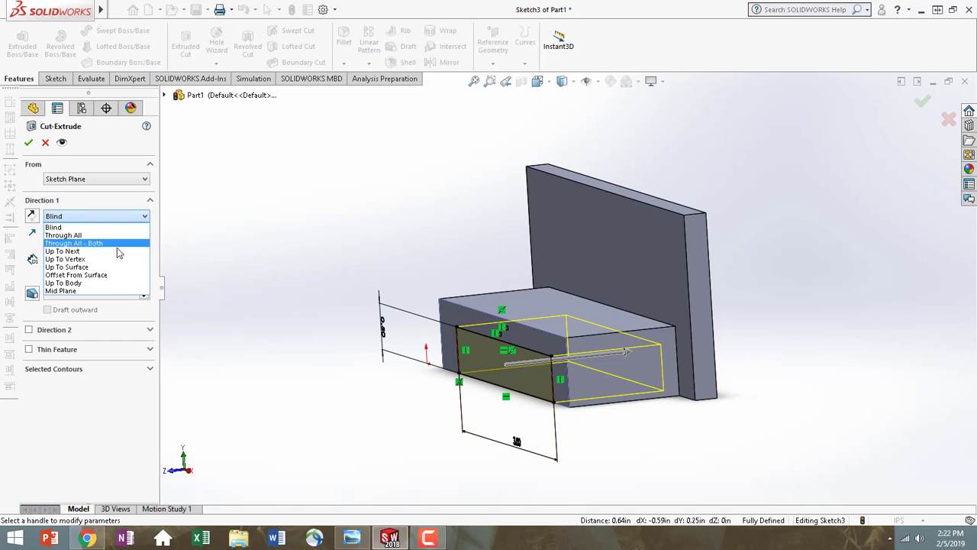
{"action": "left_click", "coordinate": [119, 252]}
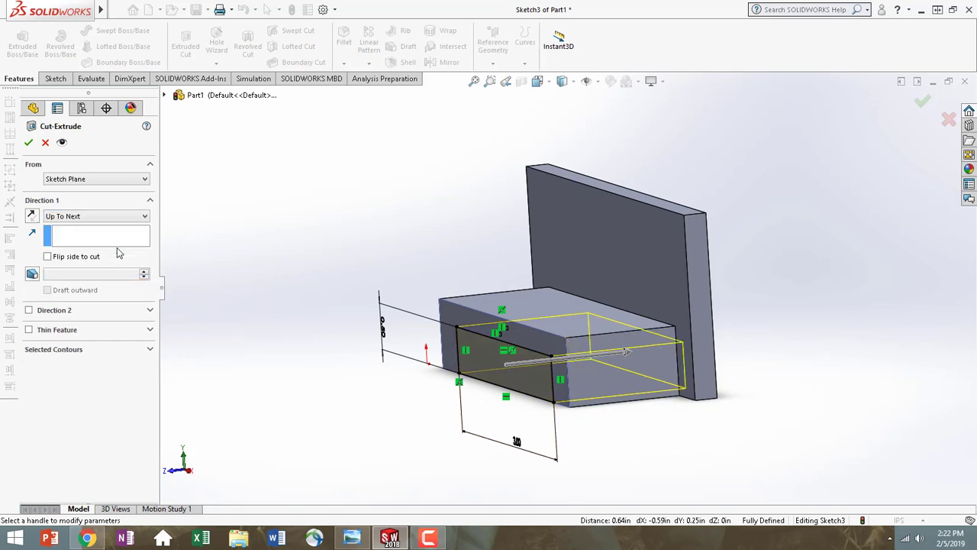
{"action": "middle_click_drag", "start_coordinate": [713, 399], "coordinate": [514, 388]}
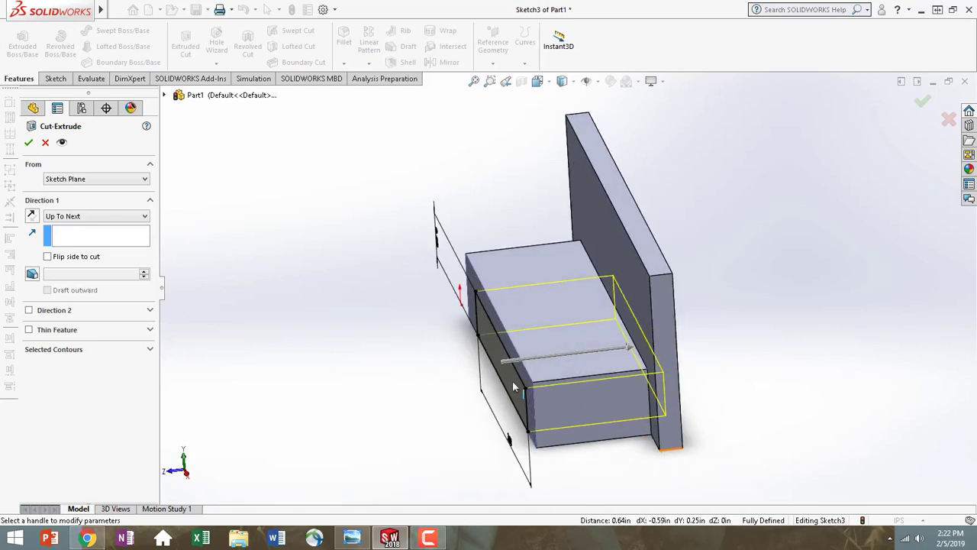
Complete the slot cut with the Up To Surface end condition, ending at the plate's front face
{"action": "left_click", "coordinate": [113, 219]}
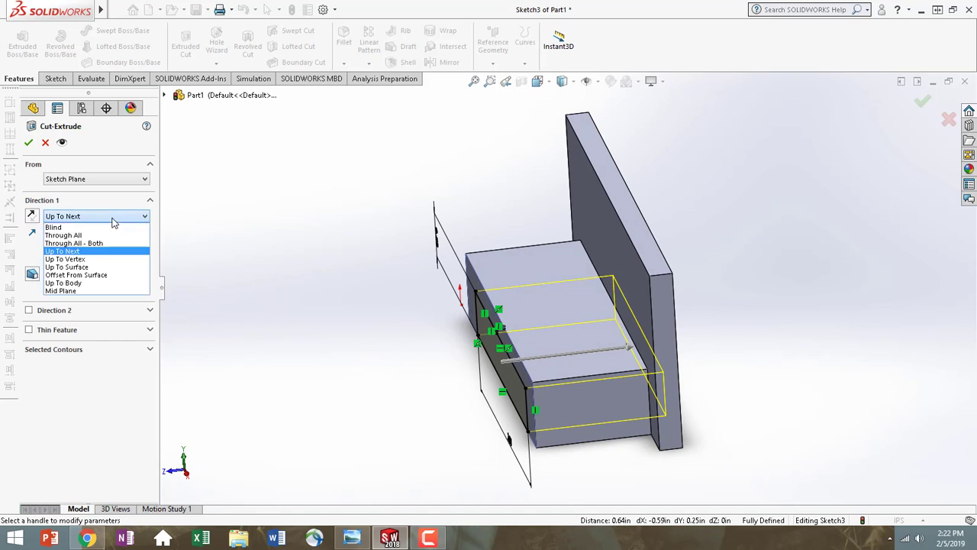
{"action": "left_click", "coordinate": [114, 269]}
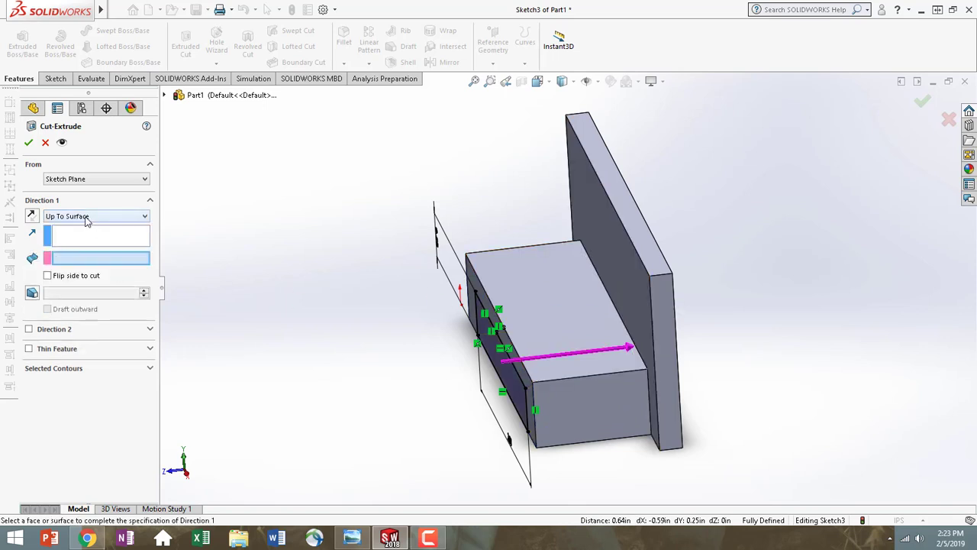
{"action": "left_click", "coordinate": [628, 257]}
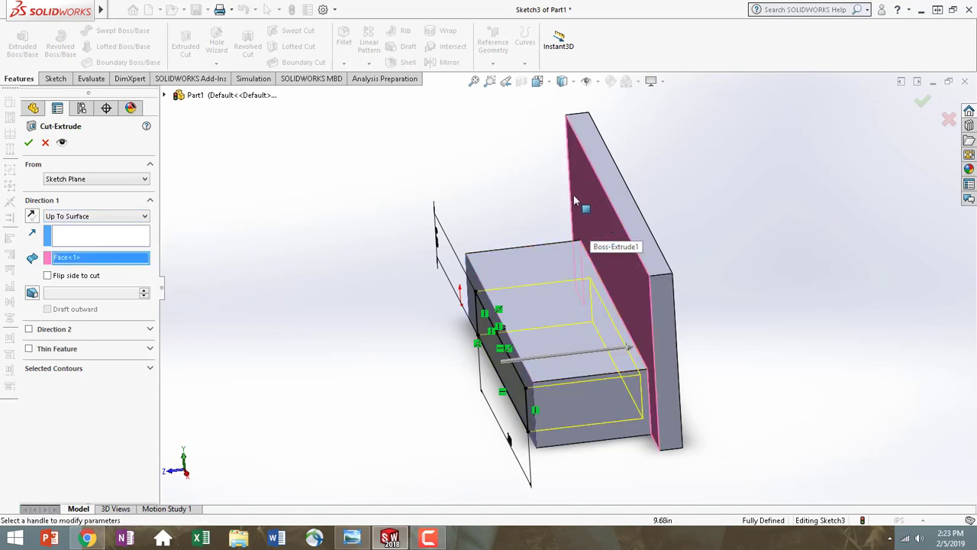
{"action": "middle_click_drag", "start_coordinate": [679, 369], "coordinate": [674, 345]}
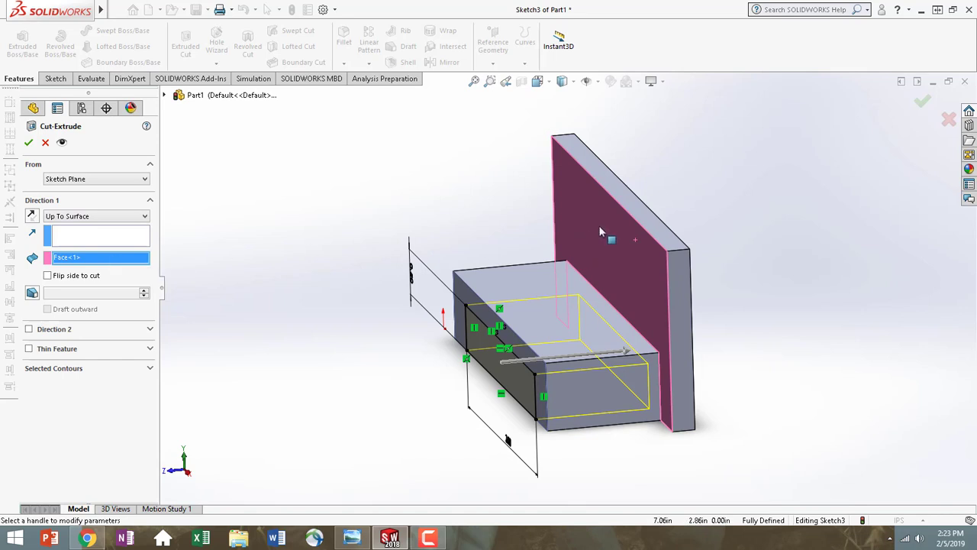
{"action": "left_click", "coordinate": [30, 145]}
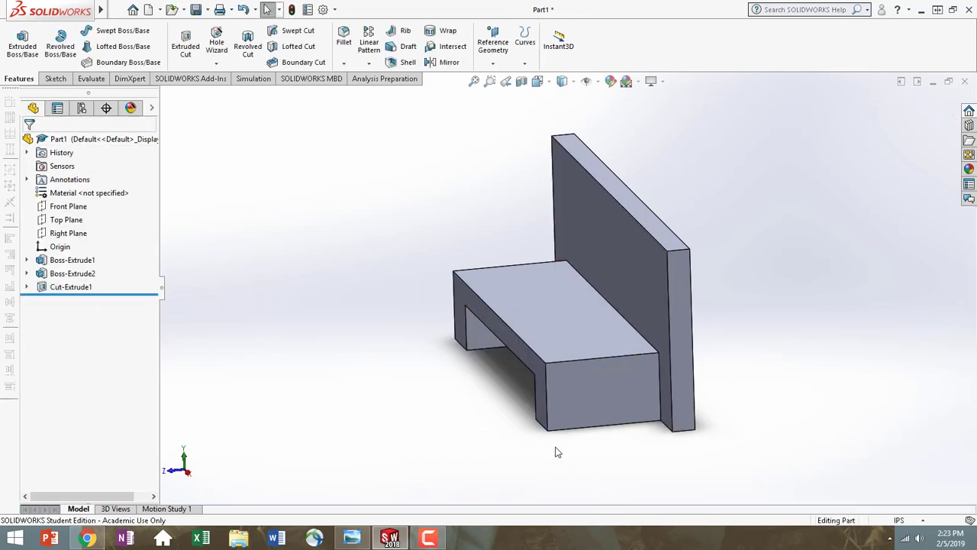
Sketch a corner rectangle about 2.59 in wide on the plate's front face, from its top edge down to the block's top edge
{"action": "middle_click_drag", "start_coordinate": [556, 451], "coordinate": [650, 417]}
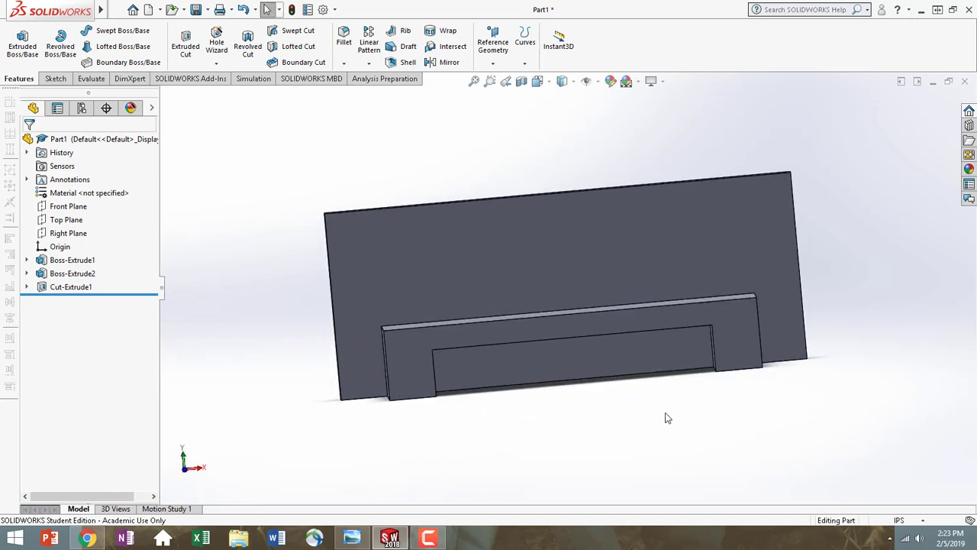
{"action": "left_click", "coordinate": [514, 247]}
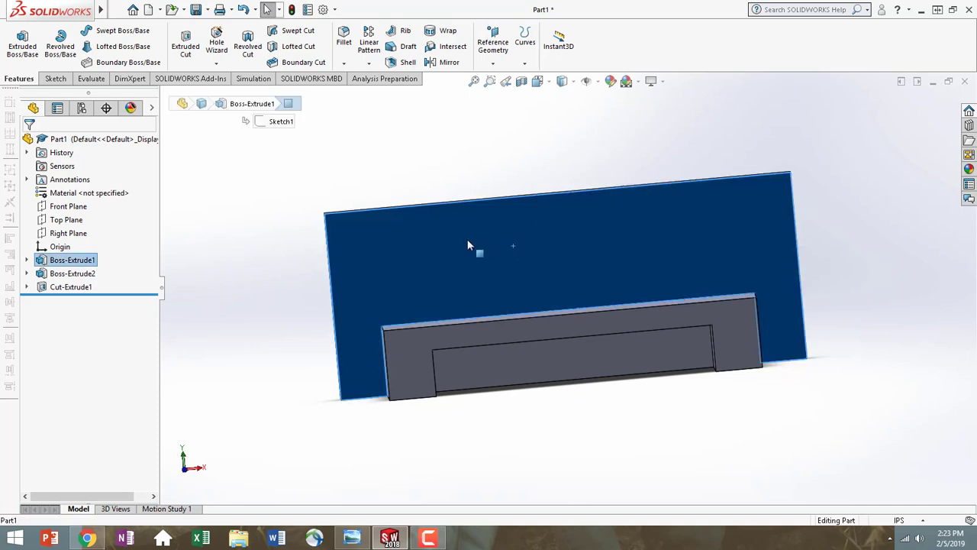
{"action": "middle_click_drag", "start_coordinate": [467, 239], "coordinate": [405, 271]}
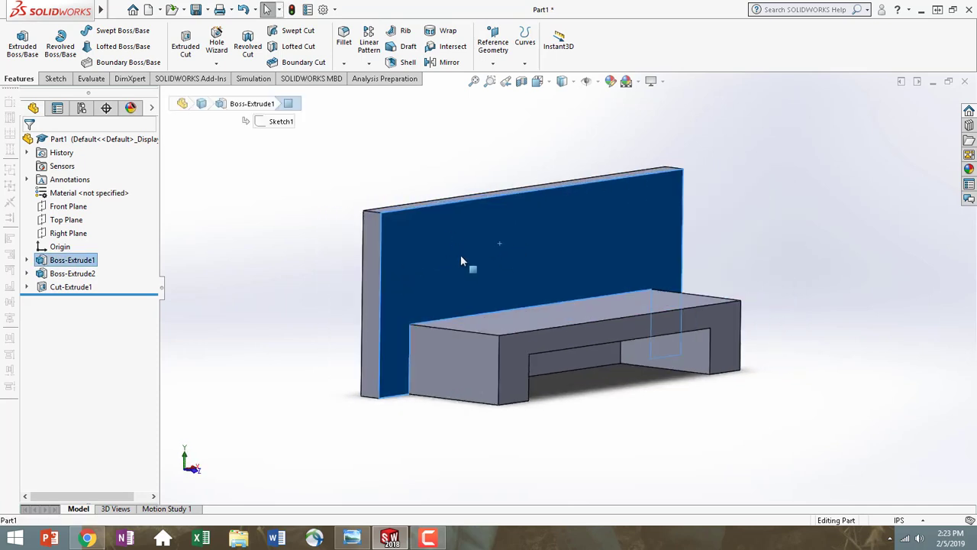
{"action": "left_click", "coordinate": [570, 219]}
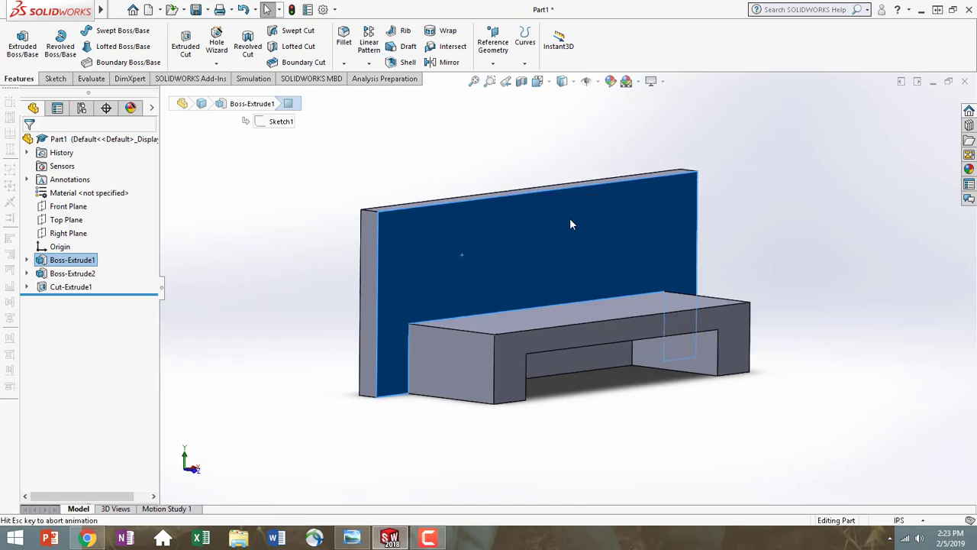
{"action": "left_click", "coordinate": [261, 124]}
{"action": "left_click", "coordinate": [55, 79]}
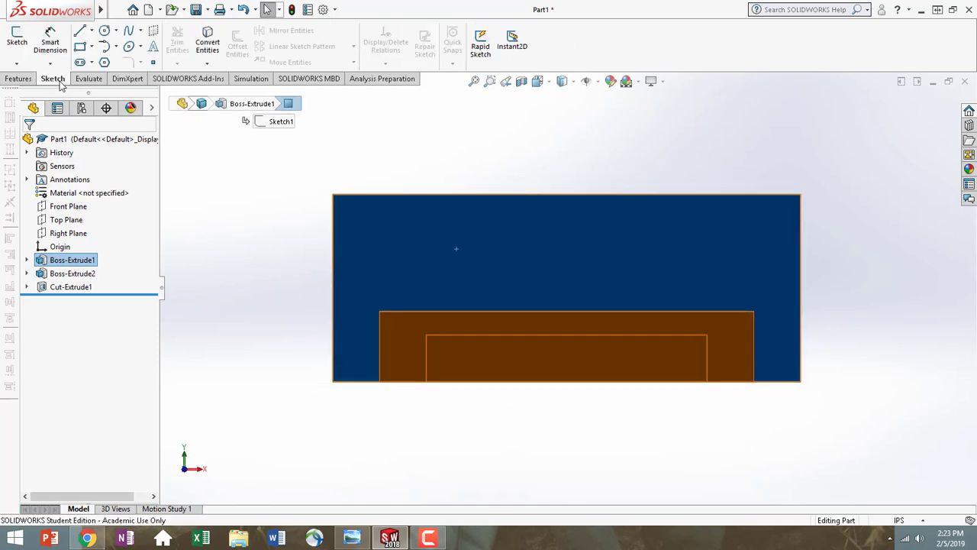
{"action": "left_click", "coordinate": [79, 47]}
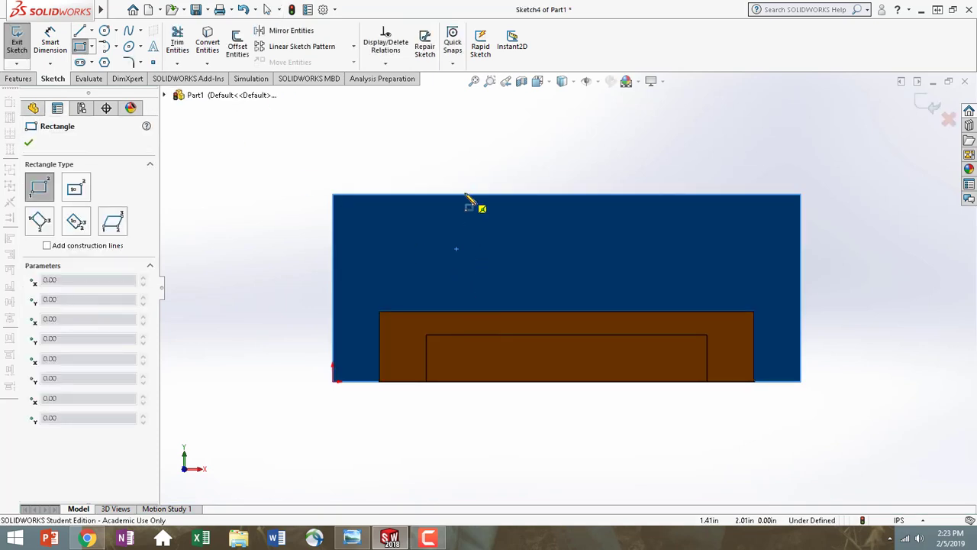
{"action": "scroll", "coordinate": [500, 307], "scroll_direction": "down", "scroll_amount": 1}
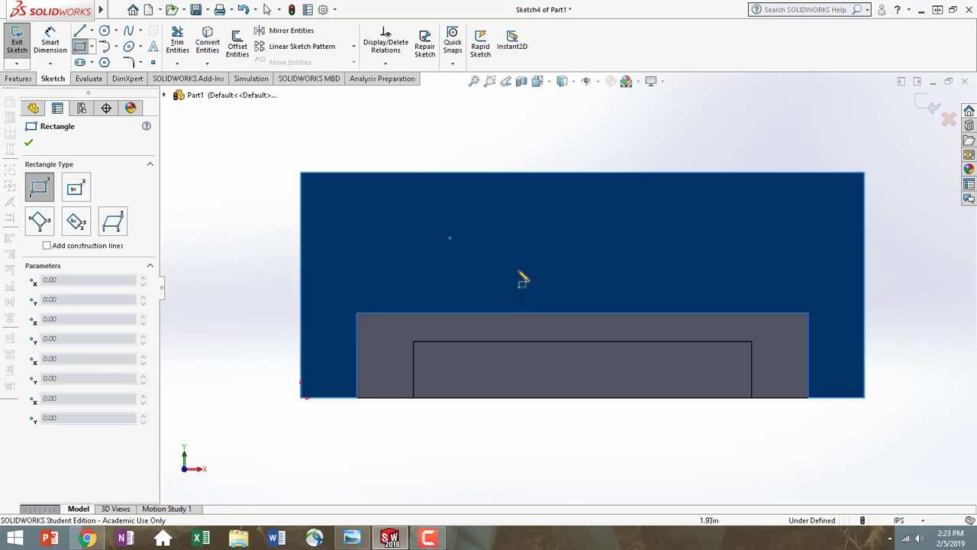
{"action": "left_click", "coordinate": [462, 174]}
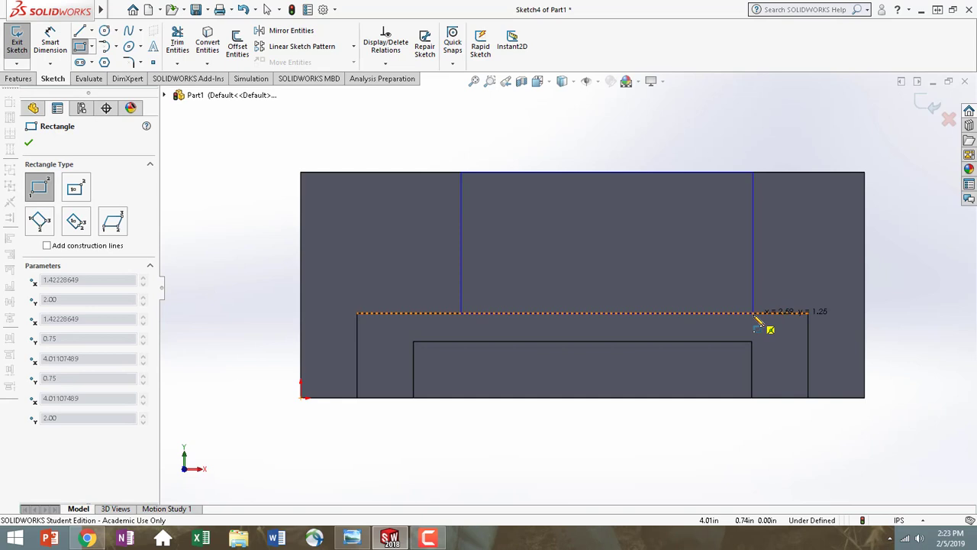
{"action": "left_click", "coordinate": [754, 314]}
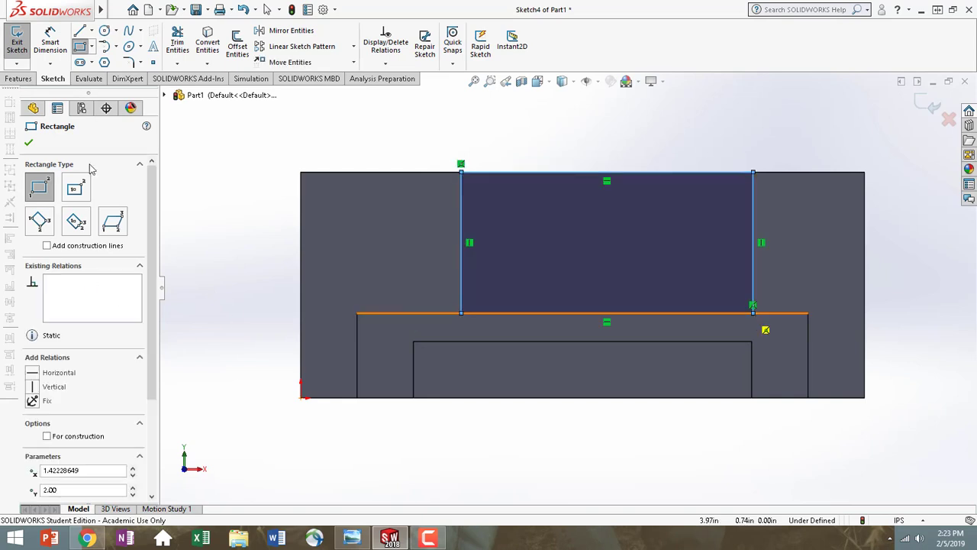
Try to dimension the height of the new rectangle's left line
{"action": "left_click", "coordinate": [52, 46]}
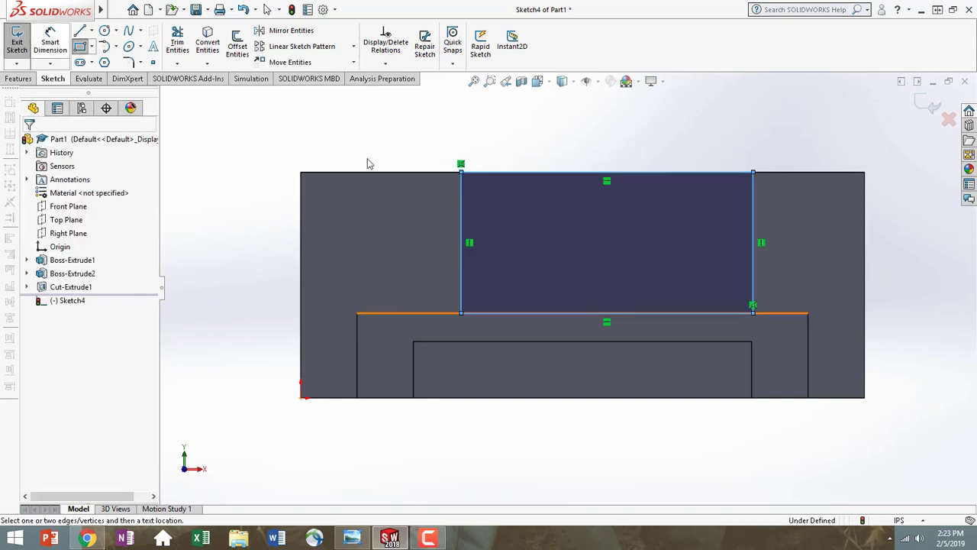
{"action": "left_click", "coordinate": [462, 284]}
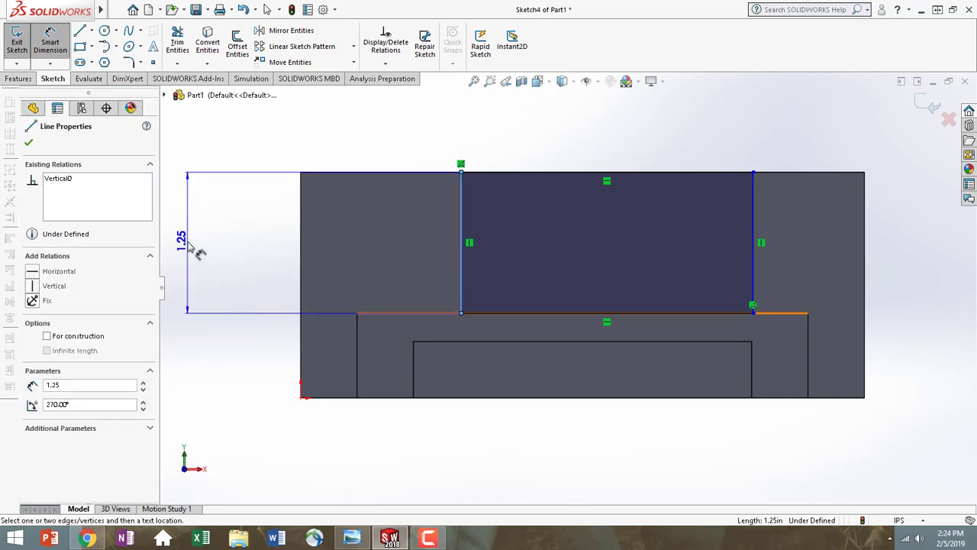
{"action": "left_click", "coordinate": [194, 251]}
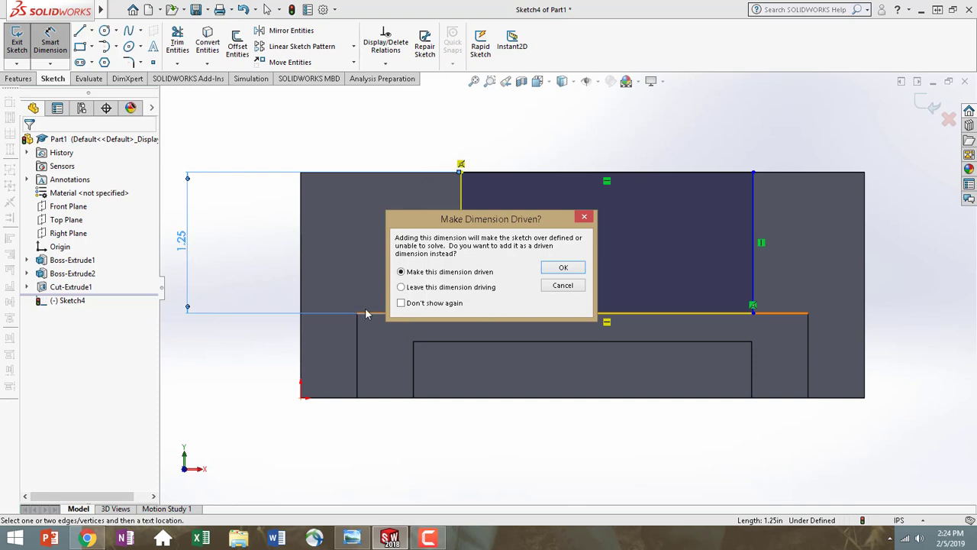
{"action": "left_click", "coordinate": [563, 285]}
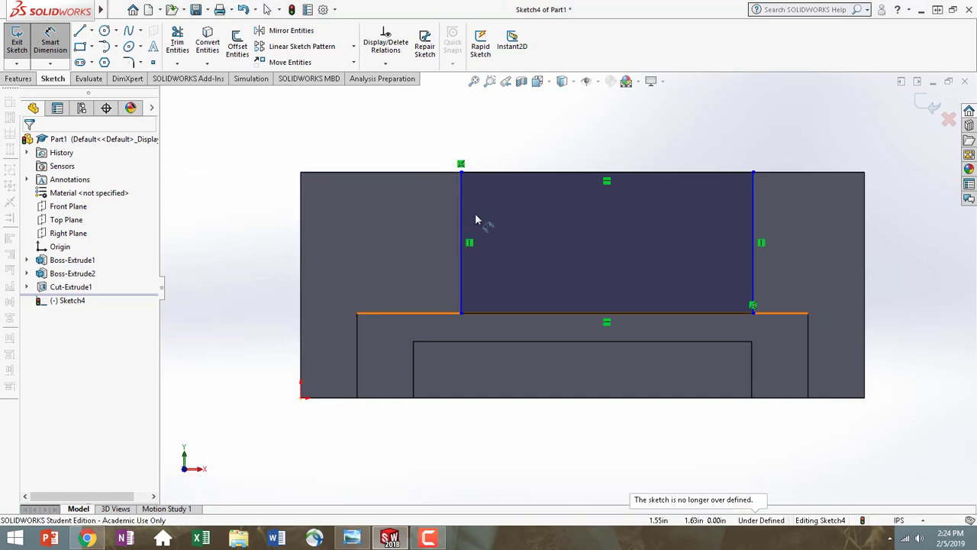
Dimension the new rectangle's top line to a width of 2.5 in
{"action": "left_click", "coordinate": [547, 177]}
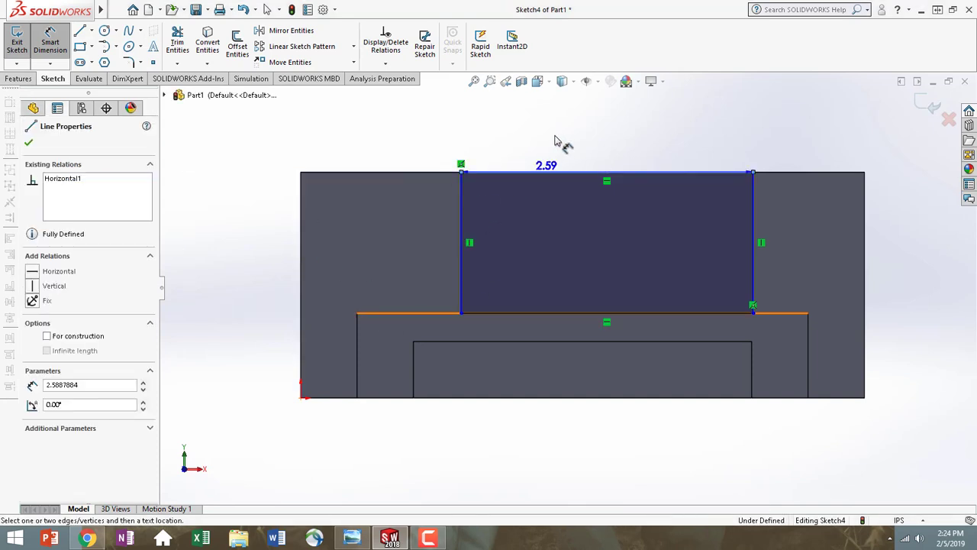
{"action": "left_click", "coordinate": [574, 132]}
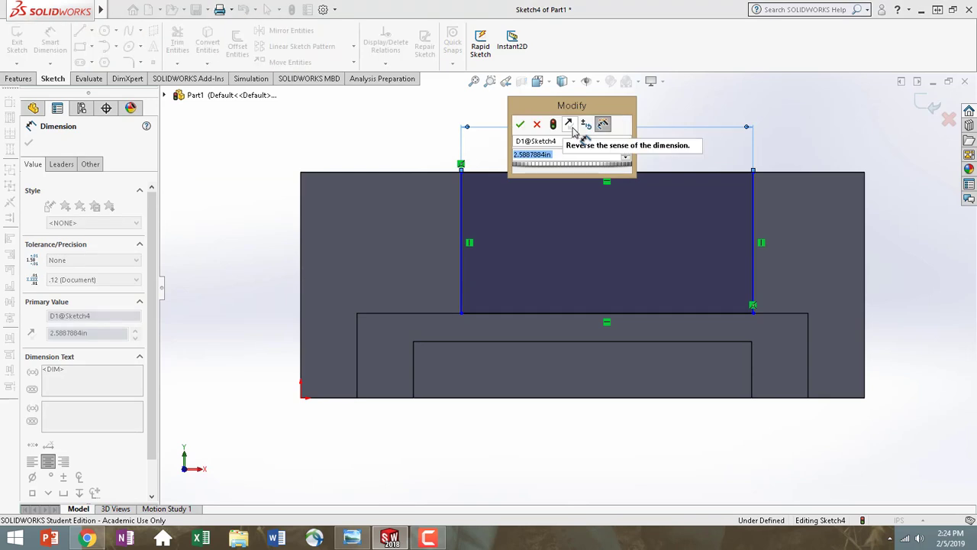
{"action": "type", "text": "2.5"}
{"action": "key", "text": "Return"}
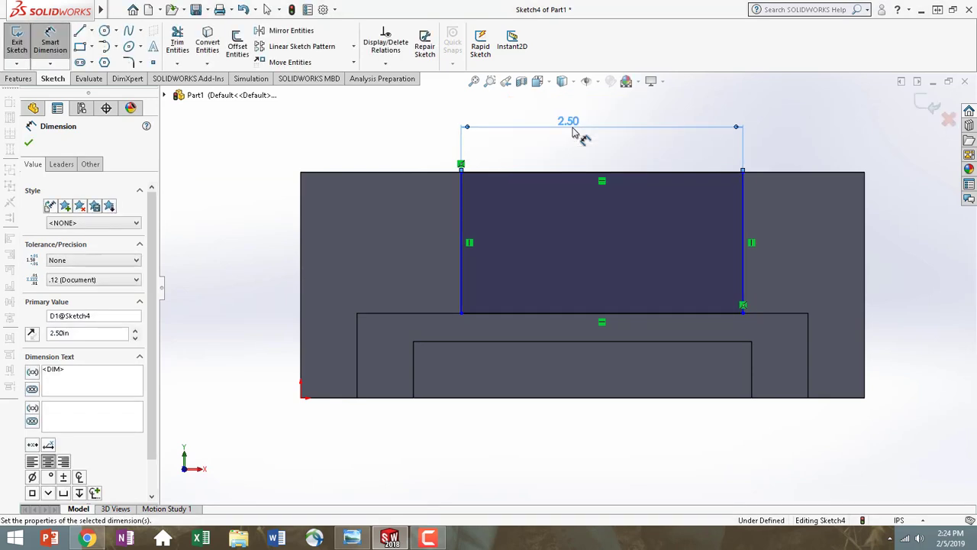
{"action": "left_click", "coordinate": [28, 142]}
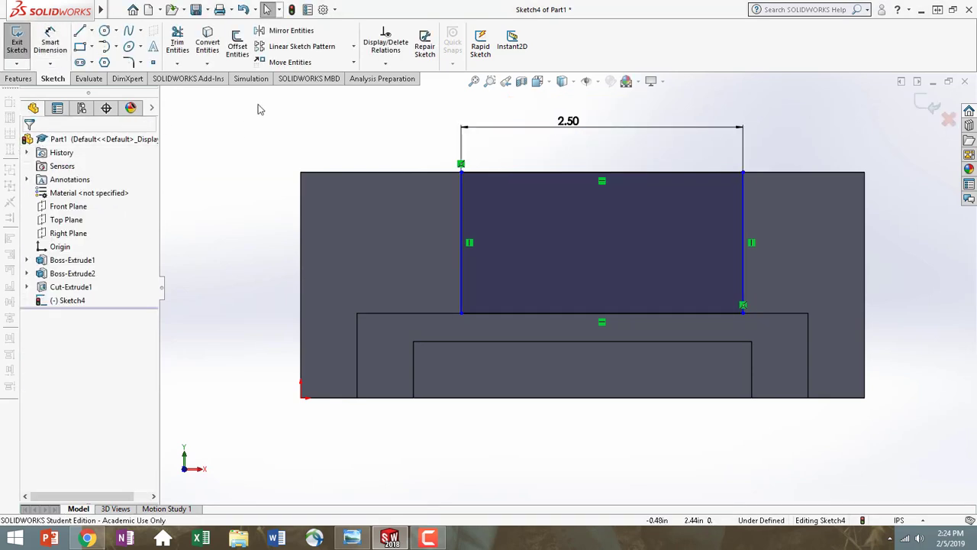
Add a vertical relation between the midpoints of the new rectangle's top line and the plate's bottom edge
{"action": "left_click", "coordinate": [602, 177]}
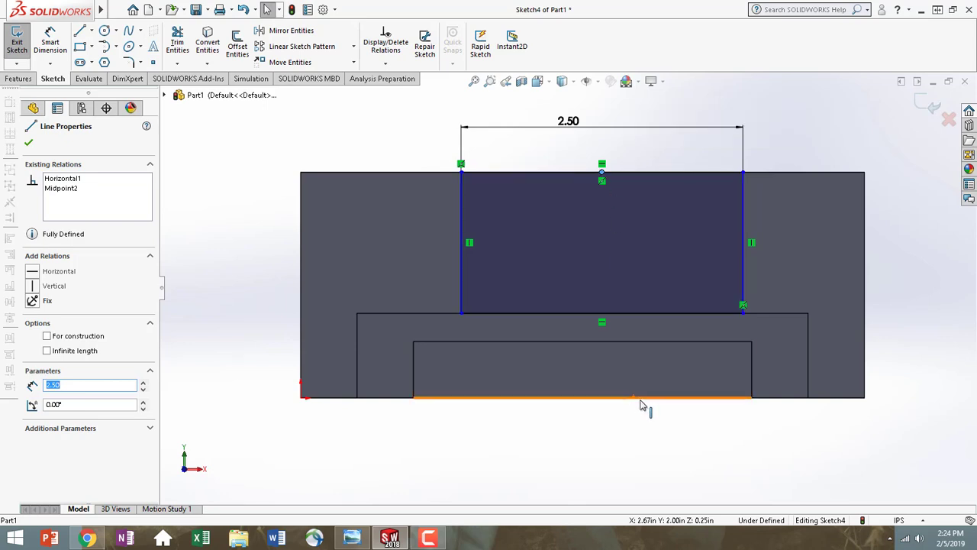
{"action": "left_click", "coordinate": [582, 399], "text": "ctrl"}
{"action": "left_click", "coordinate": [53, 354]}
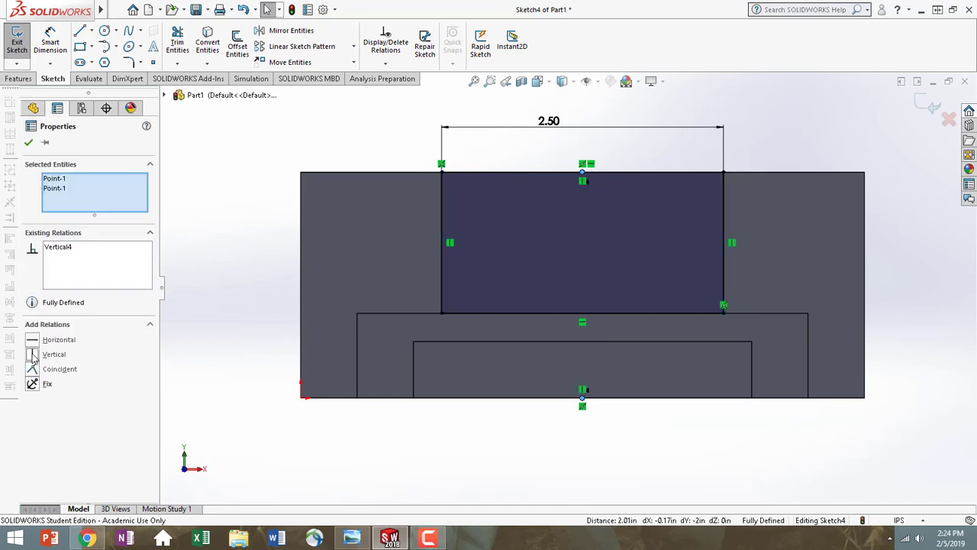
{"action": "left_click", "coordinate": [29, 142]}
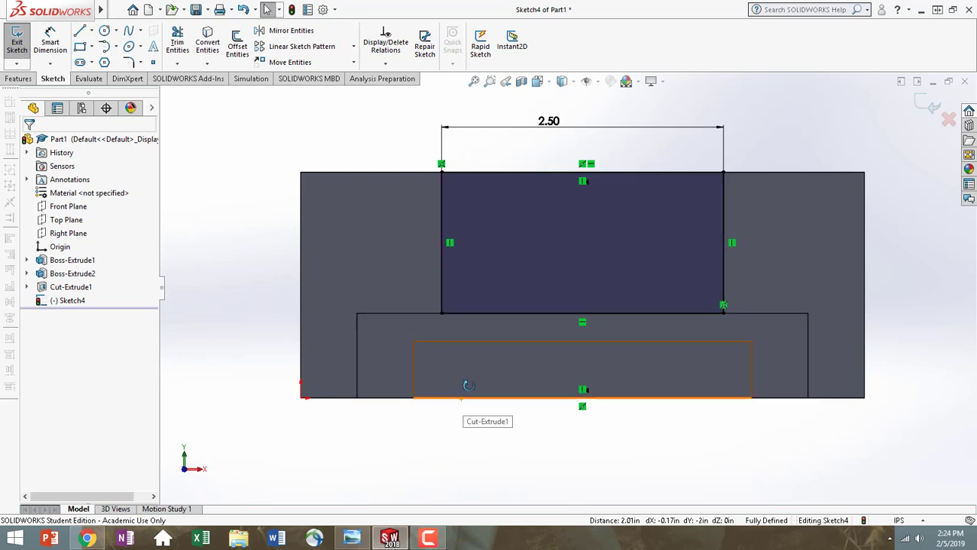
{"action": "middle_click_drag", "start_coordinate": [468, 386], "coordinate": [514, 396]}
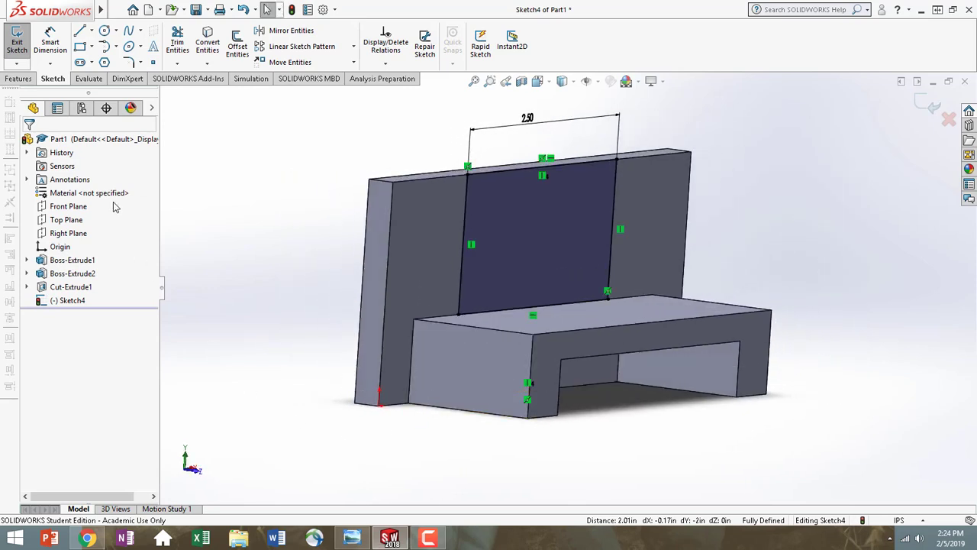
Extrude the 2.5 in wide rectangle on the plate's front face 0.75 in outward, merged with the body
{"action": "left_click", "coordinate": [19, 79]}
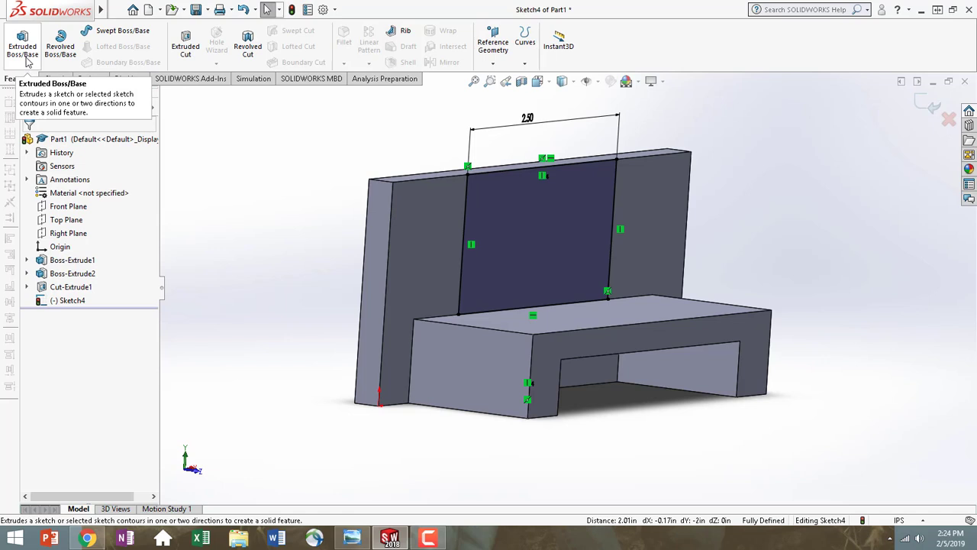
{"action": "left_click", "coordinate": [23, 47]}
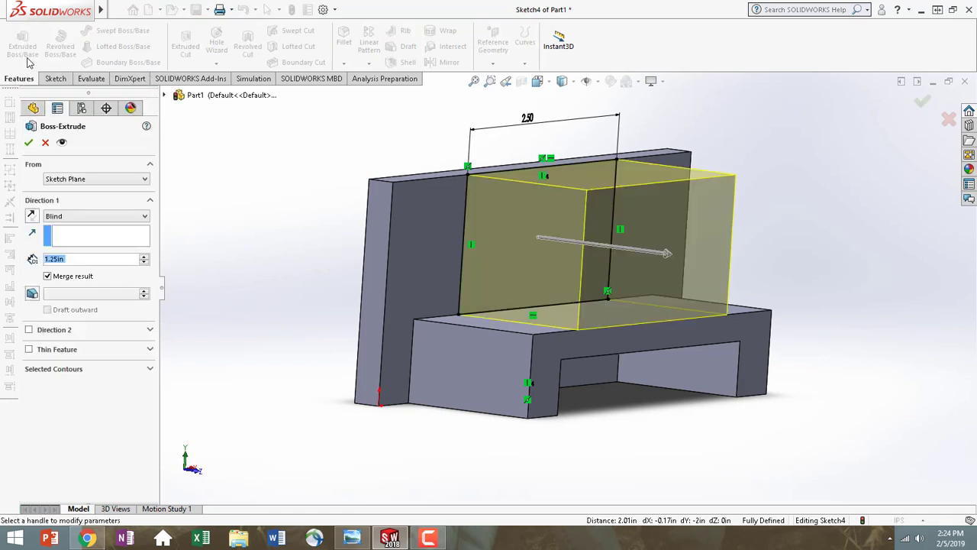
{"action": "type", "text": ".75"}
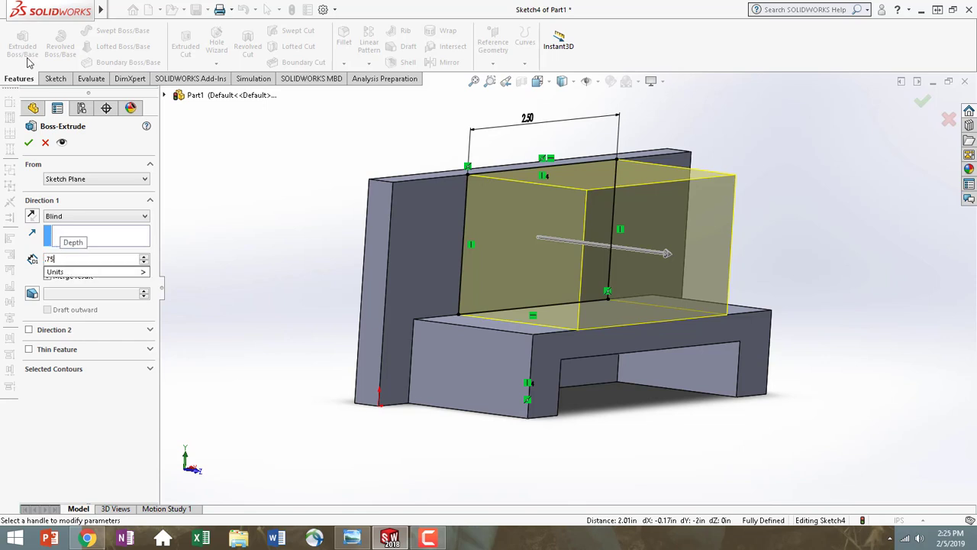
{"action": "key", "text": "Return"}
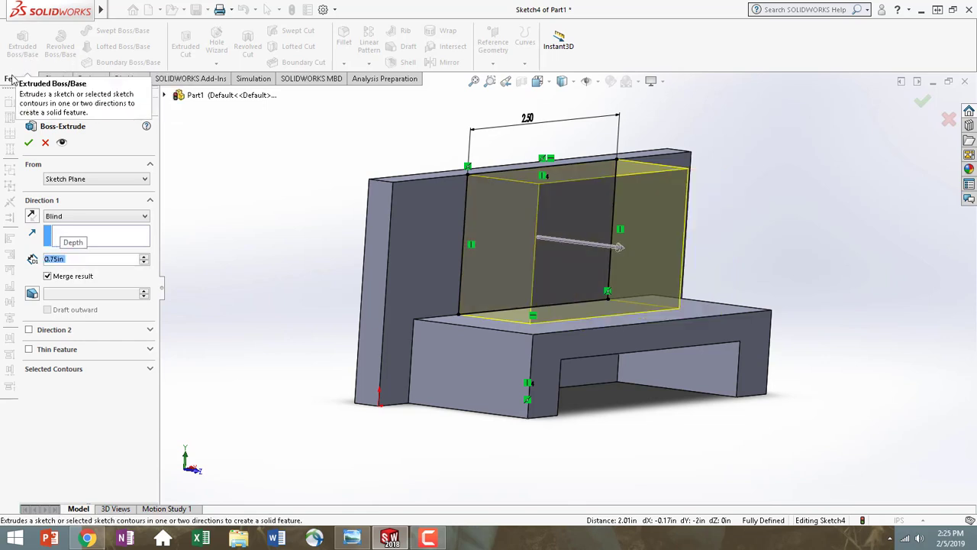
{"action": "left_click", "coordinate": [29, 142]}
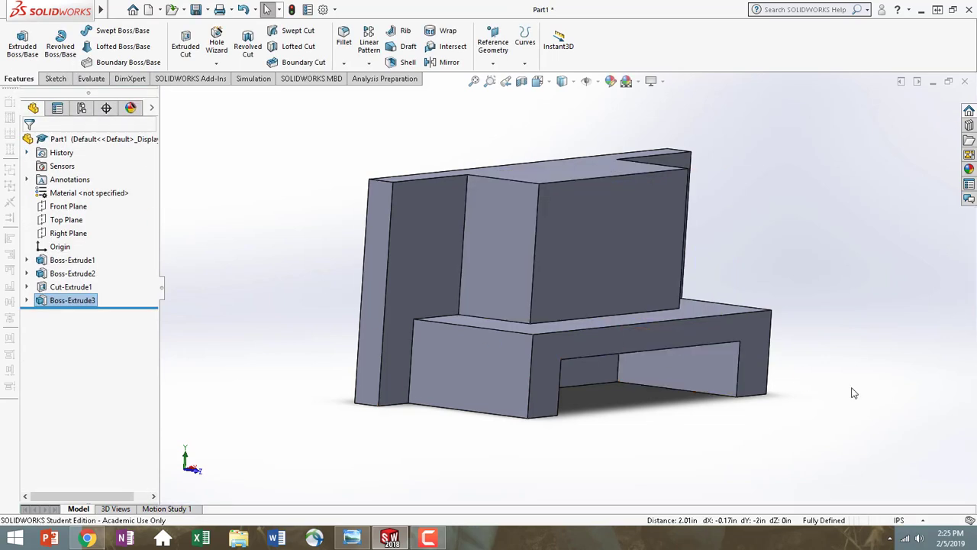
Sketch a circle of about 0.83 in radius on the upper block's front face, centred on its top edge's midpoint
{"action": "middle_click_drag", "start_coordinate": [835, 400], "coordinate": [714, 422]}
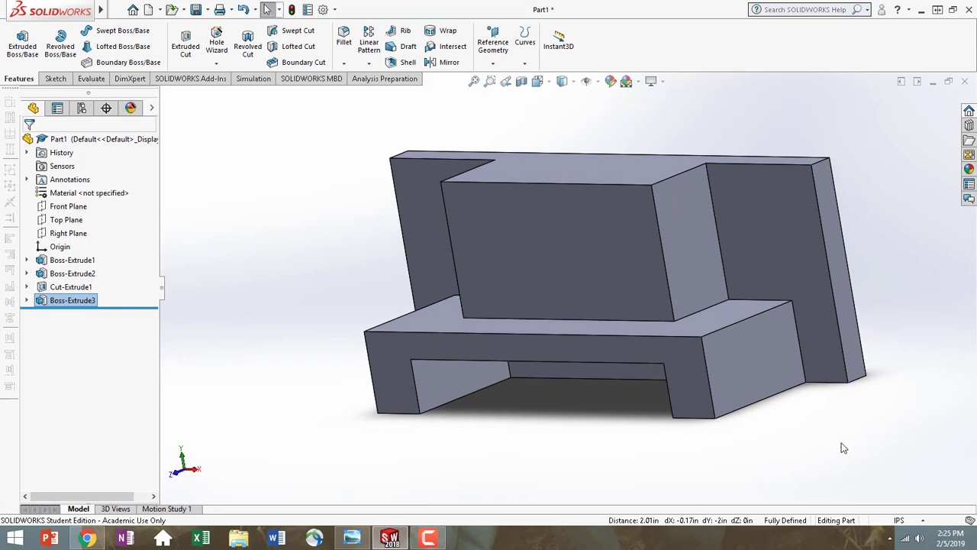
{"action": "left_click", "coordinate": [560, 241]}
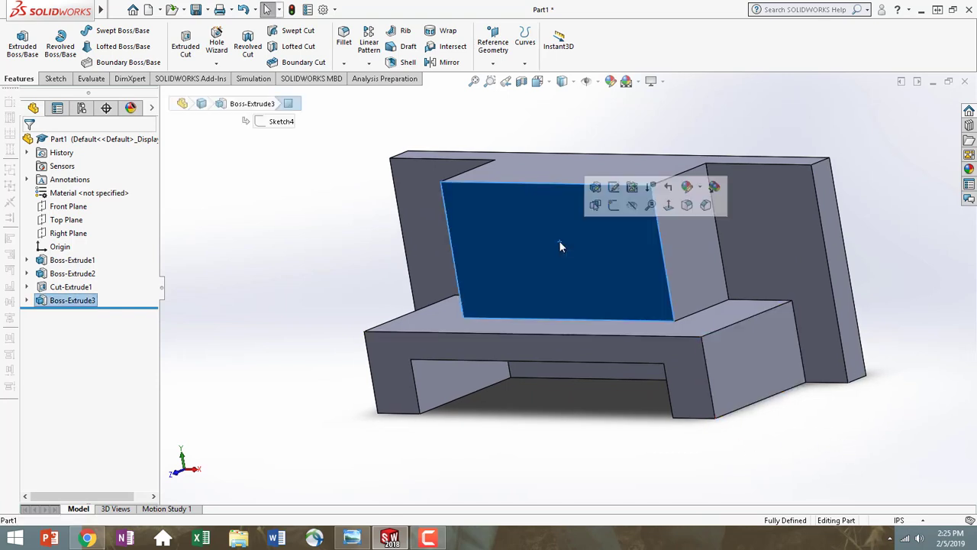
{"action": "left_click", "coordinate": [669, 205]}
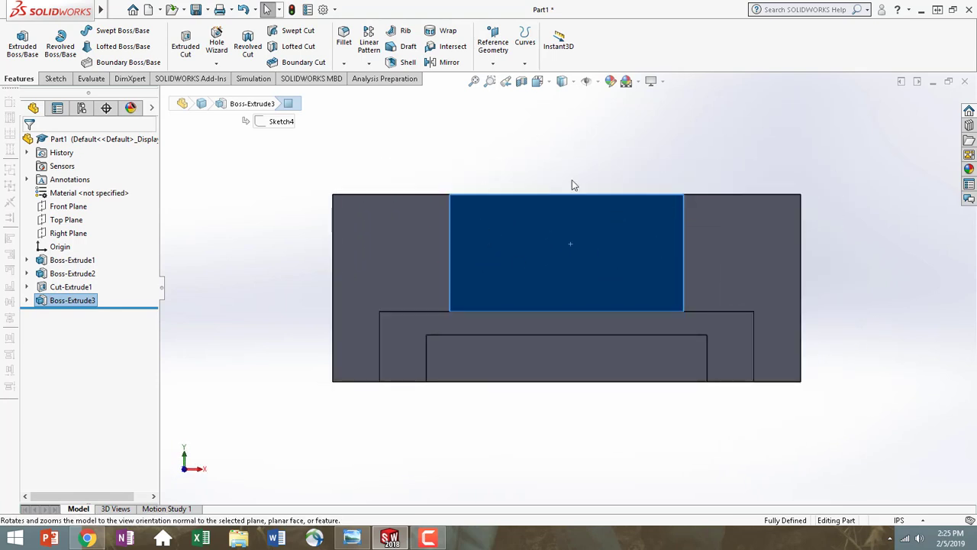
{"action": "left_click", "coordinate": [51, 81]}
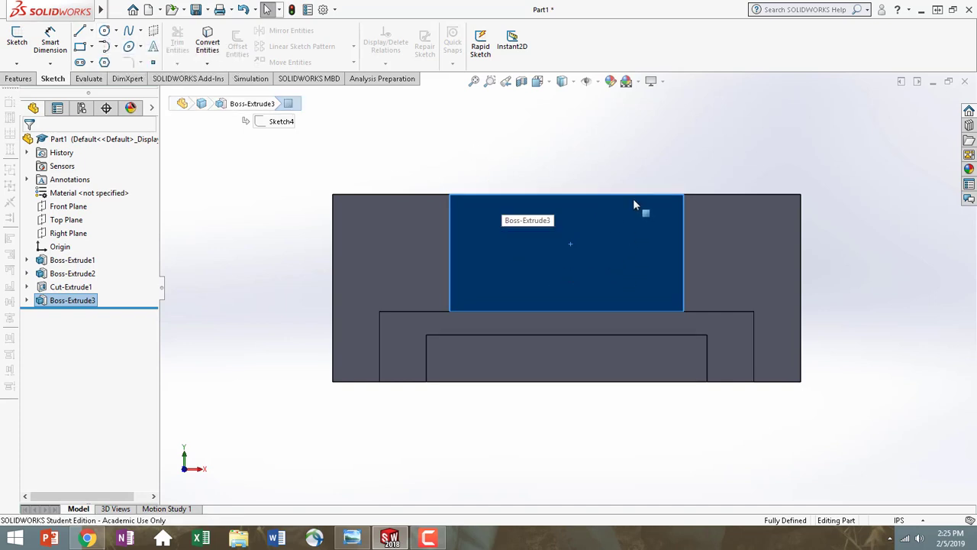
{"action": "left_click", "coordinate": [104, 32]}
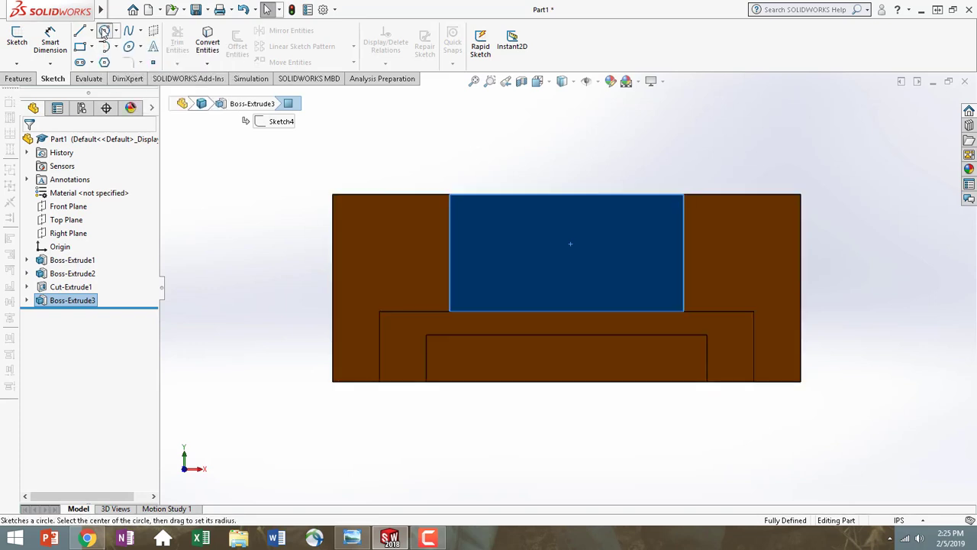
{"action": "left_click", "coordinate": [567, 195]}
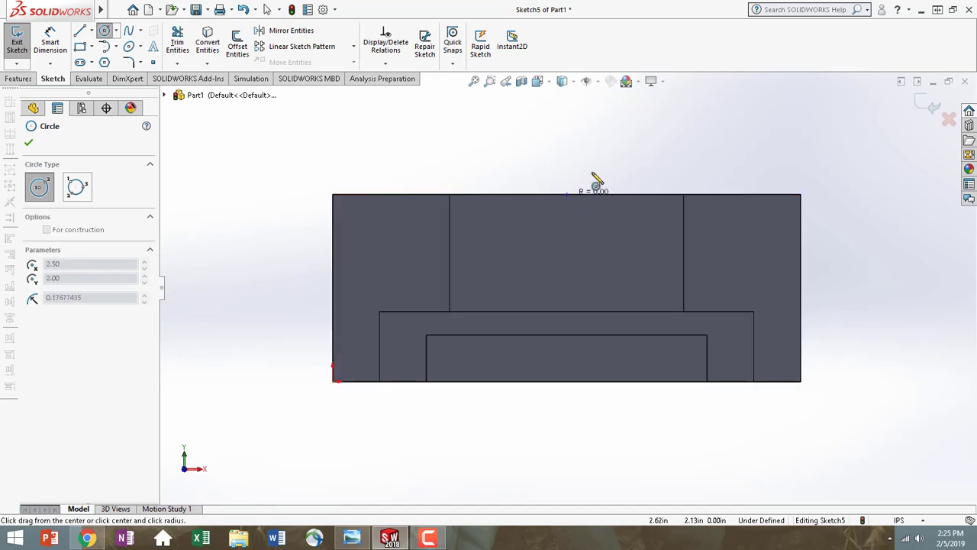
{"action": "left_click", "coordinate": [617, 143]}
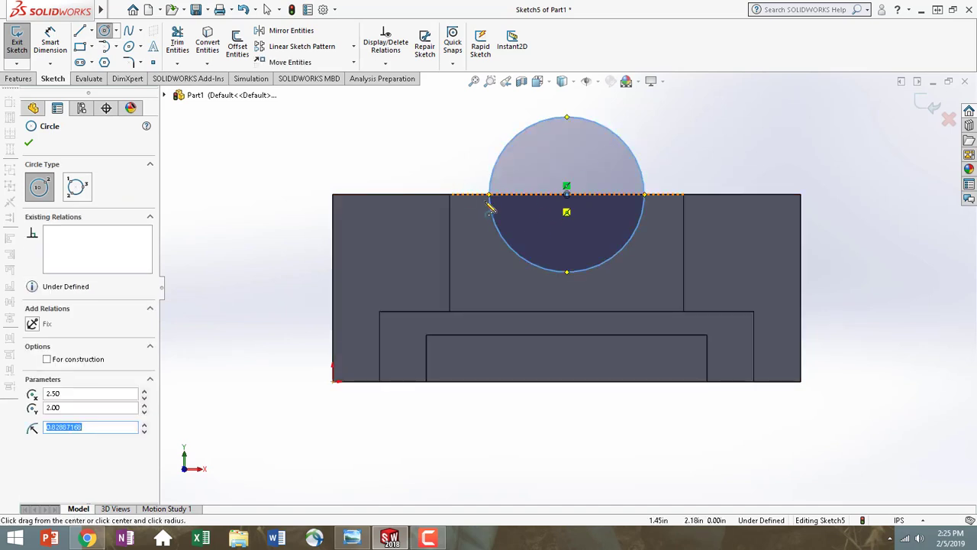
Dimension the circle's diameter to 1.6 in
{"action": "left_click", "coordinate": [55, 47]}
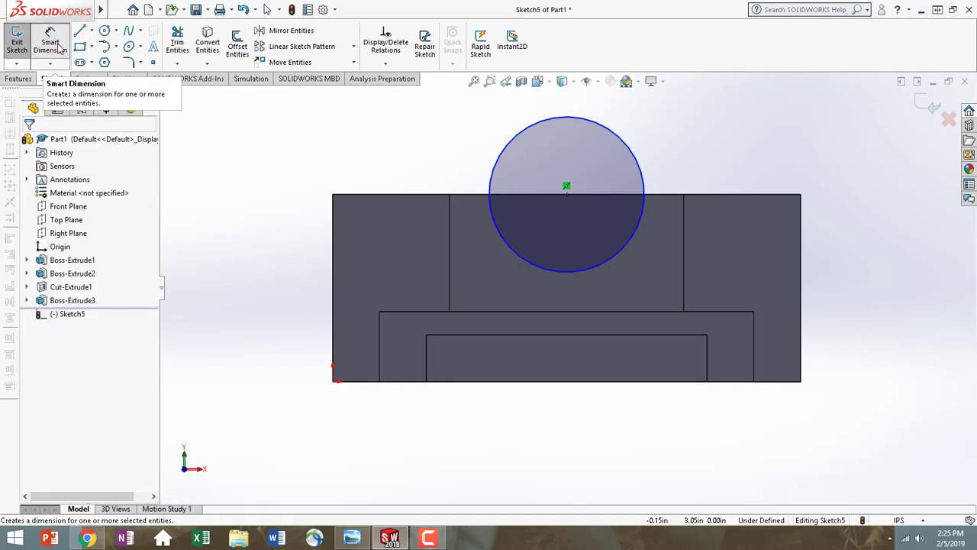
{"action": "left_click", "coordinate": [642, 158]}
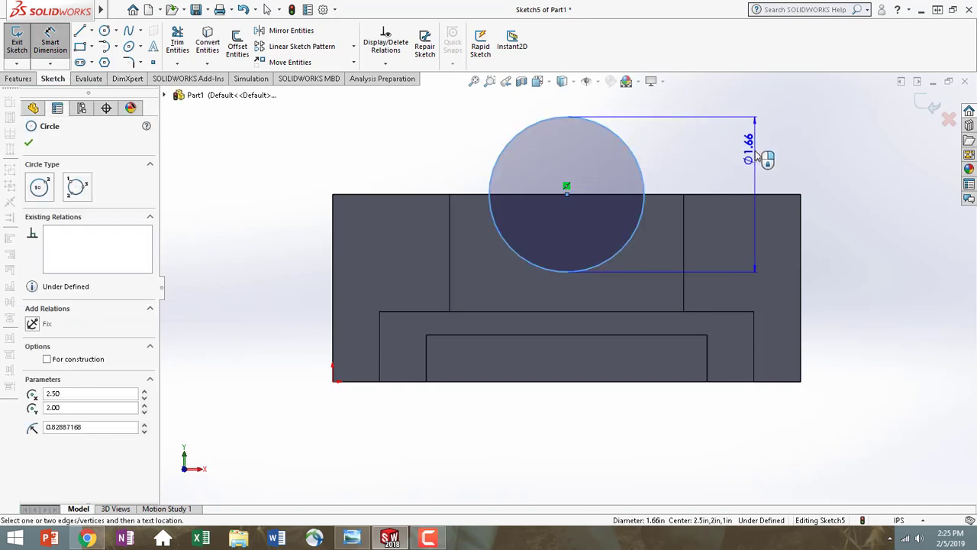
{"action": "left_click", "coordinate": [758, 152]}
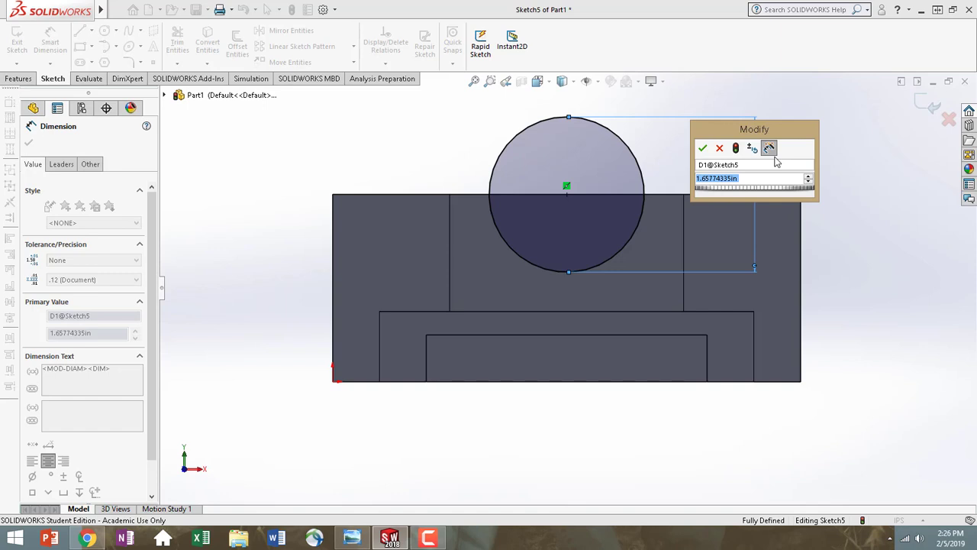
{"action": "type", "text": "1.6"}
{"action": "key", "text": "Return"}
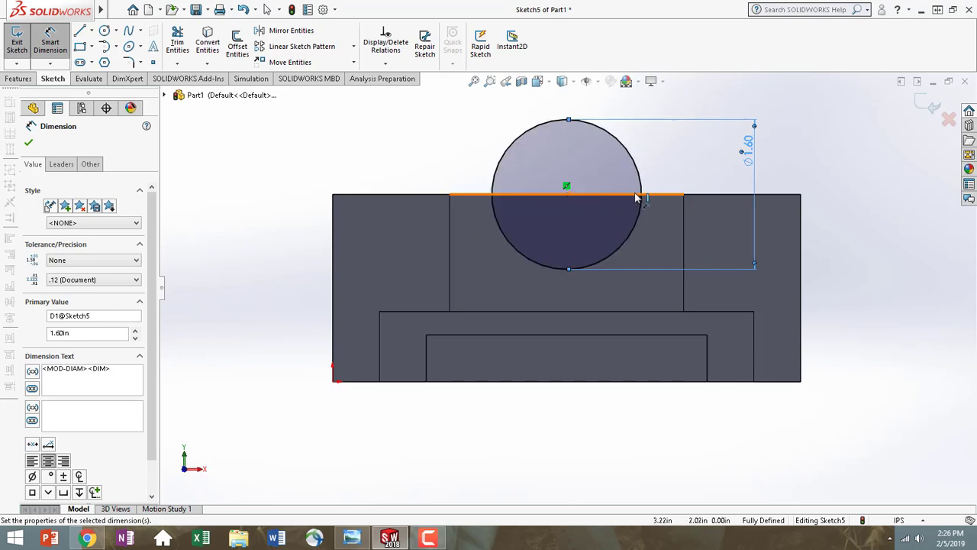
{"action": "left_click", "coordinate": [568, 187]}
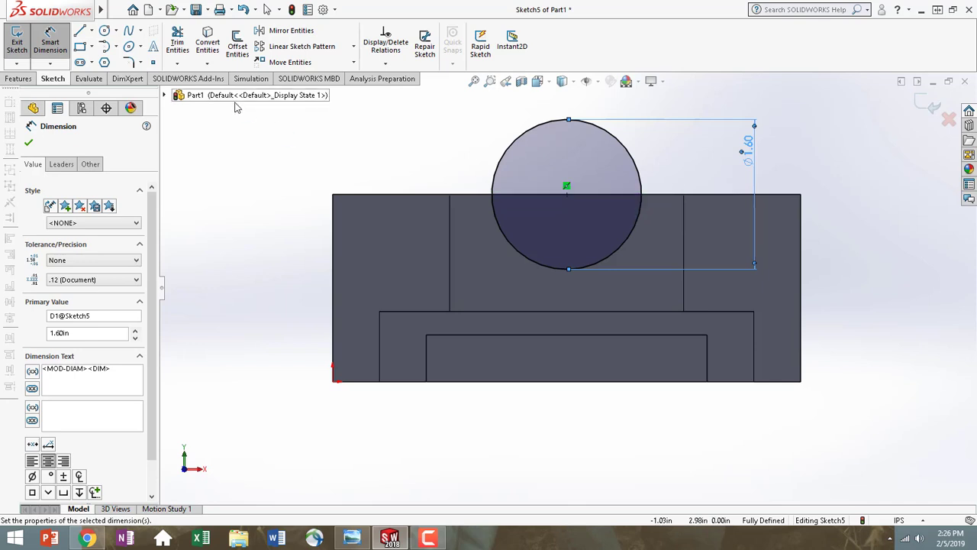
Cut the circle through the upper block and the plate with an Extruded Cut set to Through All
{"action": "left_click", "coordinate": [19, 80]}
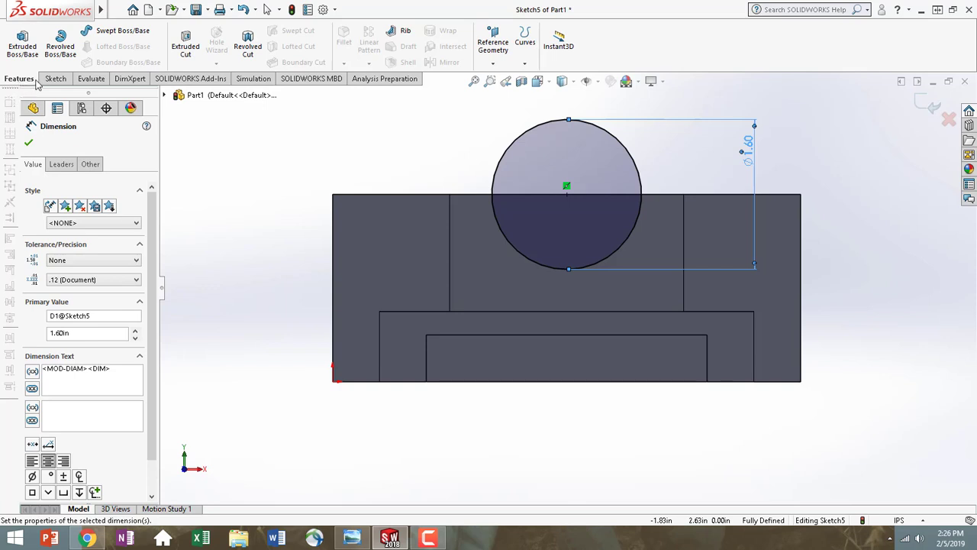
{"action": "left_click", "coordinate": [184, 47]}
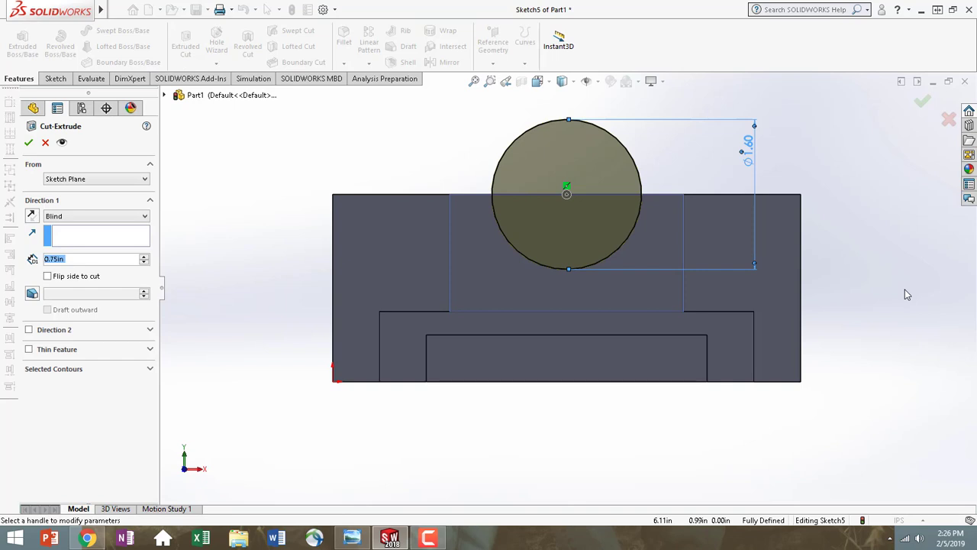
{"action": "middle_click_drag", "start_coordinate": [907, 294], "coordinate": [807, 336]}
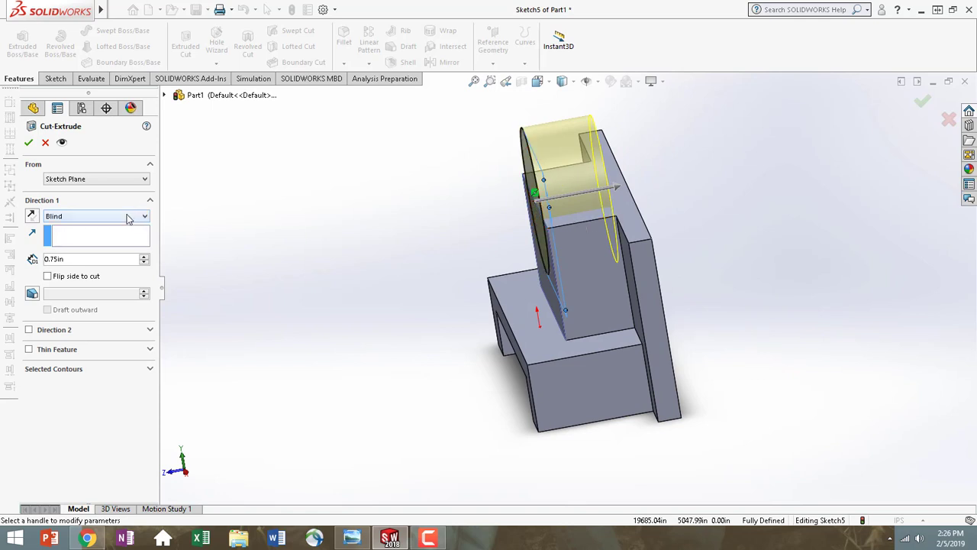
{"action": "left_click", "coordinate": [84, 220]}
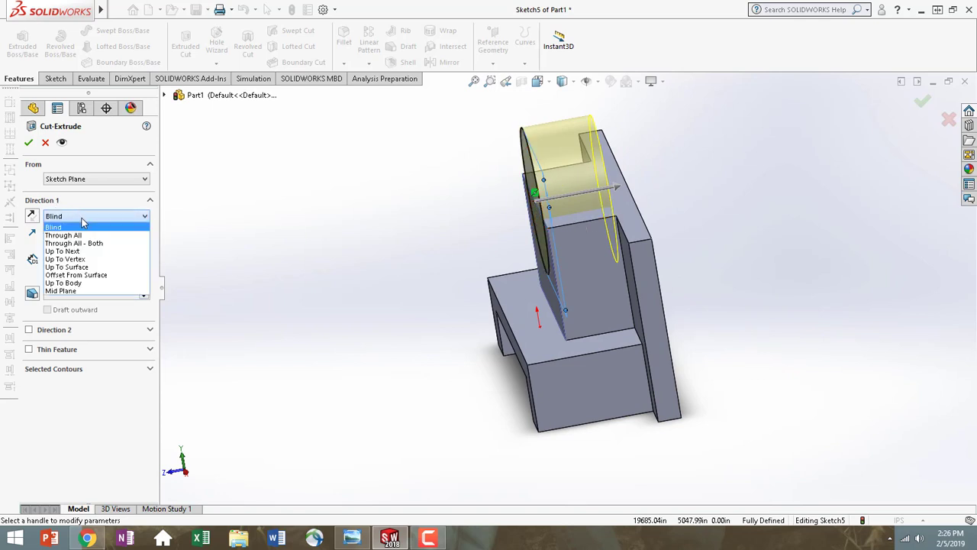
{"action": "left_click", "coordinate": [93, 236]}
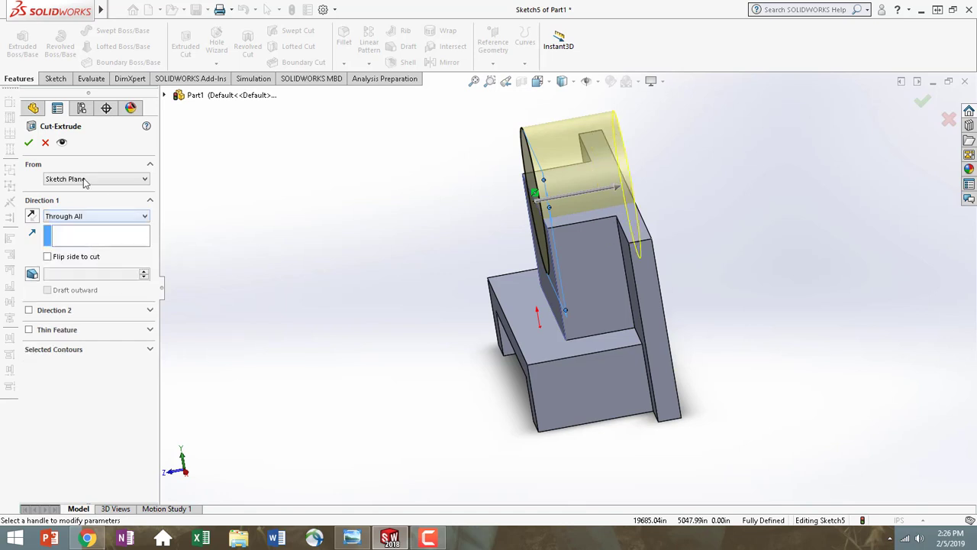
{"action": "left_click", "coordinate": [28, 144]}
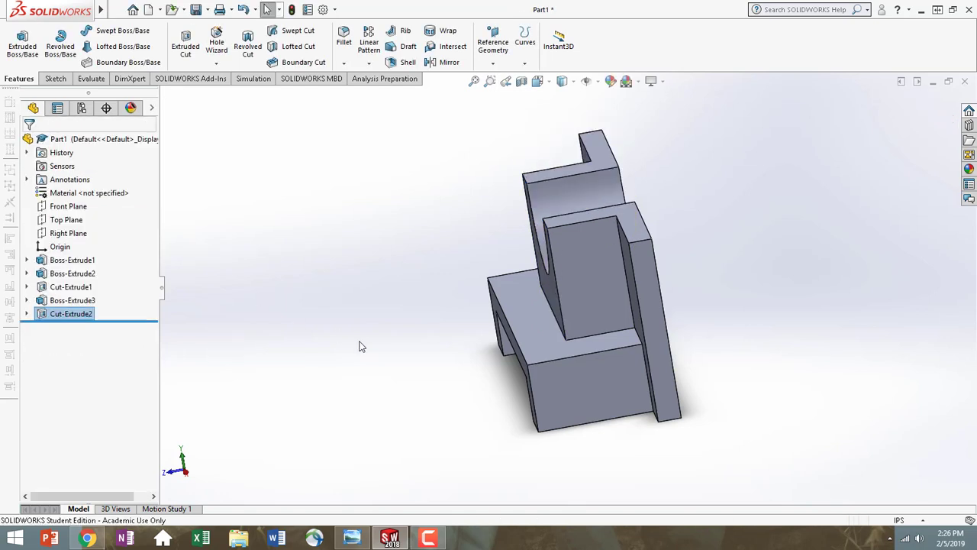
Fillet the two upper outer corner edges of the back plate with a 0.5 in radius
{"action": "middle_click_drag", "start_coordinate": [359, 342], "coordinate": [478, 315]}
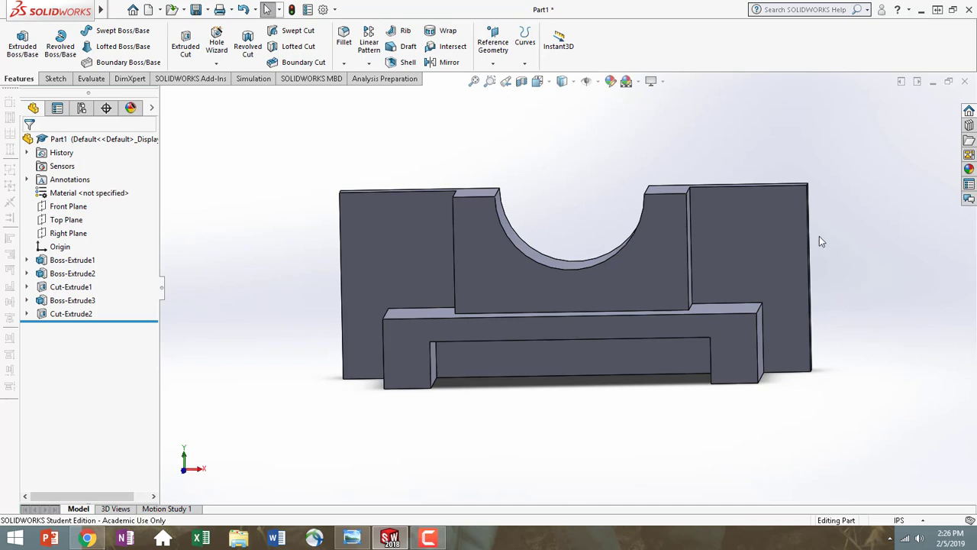
{"action": "middle_click_drag", "start_coordinate": [820, 237], "coordinate": [802, 263]}
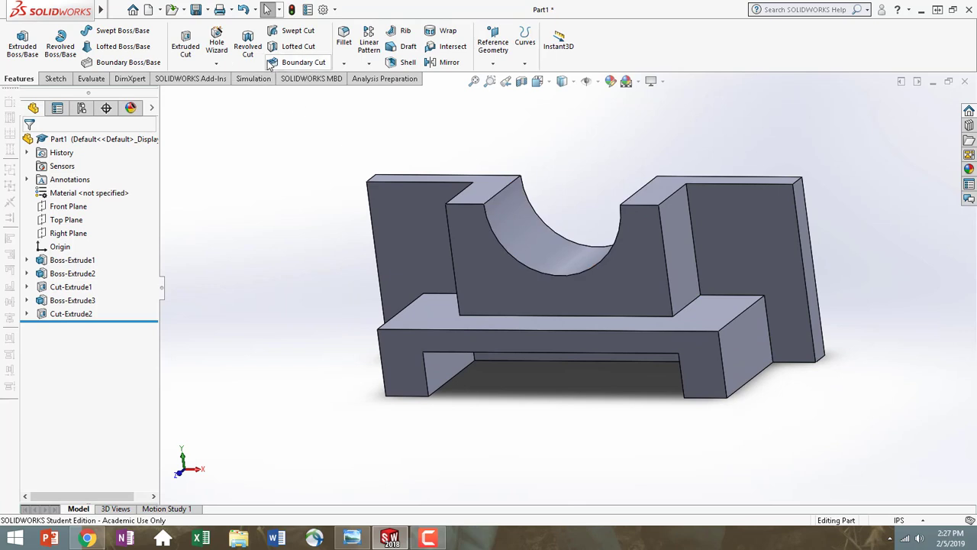
{"action": "left_click", "coordinate": [346, 44]}
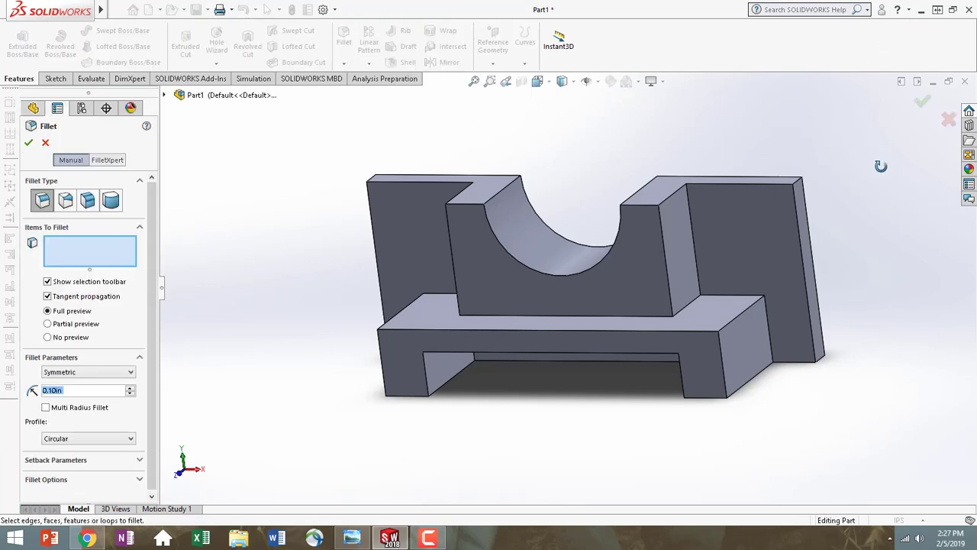
{"action": "middle_click_drag", "start_coordinate": [880, 162], "coordinate": [875, 192]}
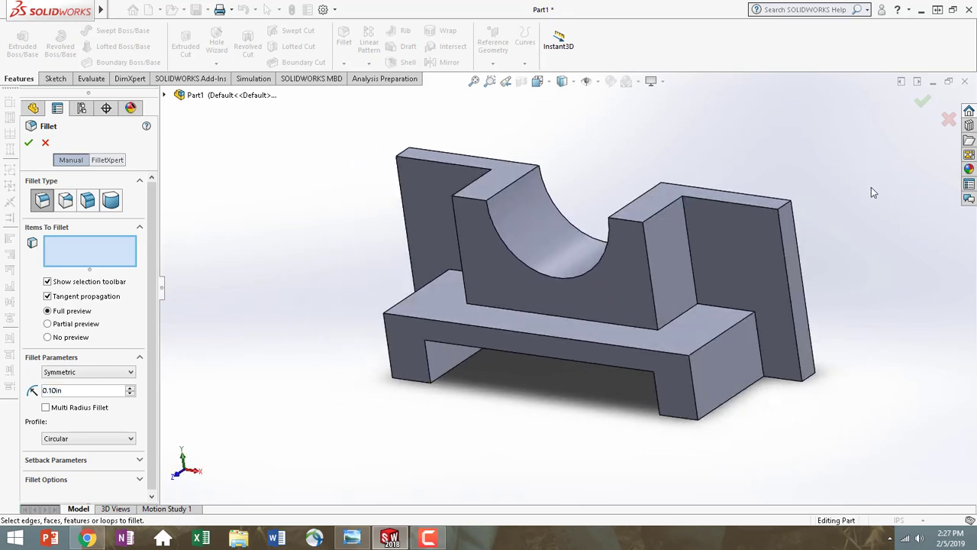
{"action": "left_click", "coordinate": [787, 204]}
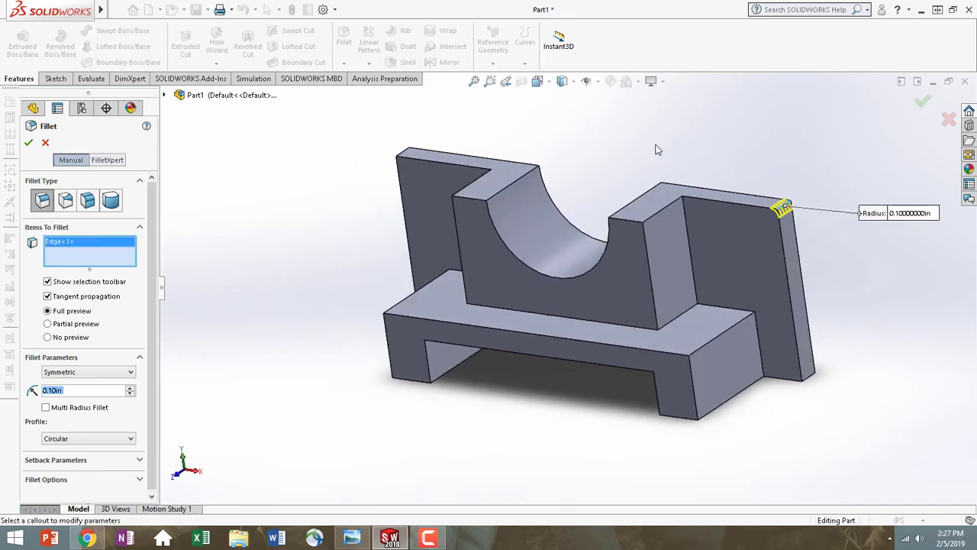
{"action": "middle_click_drag", "start_coordinate": [603, 147], "coordinate": [646, 189]}
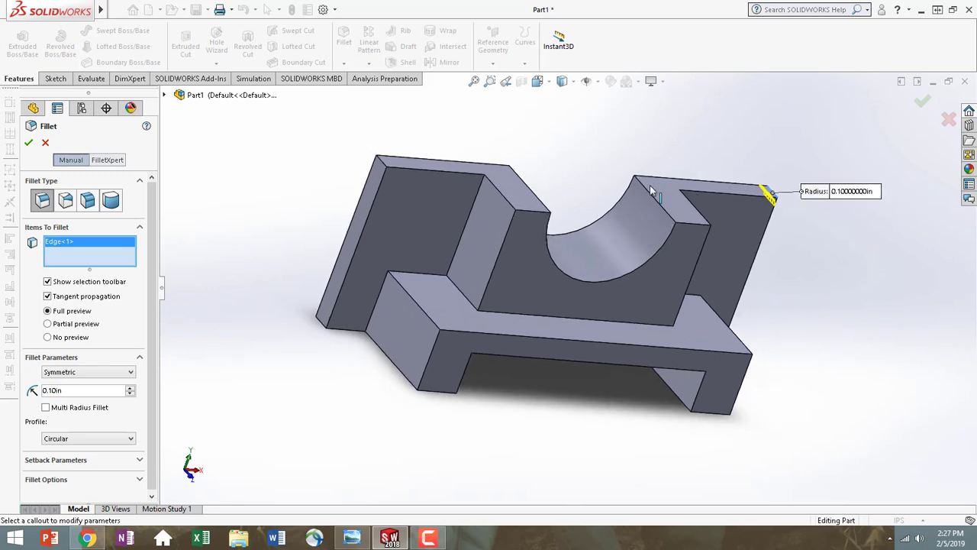
{"action": "left_click", "coordinate": [381, 164]}
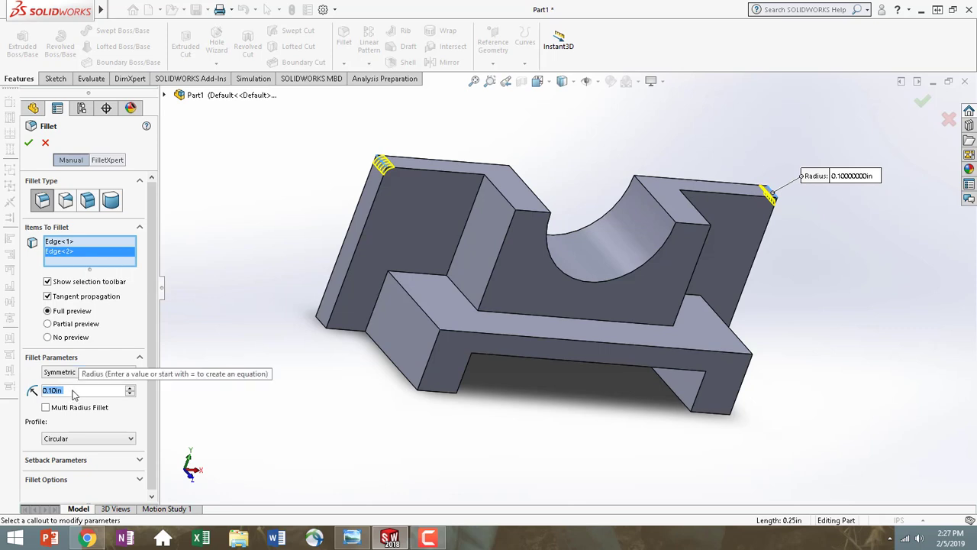
{"action": "type", "text": ".50"}
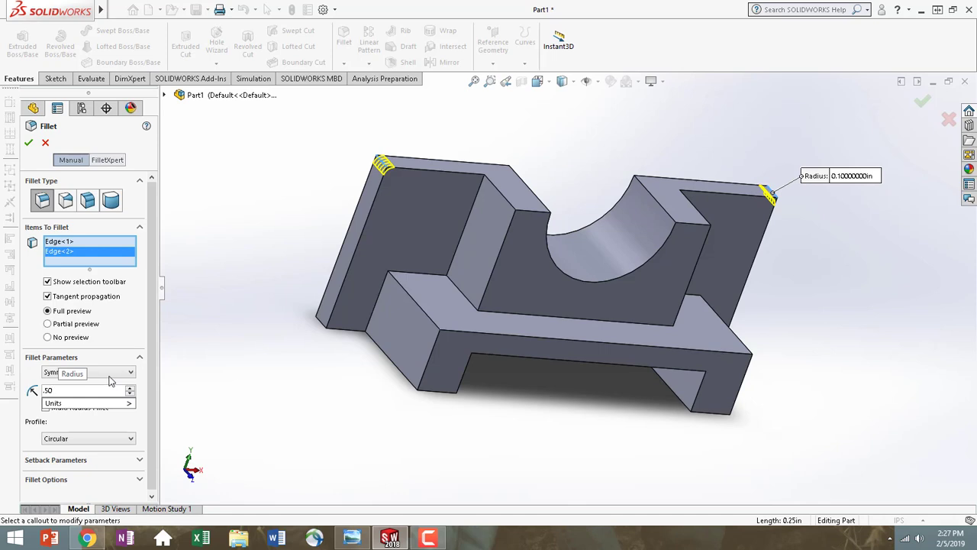
{"action": "key", "text": "Return"}
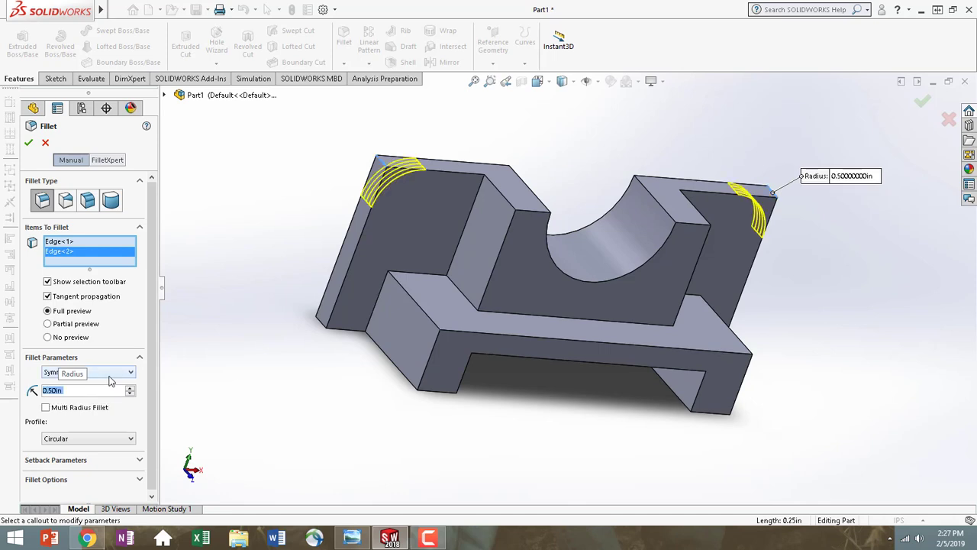
{"action": "left_click", "coordinate": [27, 143]}
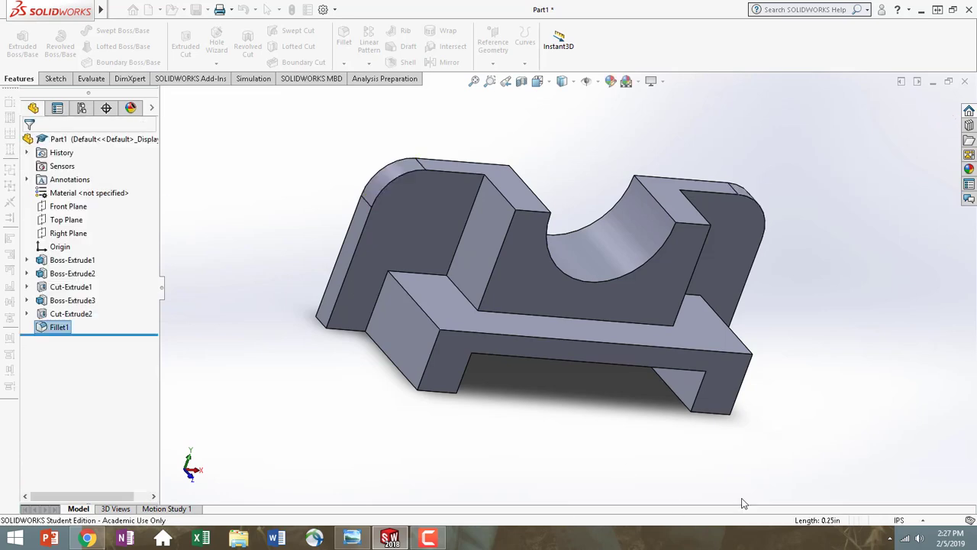
Fillet the two upper outer edges of the lower slotted block with a 0.25 in radius
{"action": "middle_click_drag", "start_coordinate": [508, 397], "coordinate": [500, 338]}
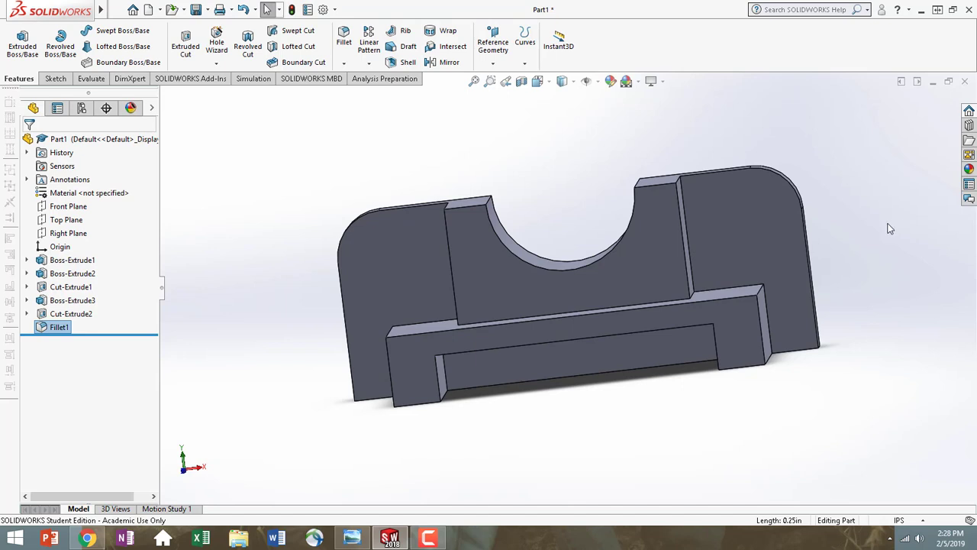
{"action": "middle_click_drag", "start_coordinate": [629, 419], "coordinate": [377, 51]}
{"action": "left_click", "coordinate": [344, 38]}
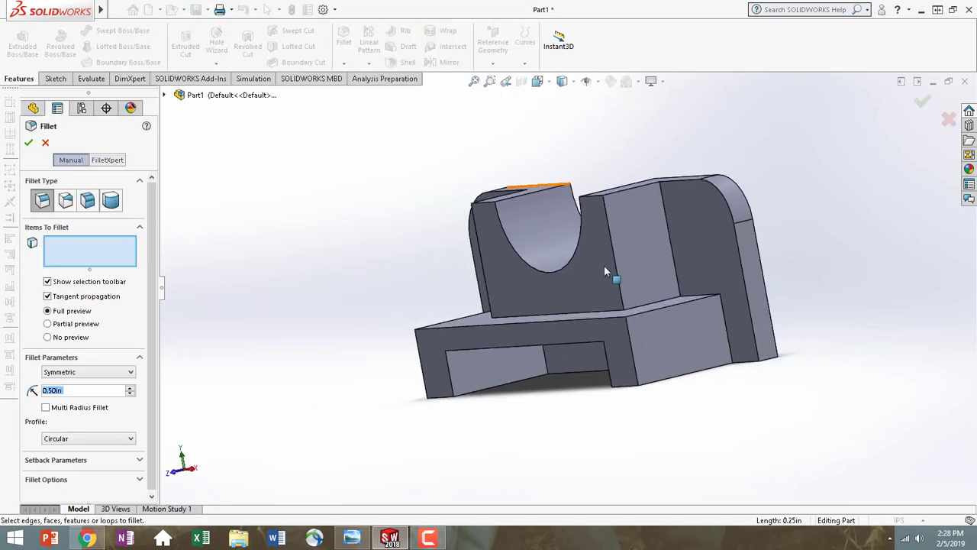
{"action": "left_click", "coordinate": [651, 311]}
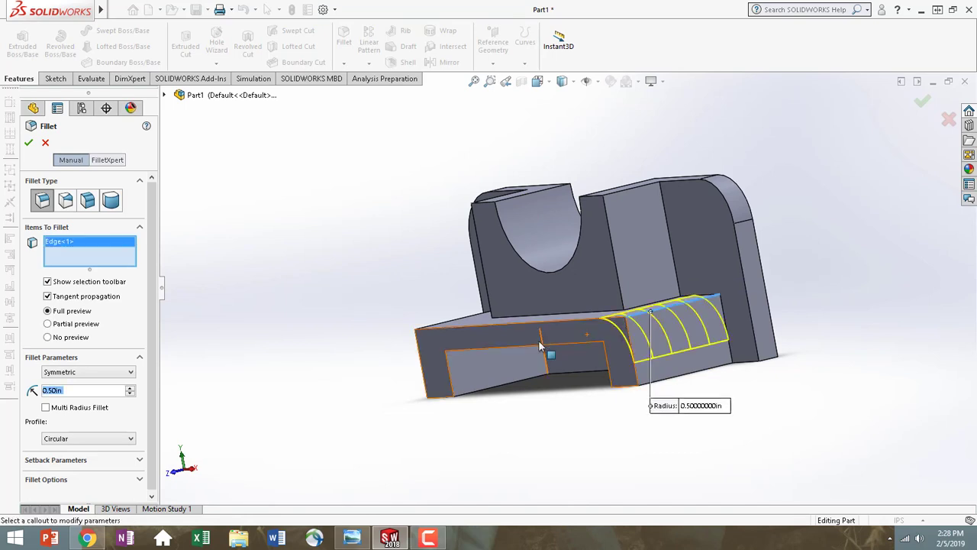
{"action": "middle_click_drag", "start_coordinate": [579, 334], "coordinate": [647, 331]}
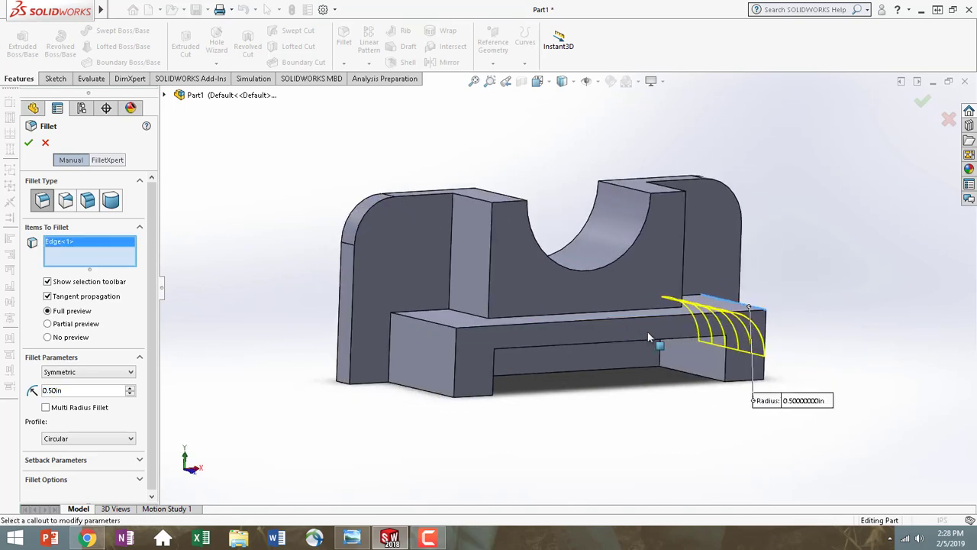
{"action": "left_click", "coordinate": [434, 326]}
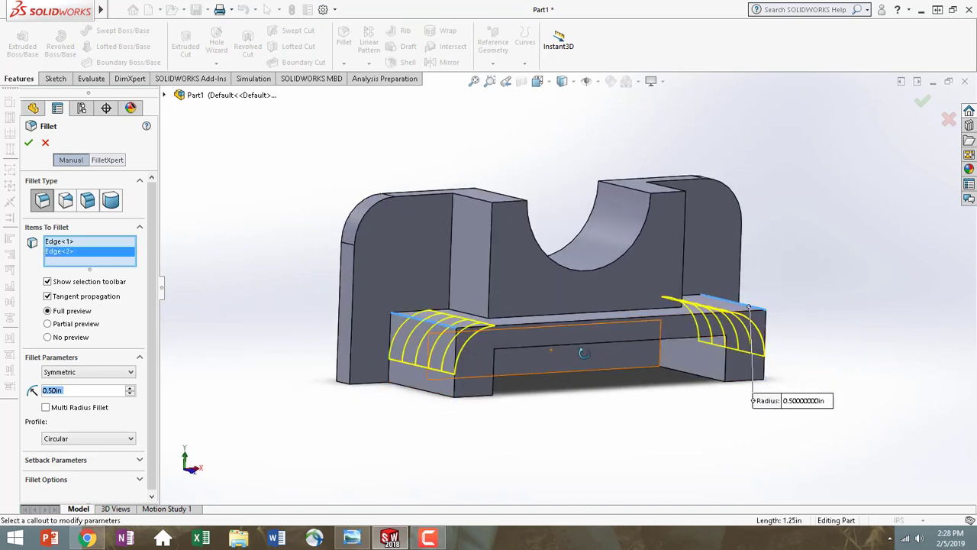
{"action": "middle_click_drag", "start_coordinate": [585, 349], "coordinate": [534, 343]}
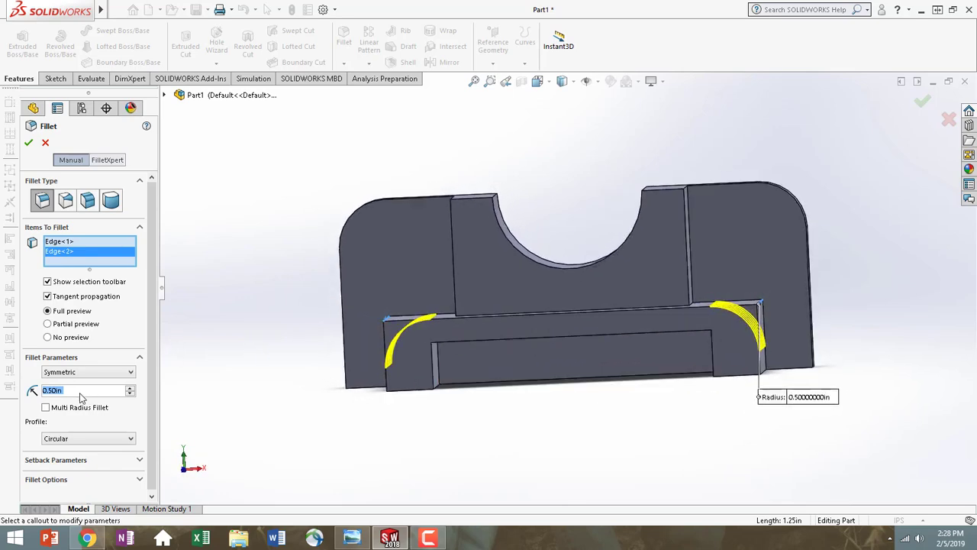
{"action": "type", "text": ".25"}
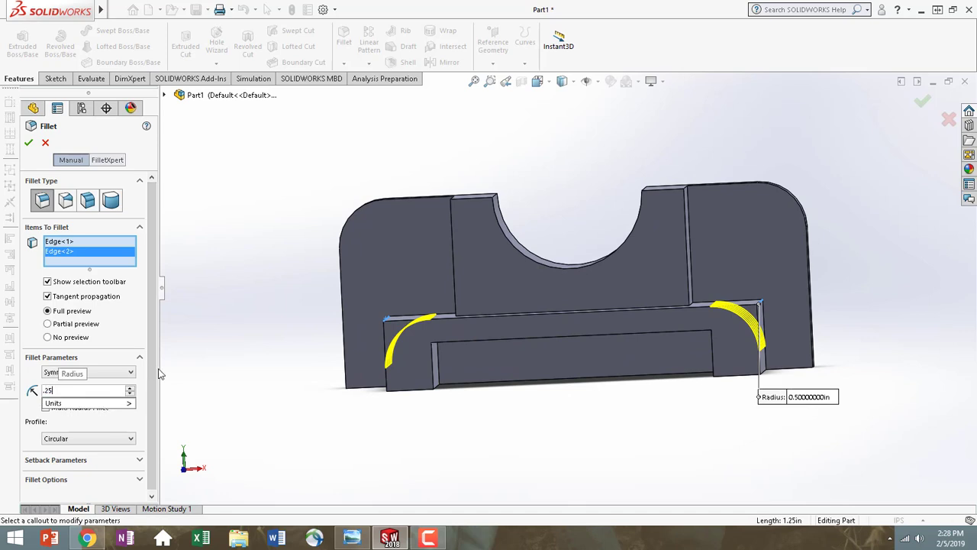
{"action": "key", "text": "Return"}
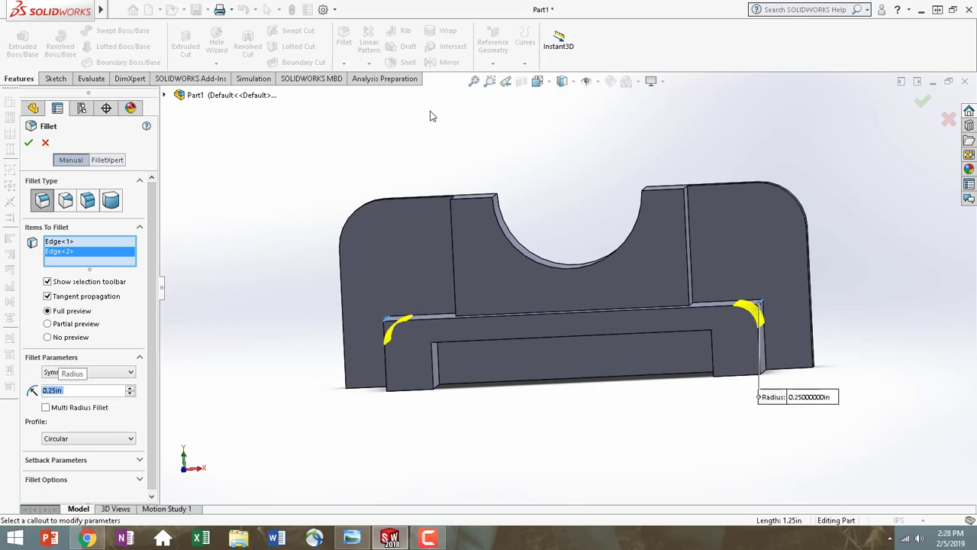
{"action": "left_click", "coordinate": [28, 142]}
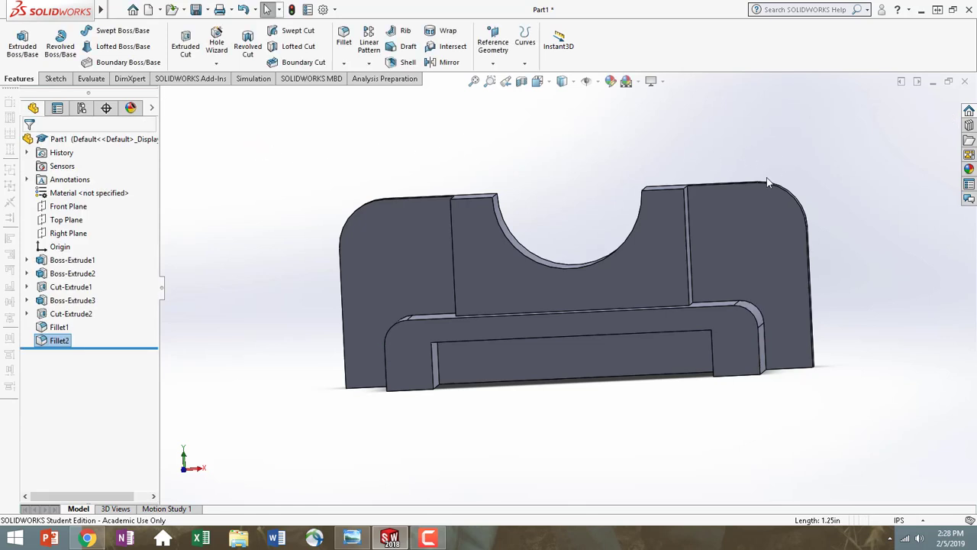
Fillet the two inner vertical edges where the upper block meets the back plate with a 0.1 in radius
{"action": "middle_click_drag", "start_coordinate": [873, 183], "coordinate": [748, 243]}
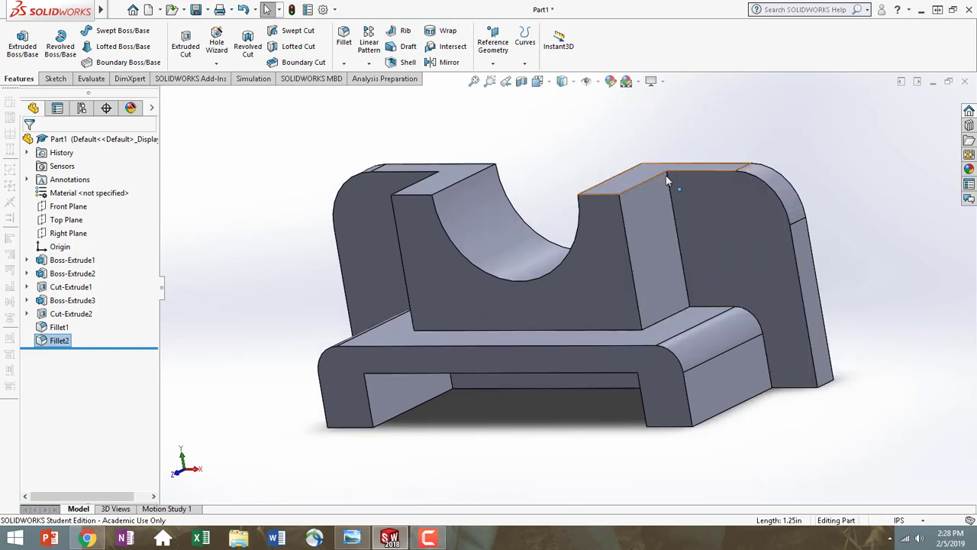
{"action": "left_click", "coordinate": [344, 40]}
{"action": "left_click", "coordinate": [677, 233]}
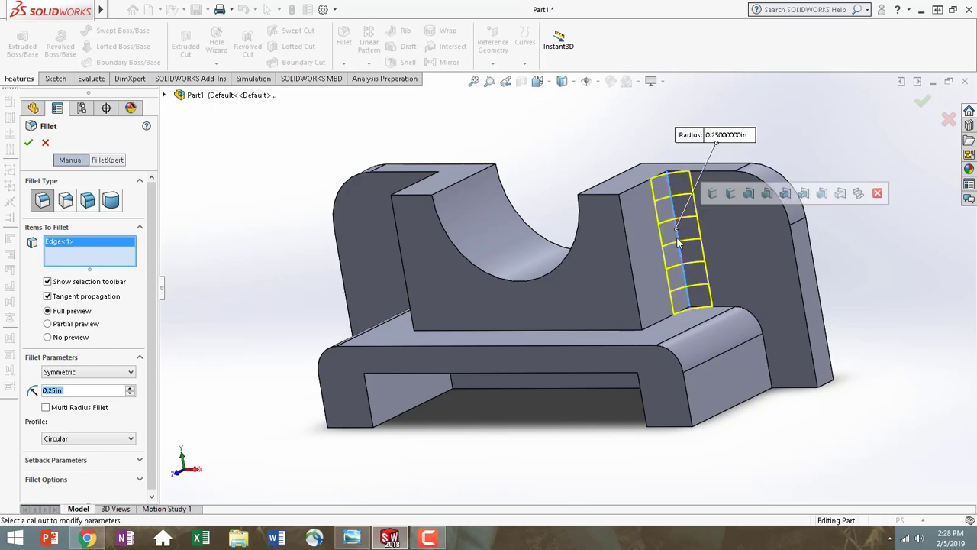
{"action": "middle_click_drag", "start_coordinate": [515, 268], "coordinate": [534, 276]}
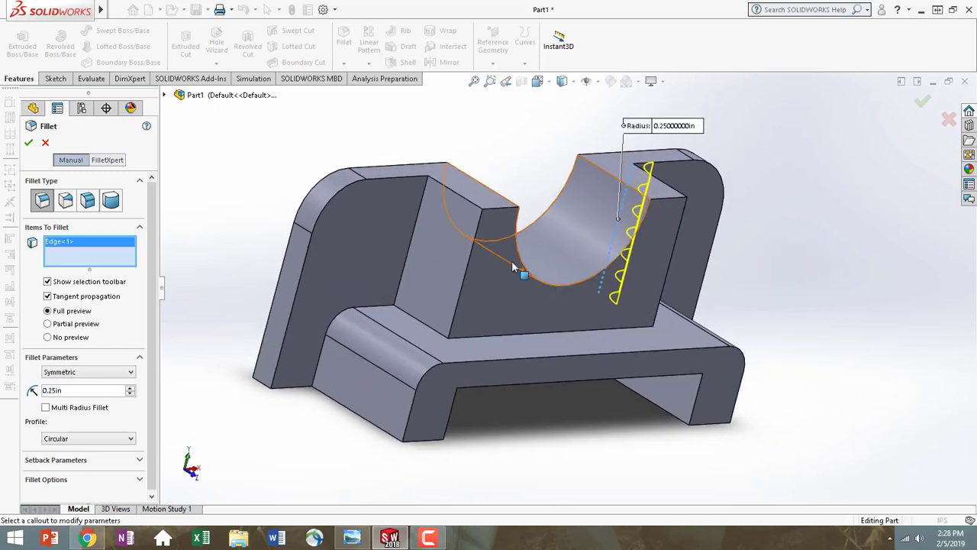
{"action": "left_click", "coordinate": [414, 249]}
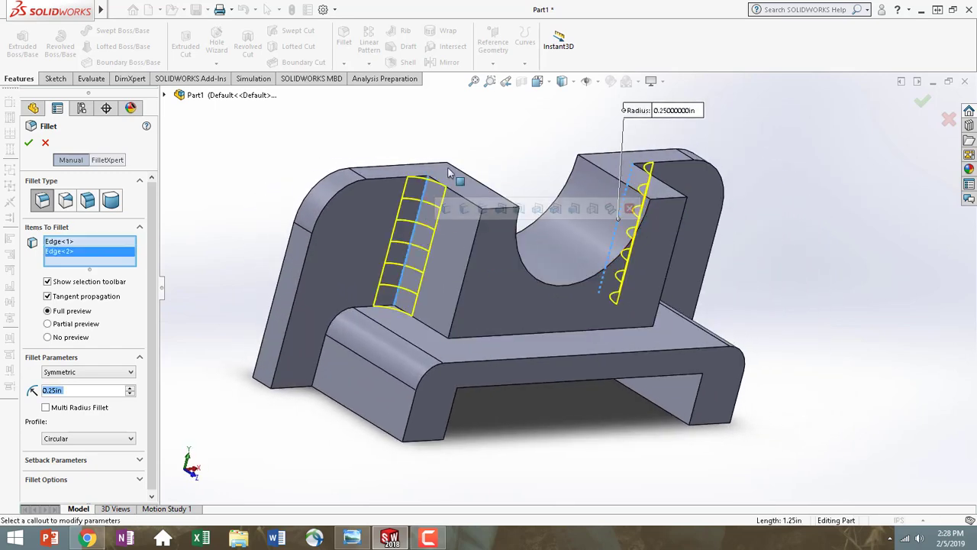
{"action": "middle_click_drag", "start_coordinate": [414, 249], "coordinate": [398, 232]}
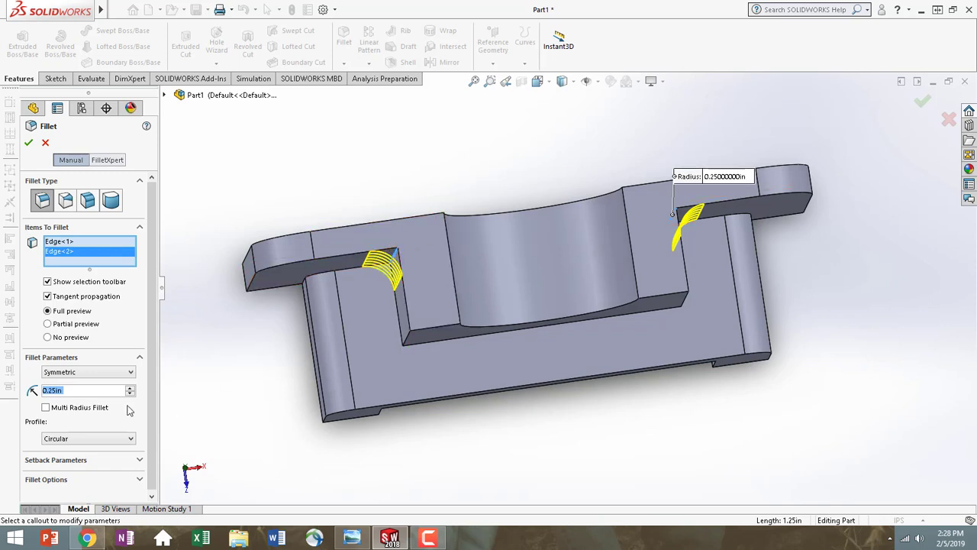
{"action": "type", "text": "0.1"}
{"action": "key", "text": "Return"}
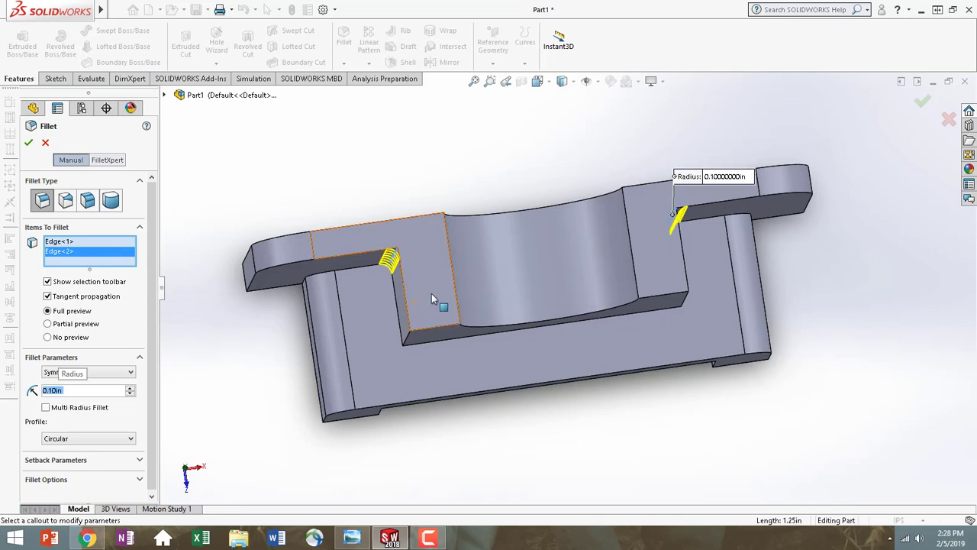
{"action": "left_click", "coordinate": [29, 145]}
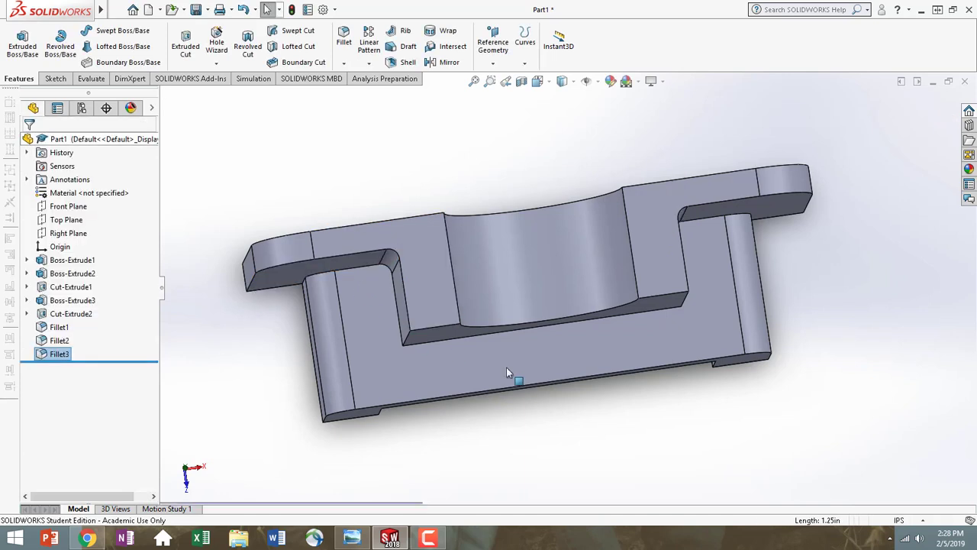
Chamfer the front edge of the semicircular cut with a 0.1 in distance at 45 degrees
{"action": "middle_click_drag", "start_coordinate": [470, 434], "coordinate": [479, 272]}
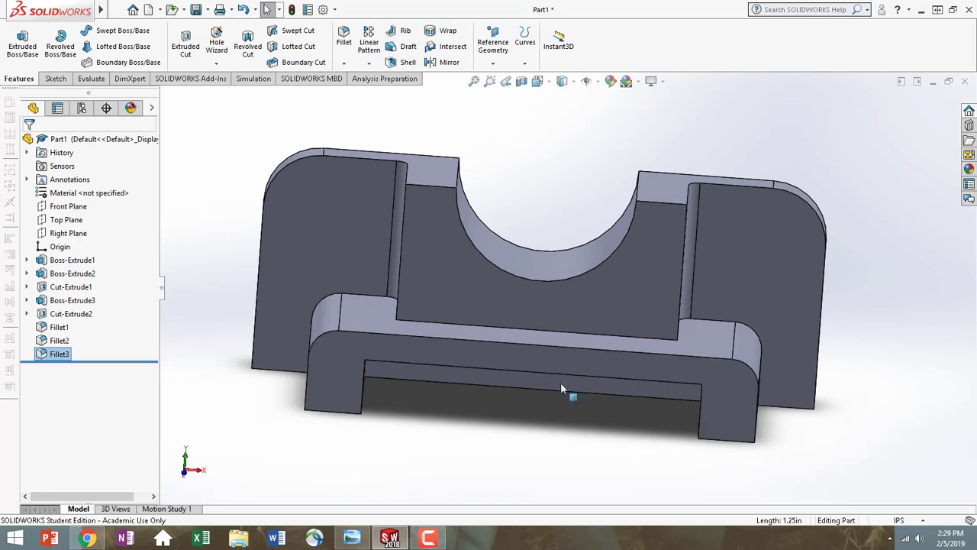
{"action": "key", "text": "Escape"}
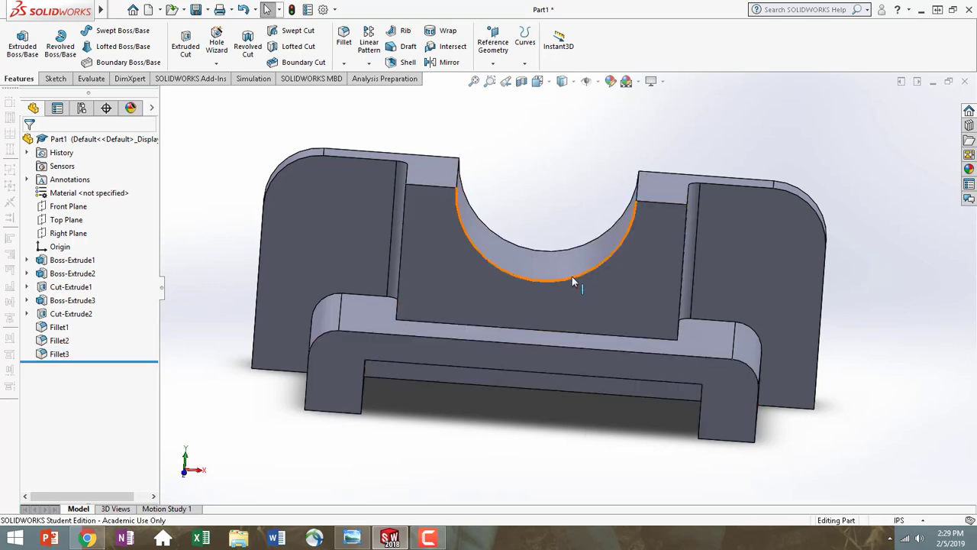
{"action": "left_click", "coordinate": [344, 64]}
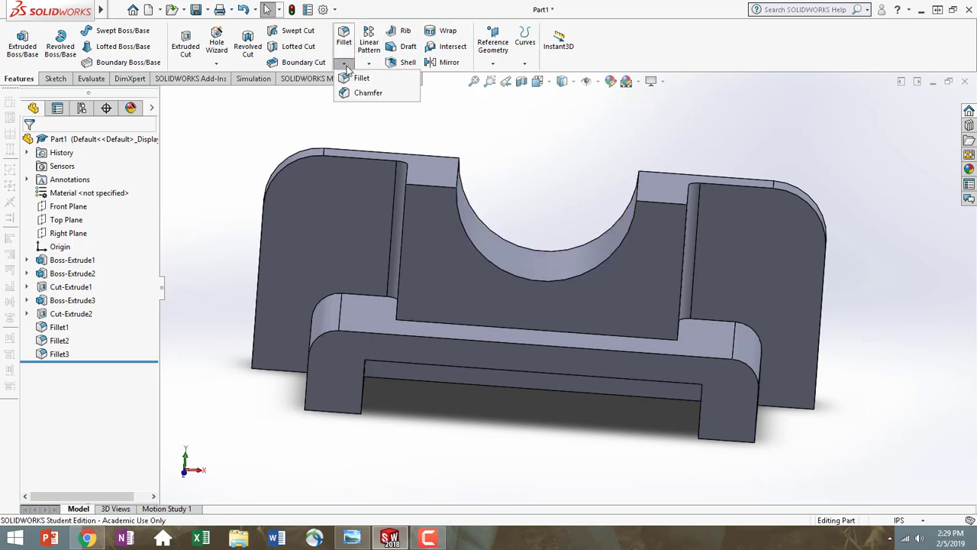
{"action": "left_click", "coordinate": [392, 99]}
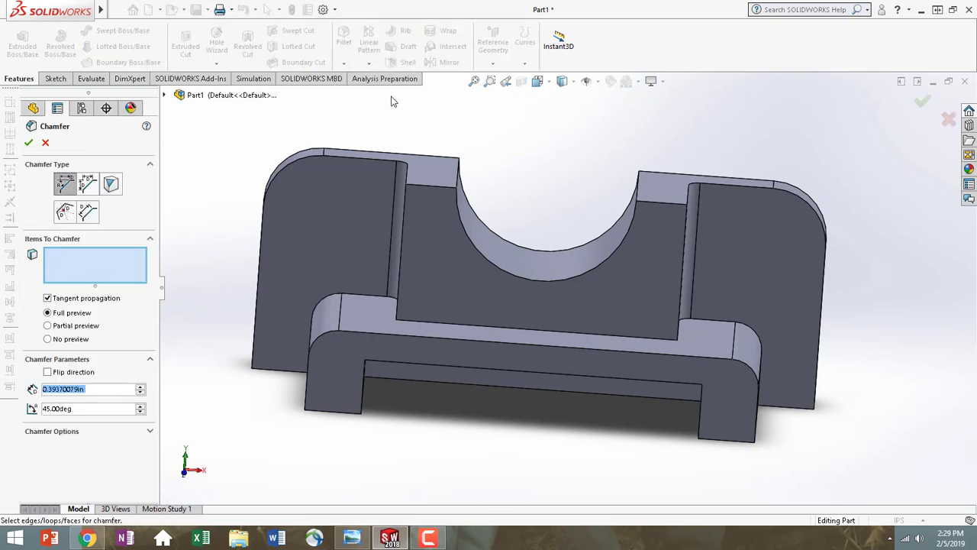
{"action": "left_click", "coordinate": [593, 275]}
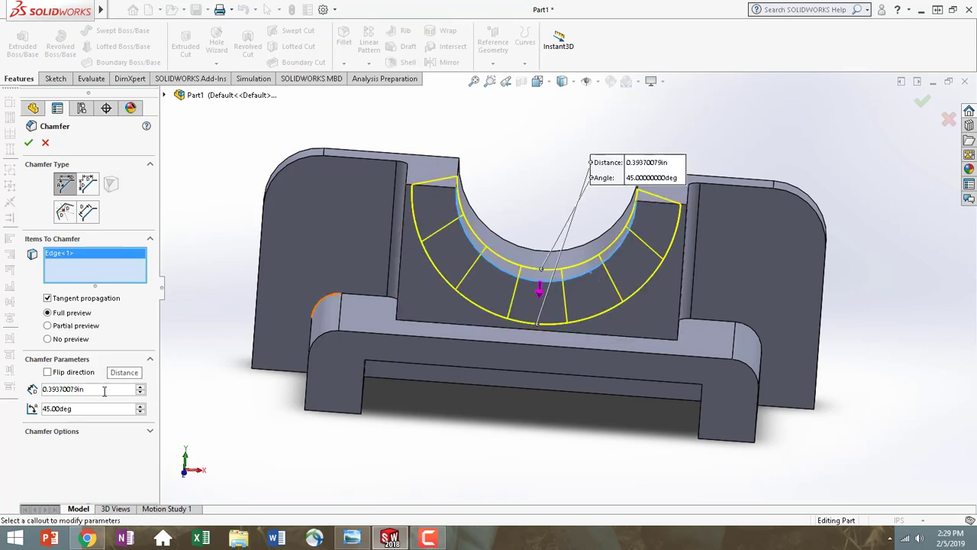
{"action": "left_click_drag", "start_coordinate": [104, 390], "coordinate": [4, 405]}
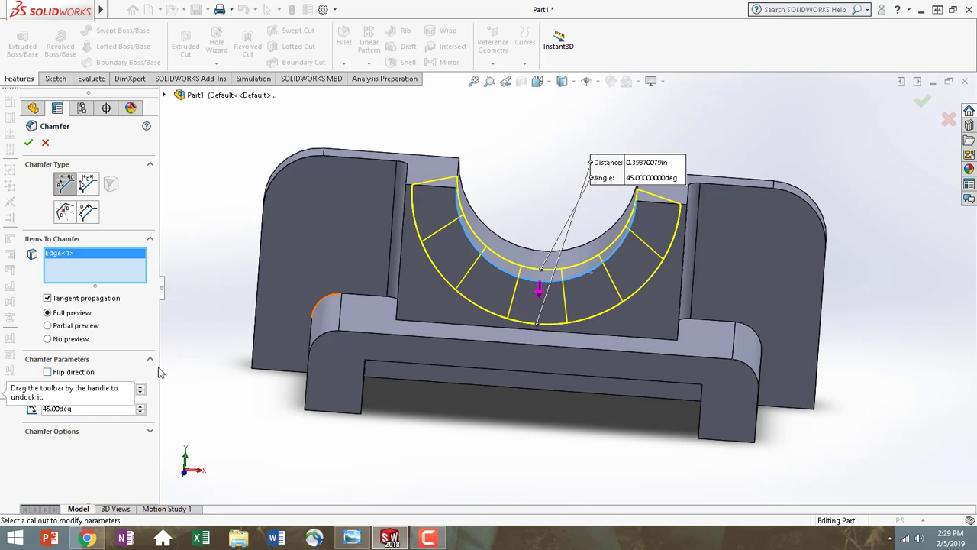
{"action": "type", "text": ".10"}
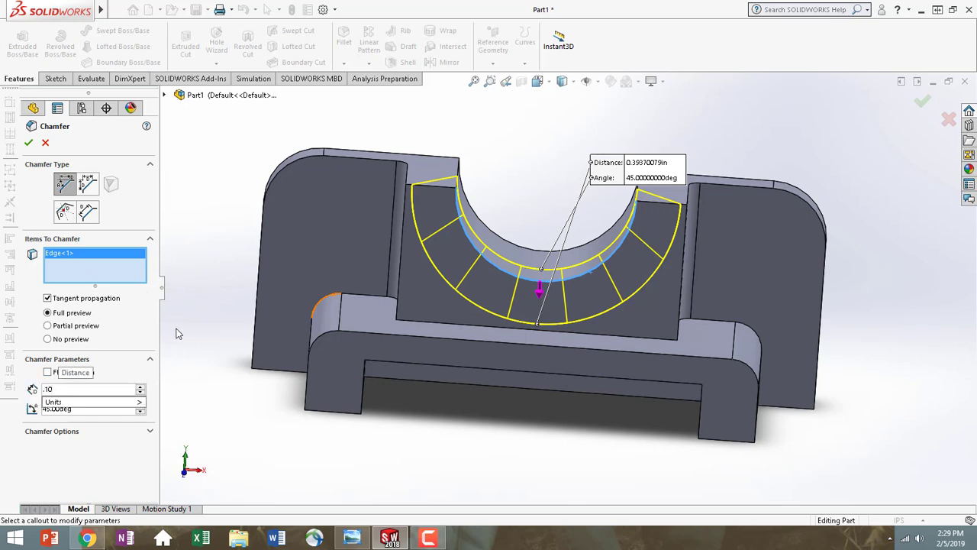
{"action": "key", "text": "Return"}
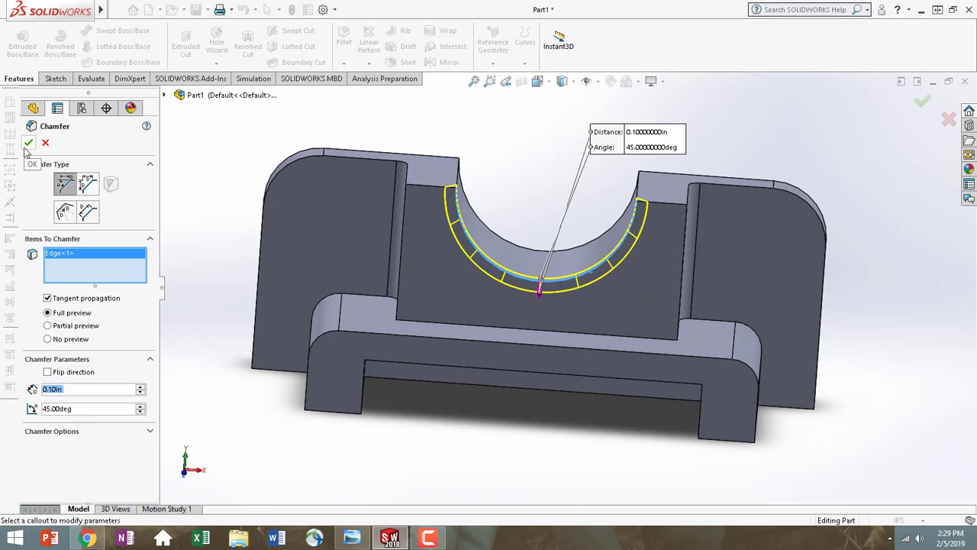
{"action": "key", "text": "Return"}
Sketch two circles on the back plate's front face near its upper corners, about 0.21 in radius at the left and 0.19 in at the right
{"action": "middle_click_drag", "start_coordinate": [620, 417], "coordinate": [632, 386]}
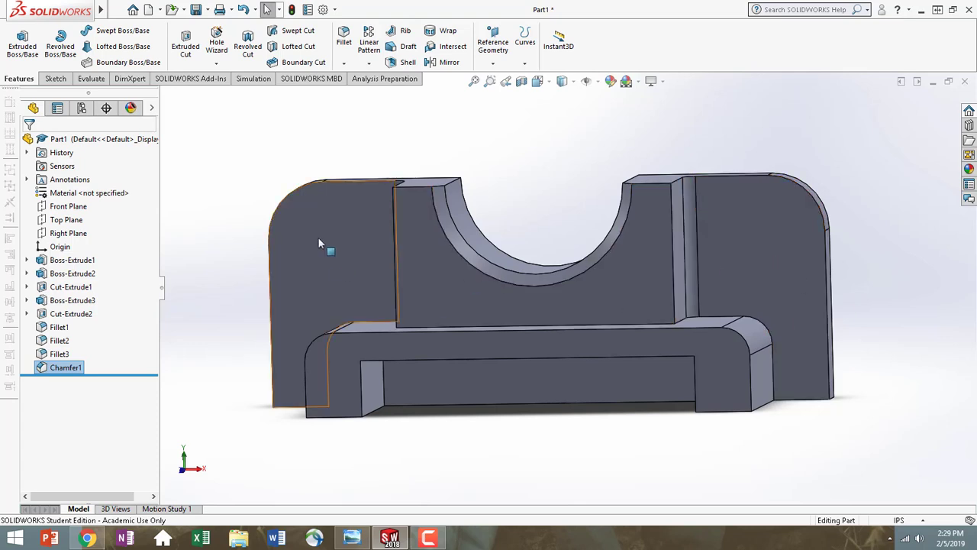
{"action": "middle_click_drag", "start_coordinate": [325, 257], "coordinate": [346, 218]}
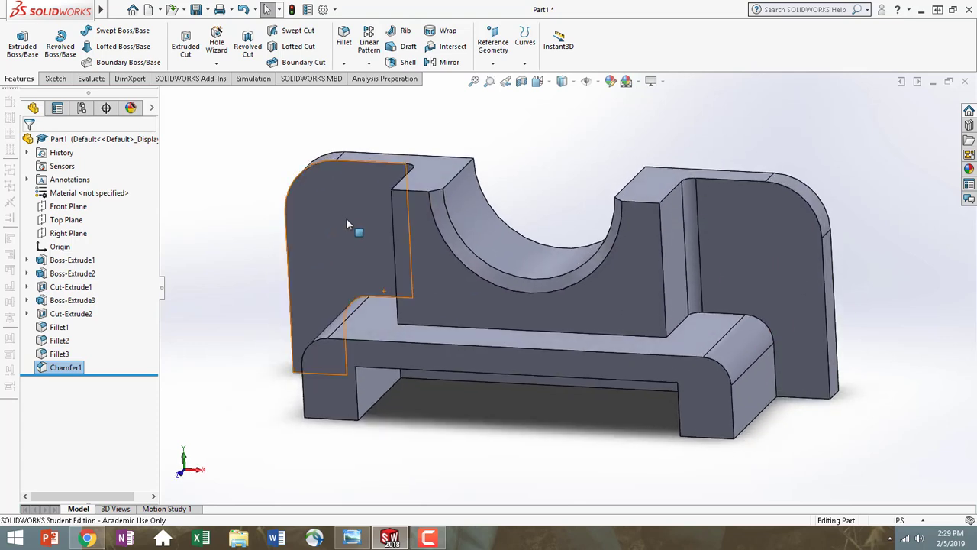
{"action": "left_click", "coordinate": [343, 213]}
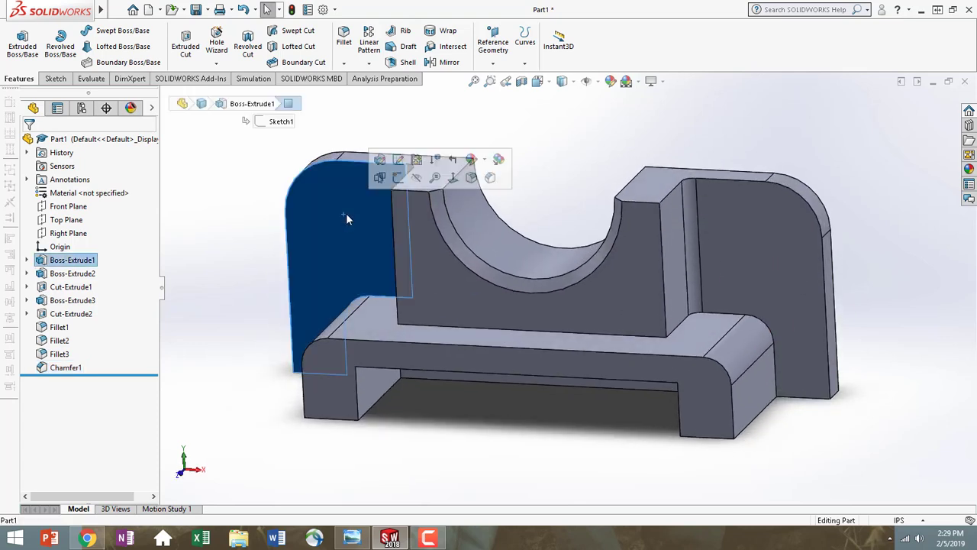
{"action": "left_click", "coordinate": [472, 177]}
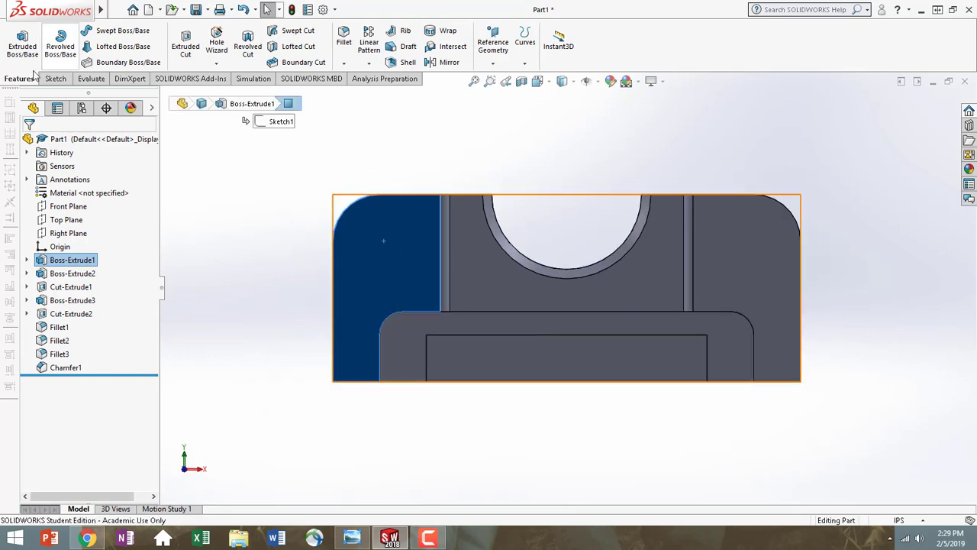
{"action": "left_click", "coordinate": [56, 79]}
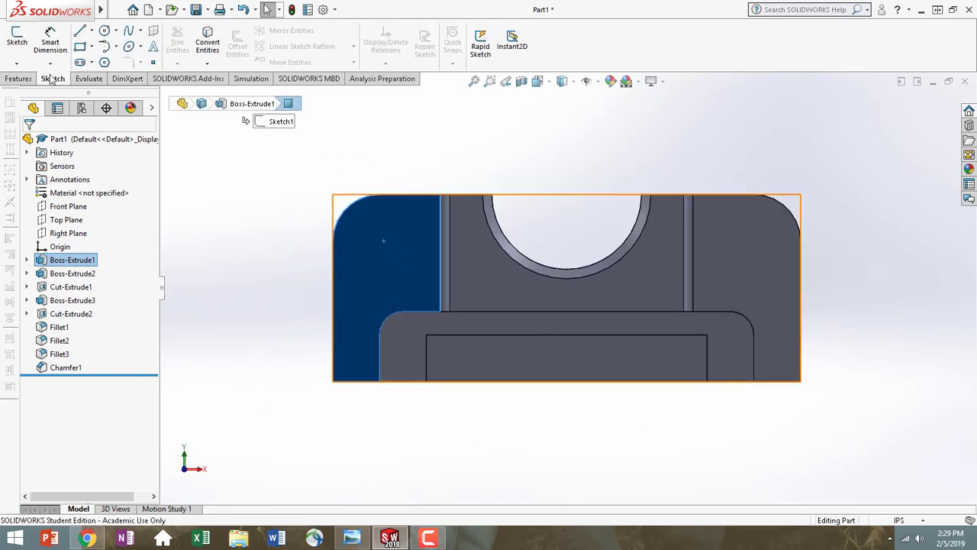
{"action": "left_click", "coordinate": [105, 30]}
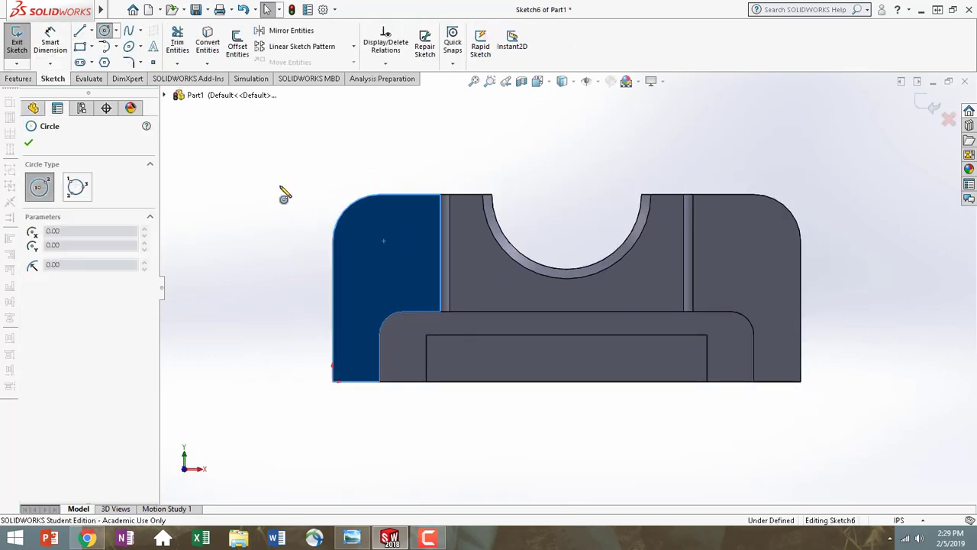
{"action": "left_click", "coordinate": [374, 234]}
{"action": "left_click", "coordinate": [388, 220]}
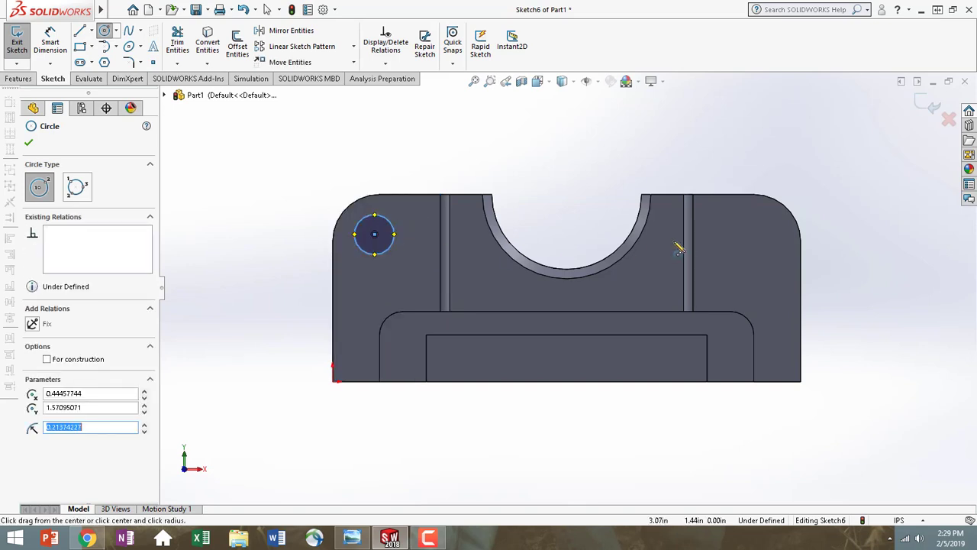
{"action": "left_click", "coordinate": [750, 234]}
{"action": "left_click", "coordinate": [762, 224]}
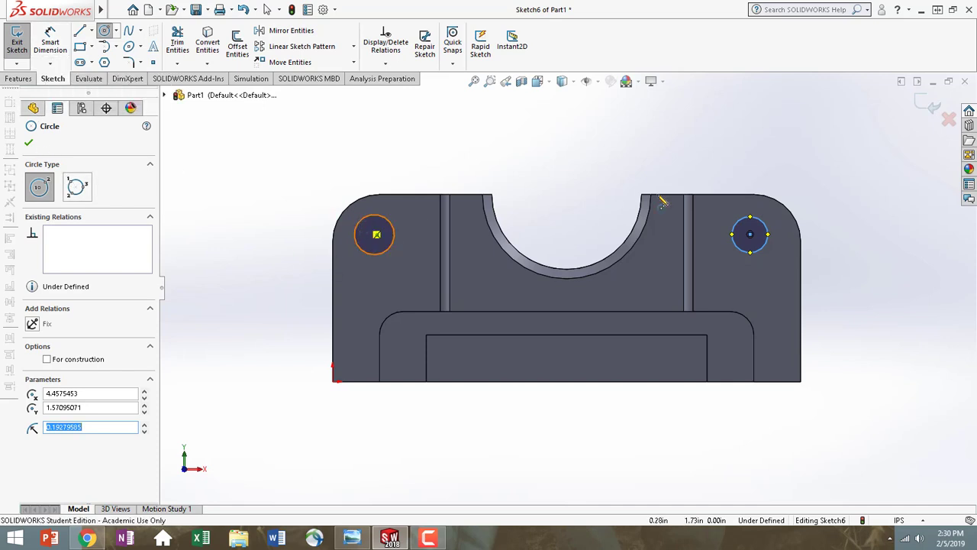
Dimension the two corner circles on the back plate, setting each diameter to 0.5 in
{"action": "left_click", "coordinate": [50, 42]}
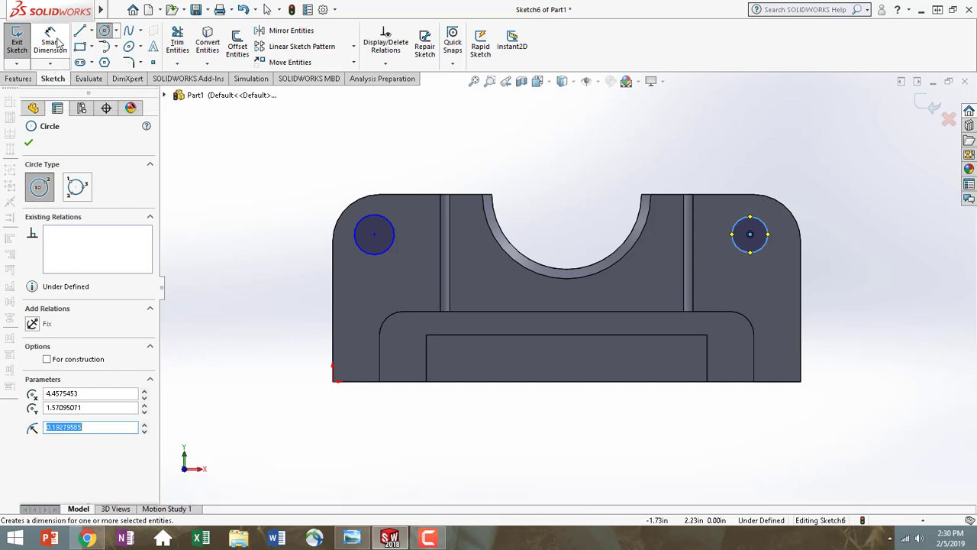
{"action": "left_click", "coordinate": [394, 231]}
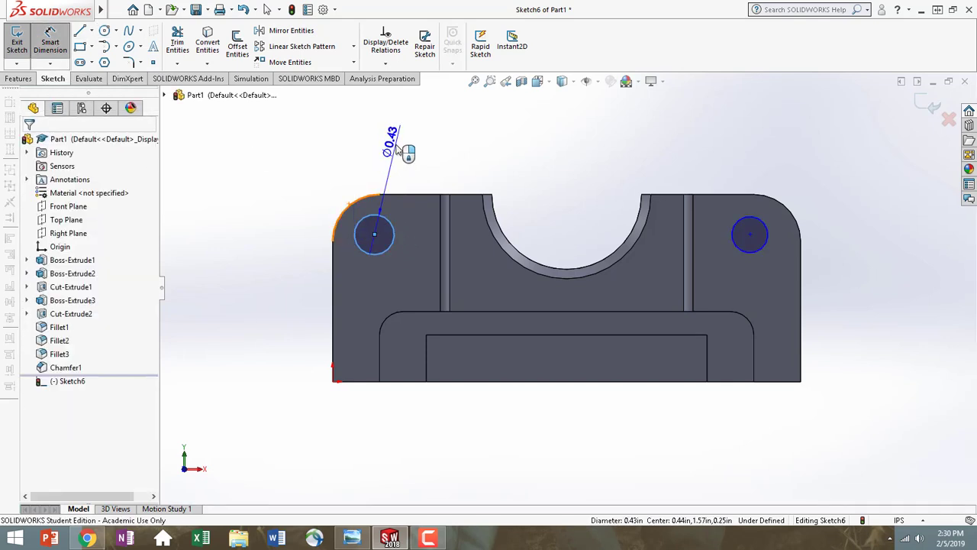
{"action": "left_click", "coordinate": [407, 158]}
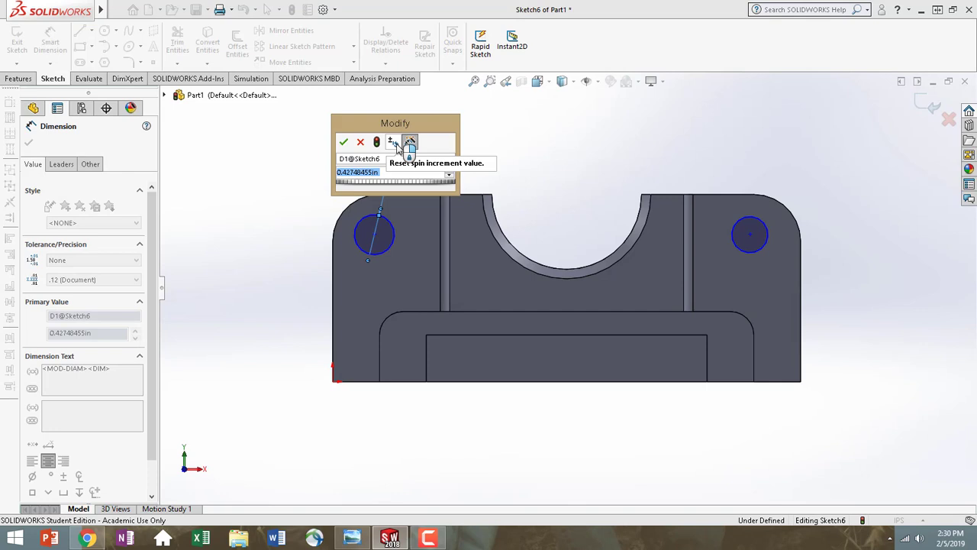
{"action": "type", "text": ".5"}
{"action": "key", "text": "Return"}
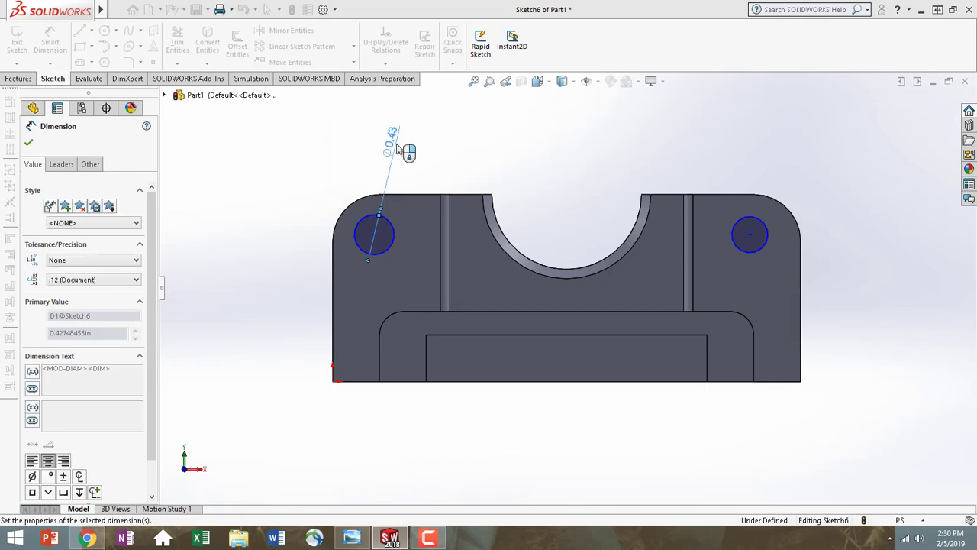
{"action": "left_click", "coordinate": [770, 237]}
{"action": "left_click", "coordinate": [817, 162]}
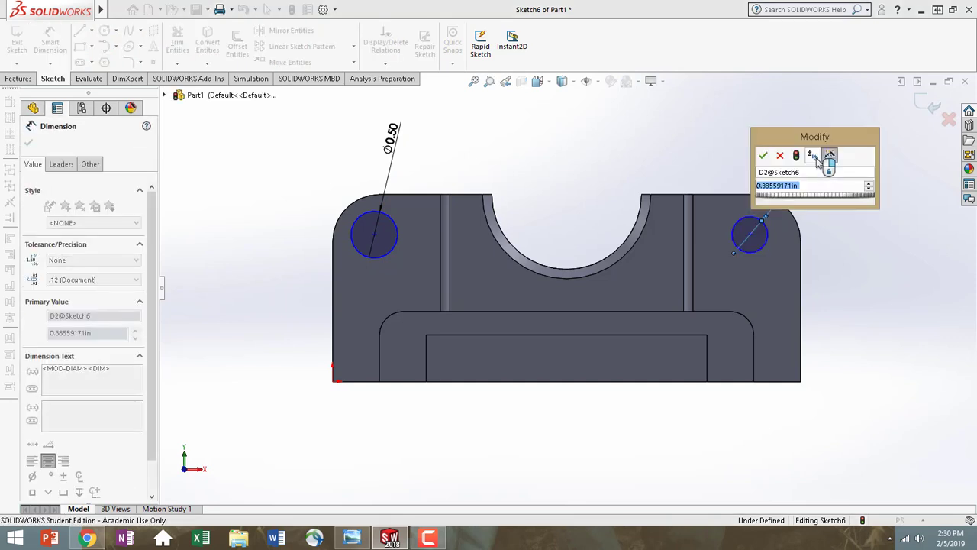
{"action": "type", "text": ".5"}
{"action": "key", "text": "Return"}
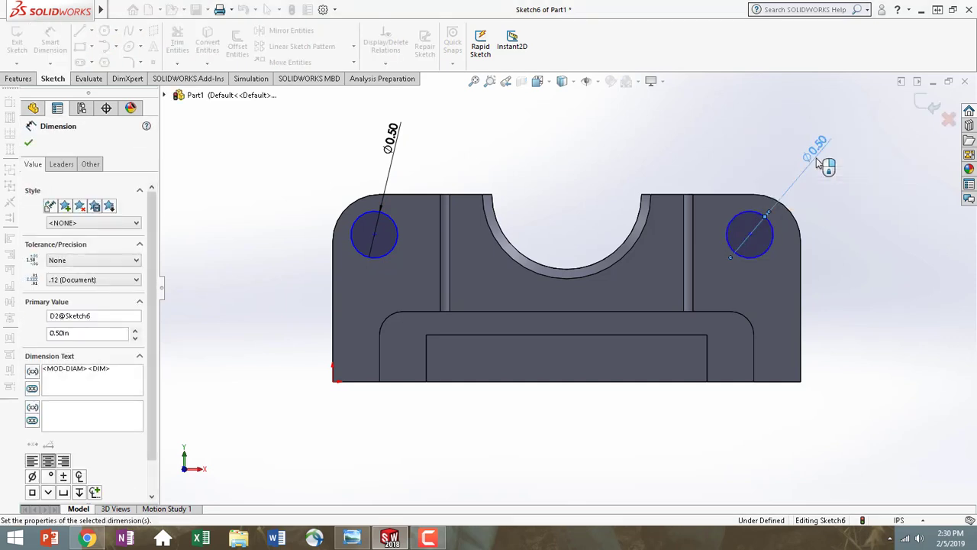
{"action": "left_click", "coordinate": [29, 143]}
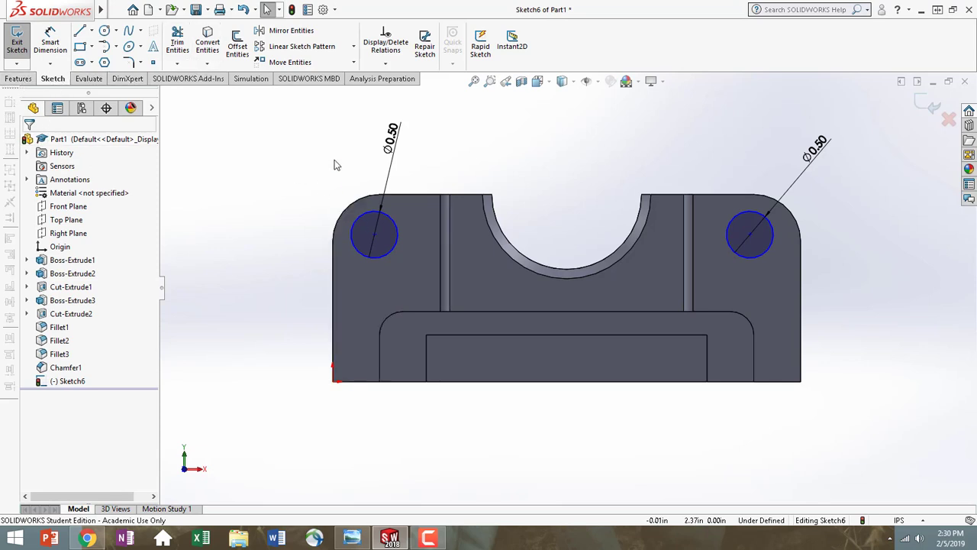
Make the left circle concentric with the back plate's rounded upper-left corner edge
{"action": "scroll", "coordinate": [333, 161], "scroll_direction": "down", "scroll_amount": 3}
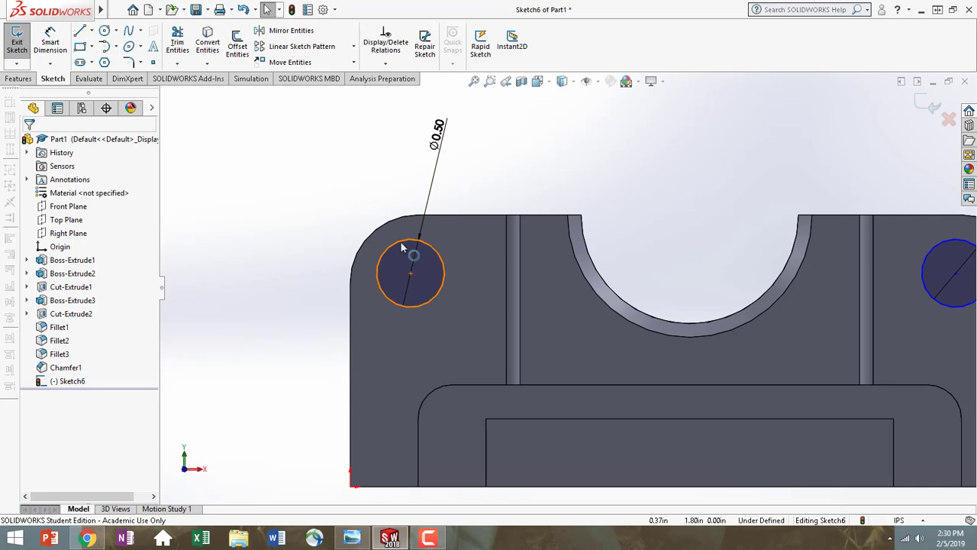
{"action": "left_click", "coordinate": [401, 243]}
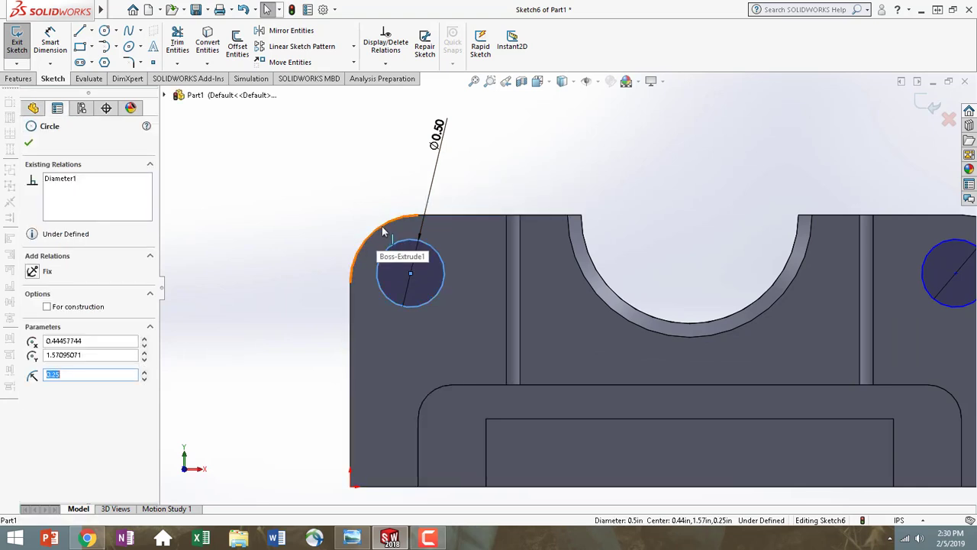
{"action": "left_click", "coordinate": [383, 229], "text": "ctrl"}
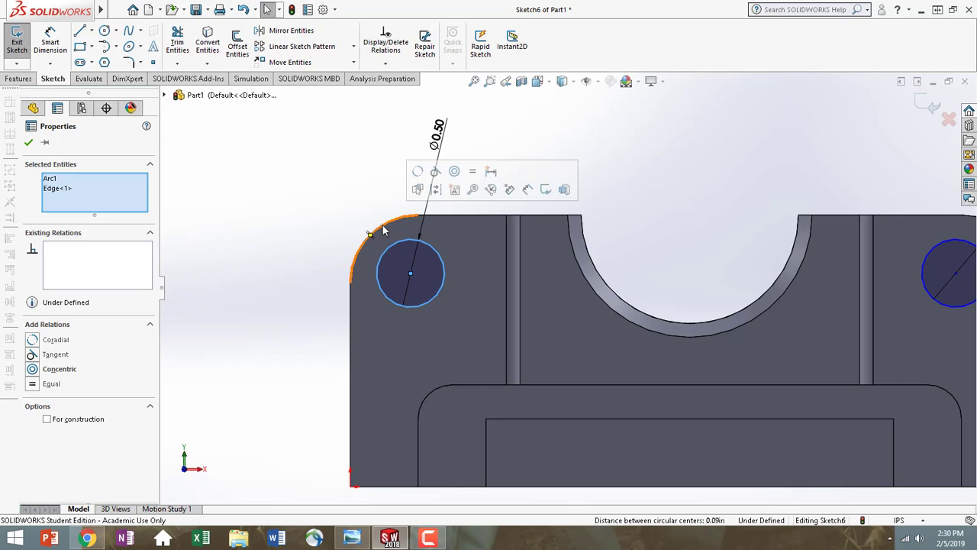
{"action": "left_click", "coordinate": [32, 369]}
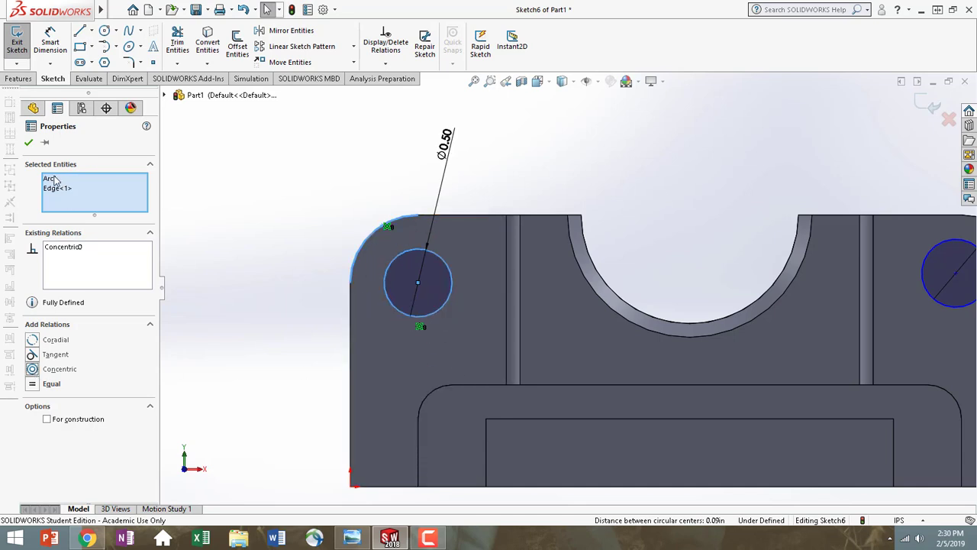
{"action": "left_click", "coordinate": [28, 143]}
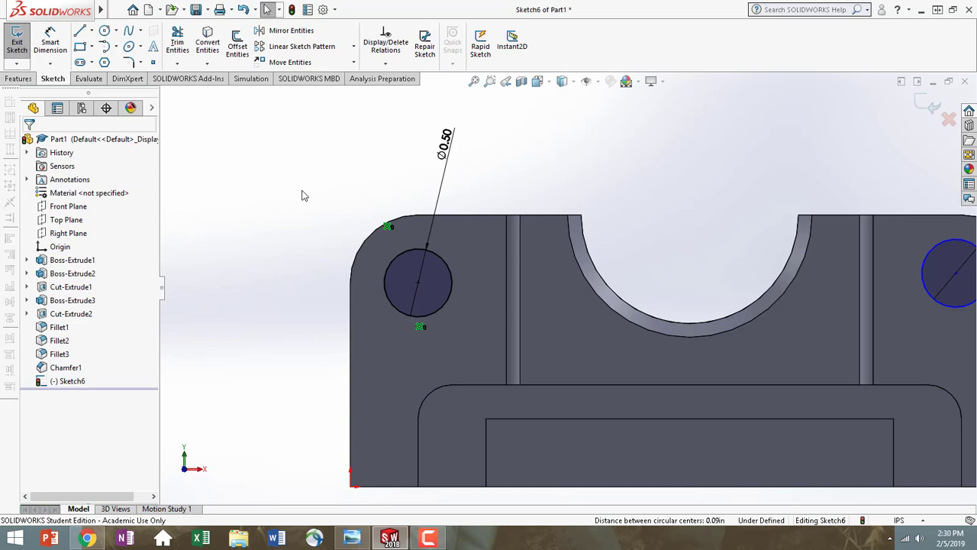
Make the right circle concentric with the back plate's rounded upper-right corner edge
{"action": "key", "text": "f"}
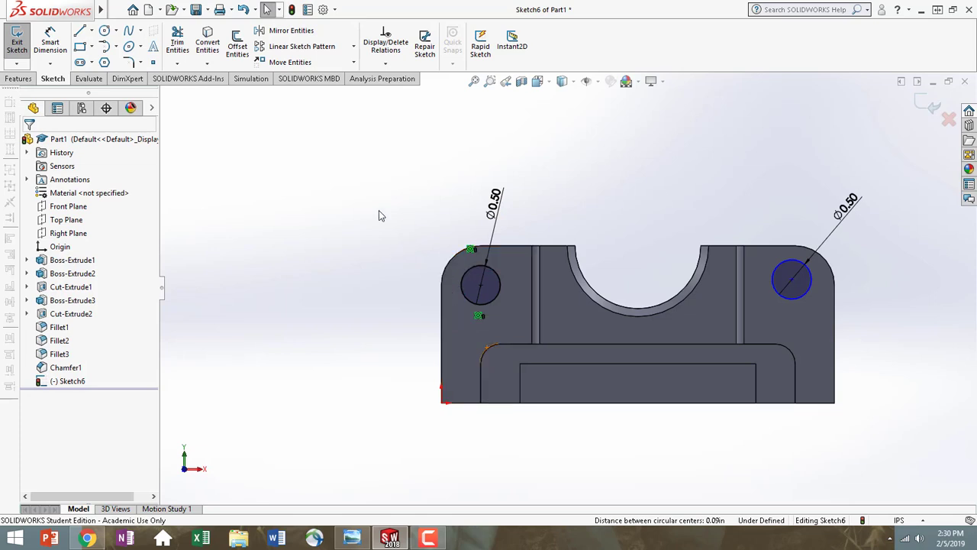
{"action": "scroll", "coordinate": [840, 259], "scroll_direction": "down", "scroll_amount": 4}
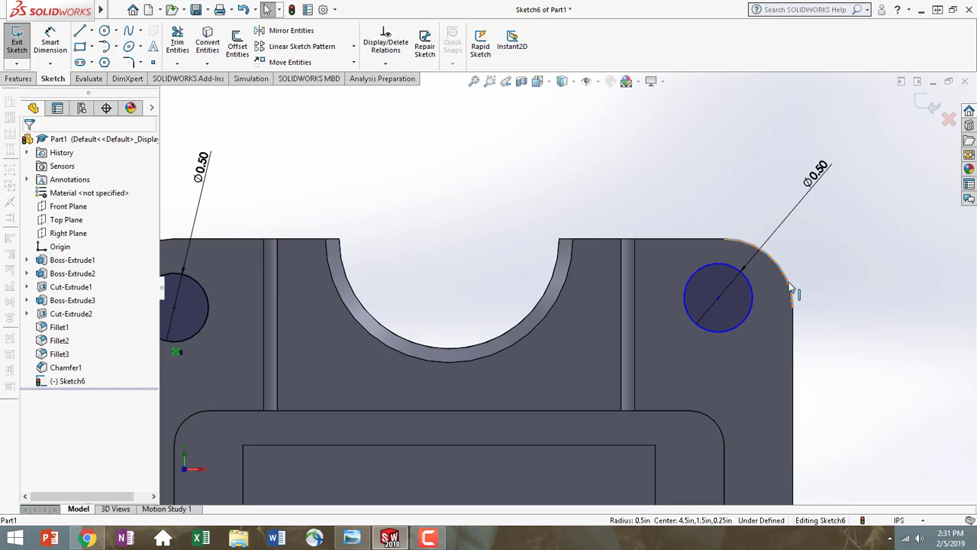
{"action": "left_click", "coordinate": [792, 289]}
{"action": "left_click", "coordinate": [737, 326], "text": "ctrl"}
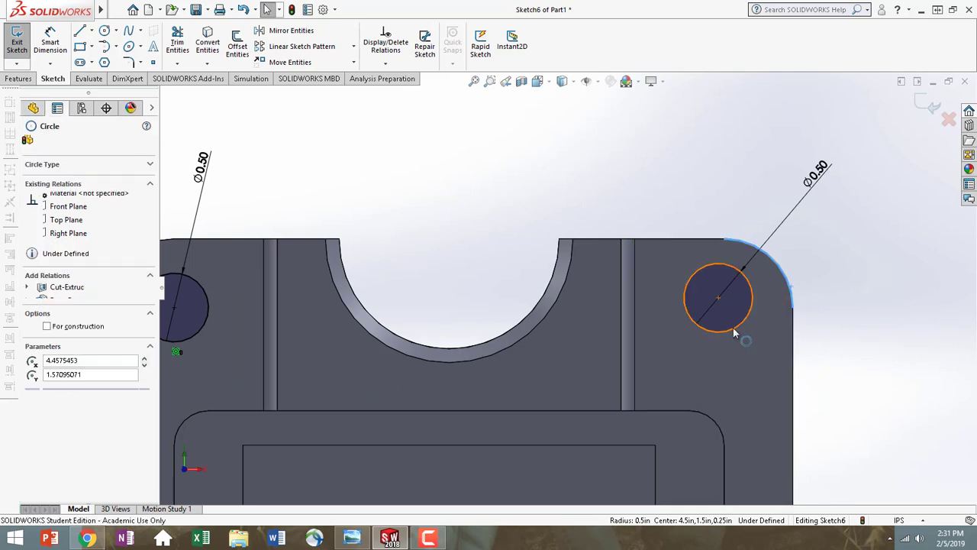
{"action": "left_click", "coordinate": [41, 370]}
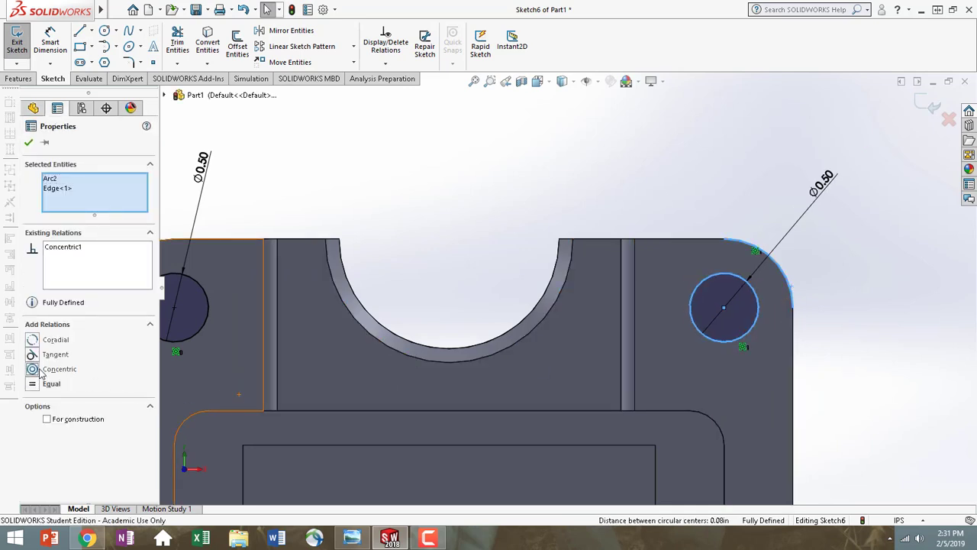
{"action": "left_click", "coordinate": [28, 143]}
Cut the two circles through the back plate as an Extruded Cut with the Through All end condition
{"action": "key", "text": "f"}
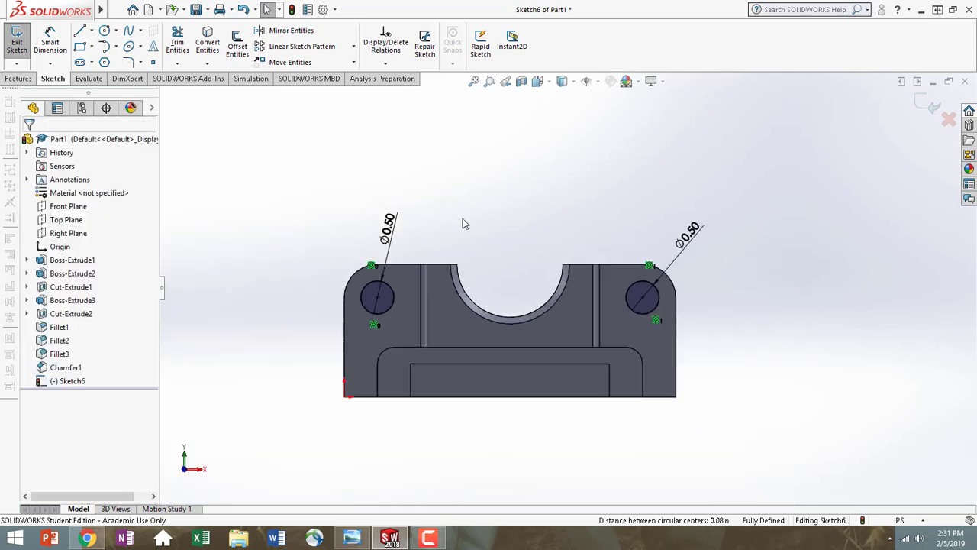
{"action": "middle_click_drag", "start_coordinate": [509, 223], "coordinate": [463, 312]}
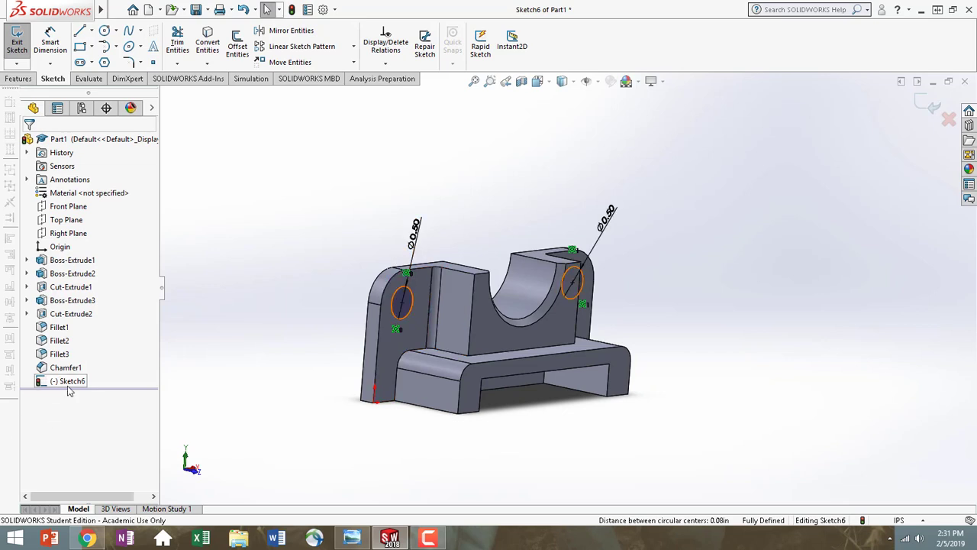
{"action": "left_click", "coordinate": [24, 81]}
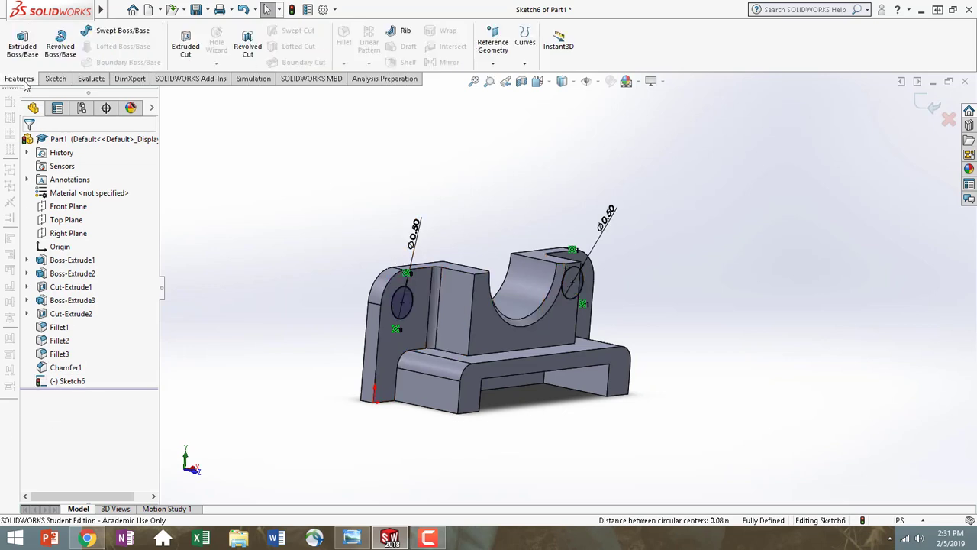
{"action": "left_click", "coordinate": [184, 46]}
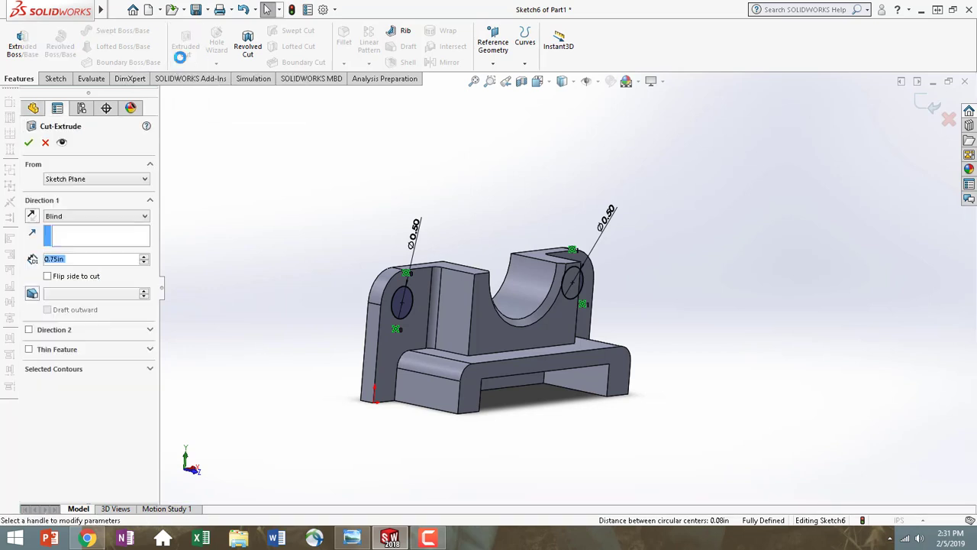
{"action": "left_click", "coordinate": [108, 218]}
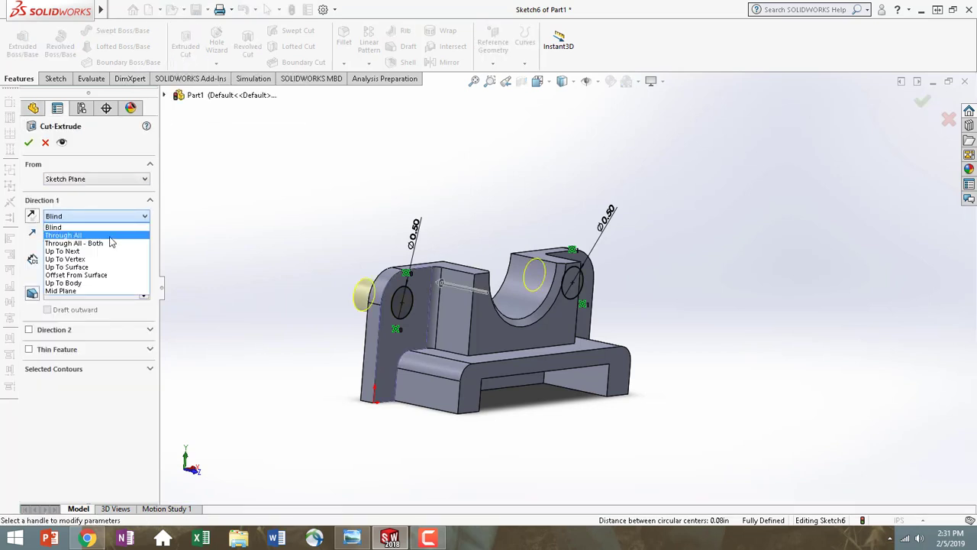
{"action": "left_click", "coordinate": [110, 238]}
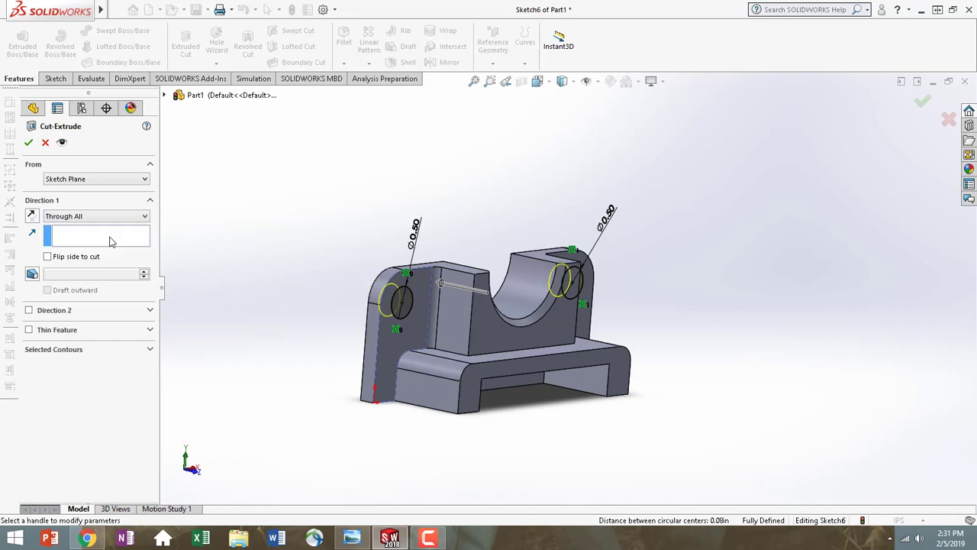
{"action": "left_click", "coordinate": [28, 143]}
Examine the extrusions, base sketches and cuts in the feature history, and roll the history back before the fillets and forward again
{"action": "middle_click_drag", "start_coordinate": [298, 382], "coordinate": [349, 399]}
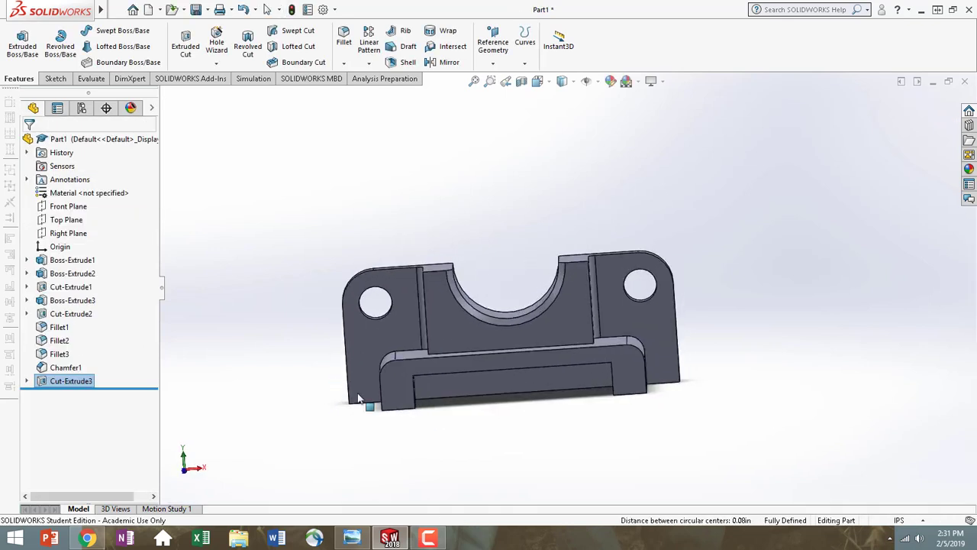
{"action": "left_click", "coordinate": [77, 261]}
{"action": "left_click", "coordinate": [84, 275]}
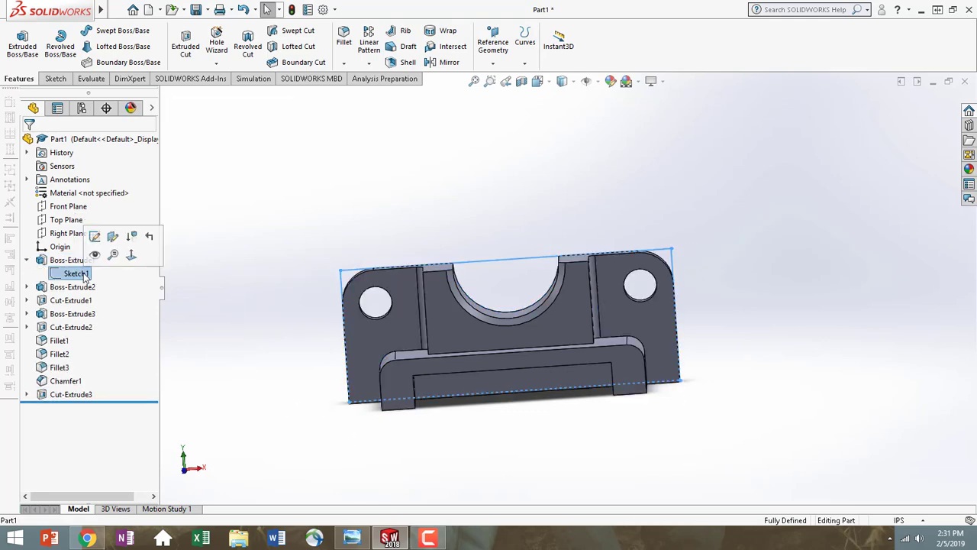
{"action": "left_click", "coordinate": [73, 286]}
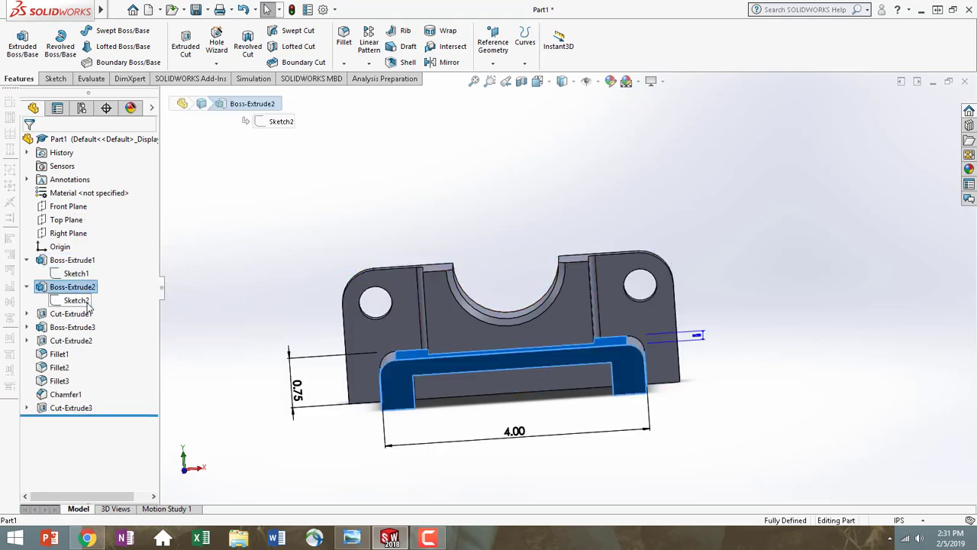
{"action": "left_click", "coordinate": [76, 300]}
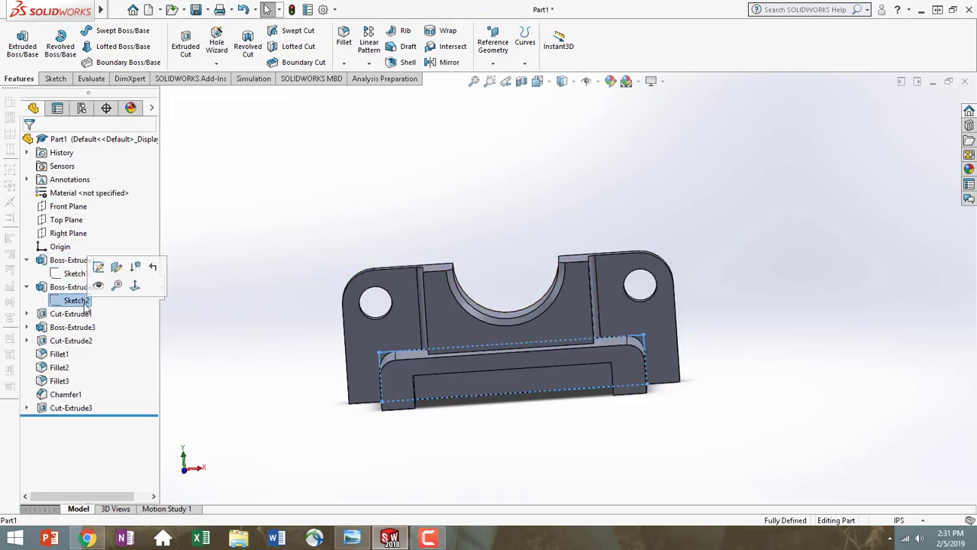
{"action": "left_click", "coordinate": [67, 262]}
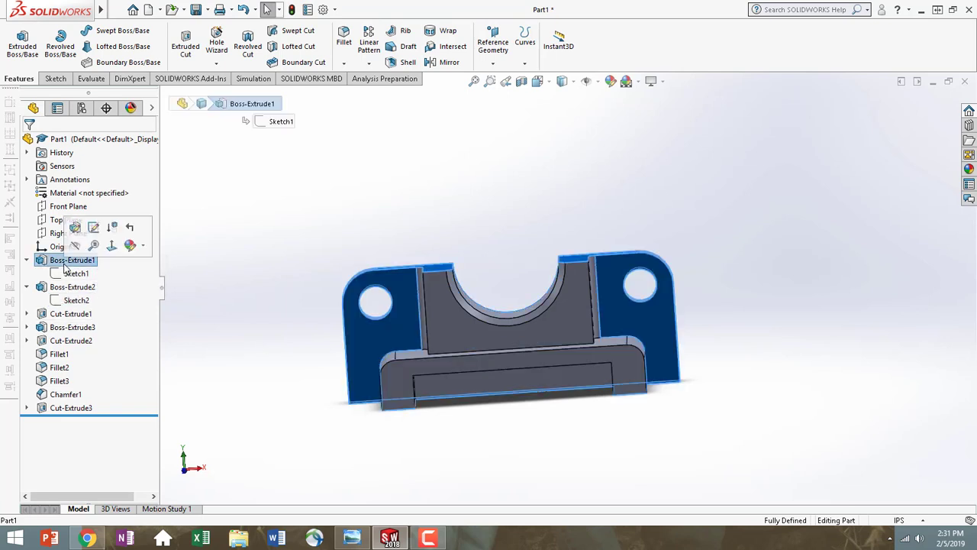
{"action": "left_click", "coordinate": [69, 288]}
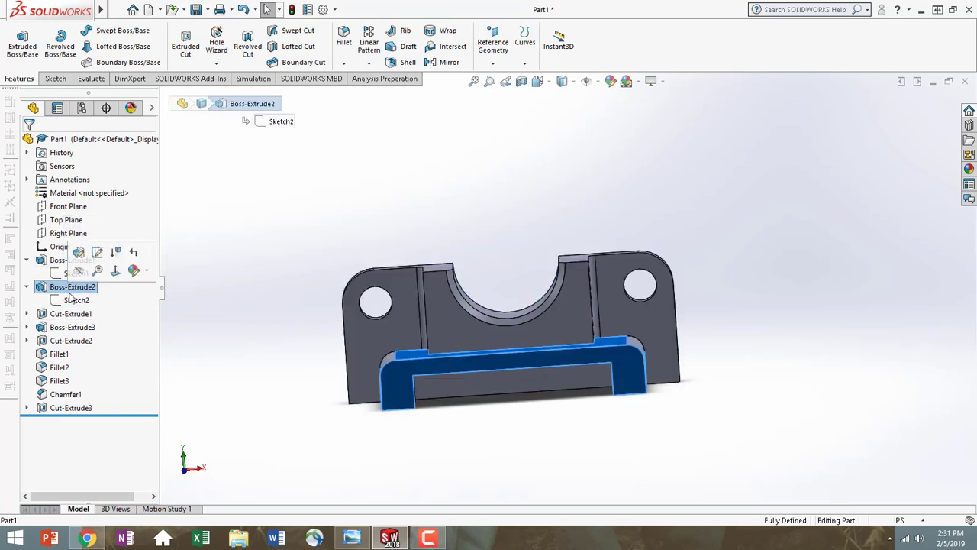
{"action": "left_click", "coordinate": [70, 314]}
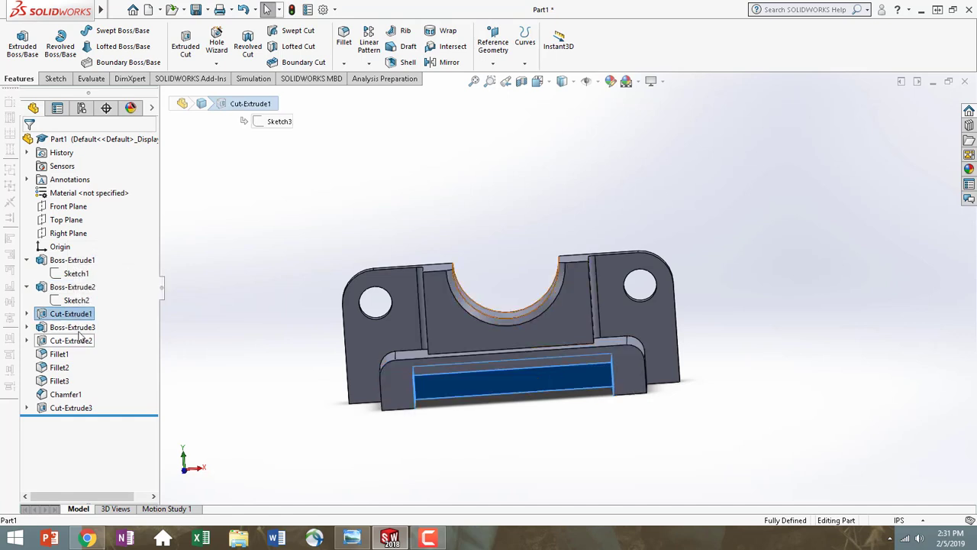
{"action": "left_click", "coordinate": [82, 329]}
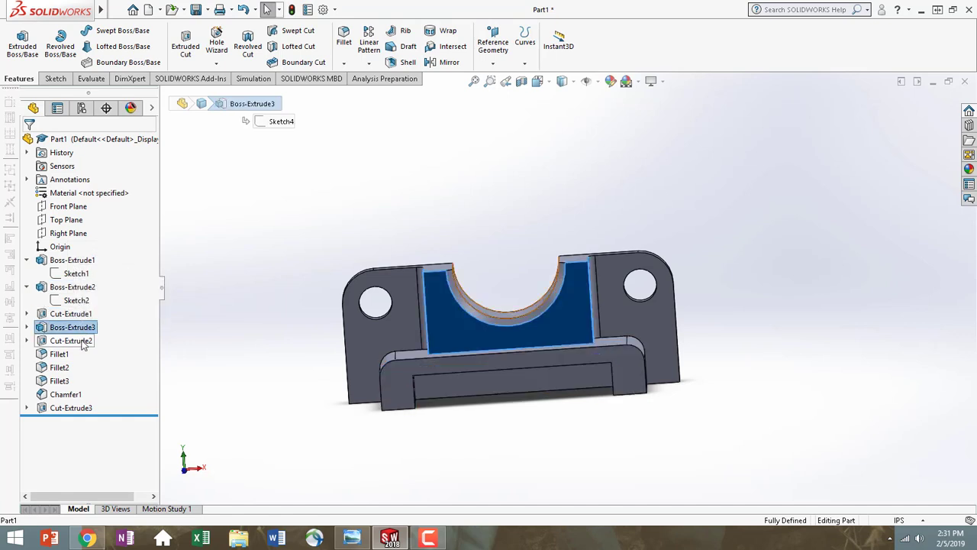
{"action": "left_click", "coordinate": [82, 341]}
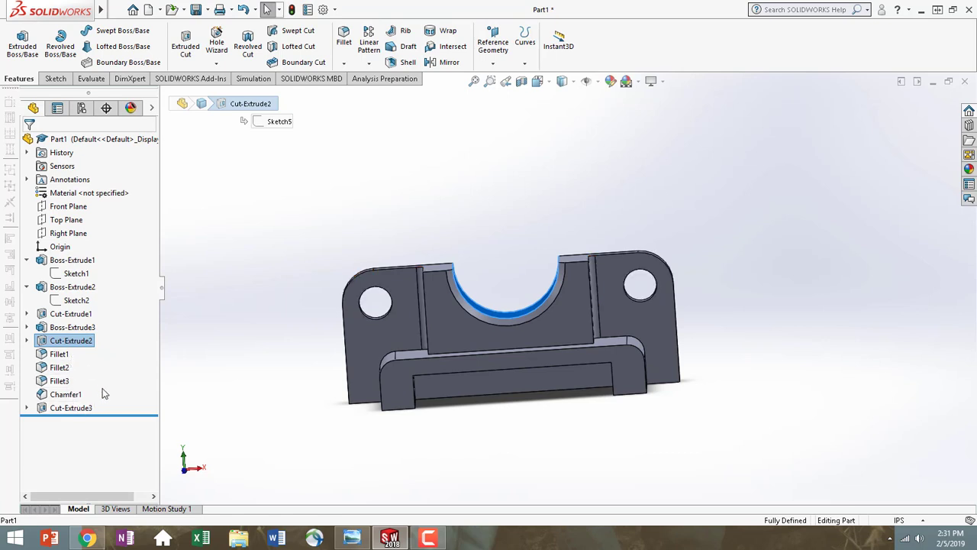
{"action": "left_click", "coordinate": [203, 344]}
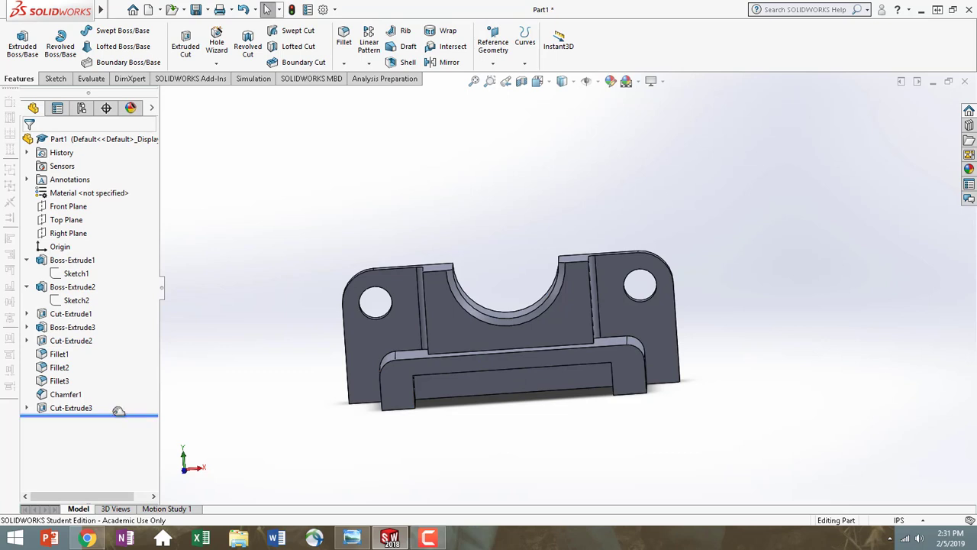
{"action": "mouse_move", "coordinate": [119, 412]}
{"action": "left_mouse_down"}
{"action": "mouse_move", "coordinate": [112, 278]}
{"action": "mouse_move", "coordinate": [125, 323]}
{"action": "mouse_move", "coordinate": [124, 416]}
{"action": "left_mouse_up"}
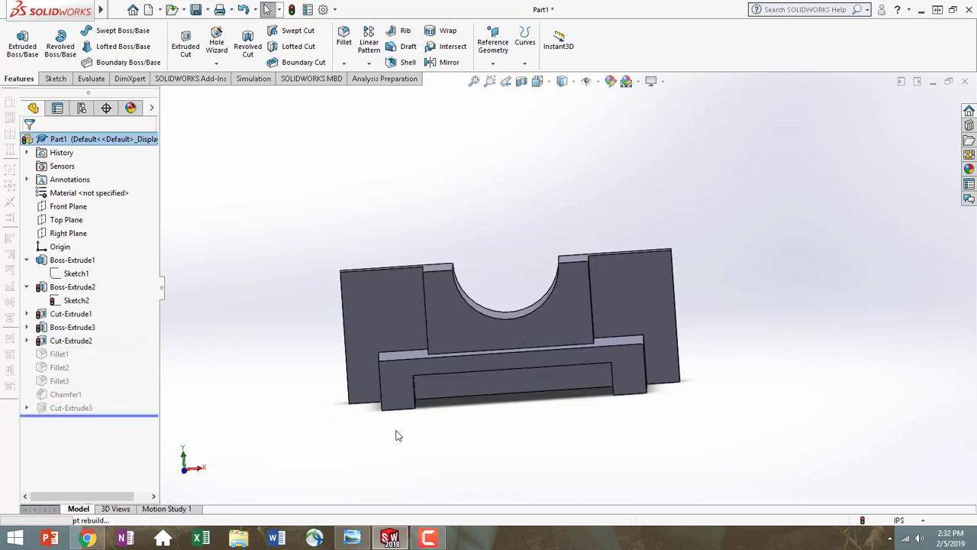
{"action": "middle_click_drag", "start_coordinate": [430, 445], "coordinate": [327, 414]}
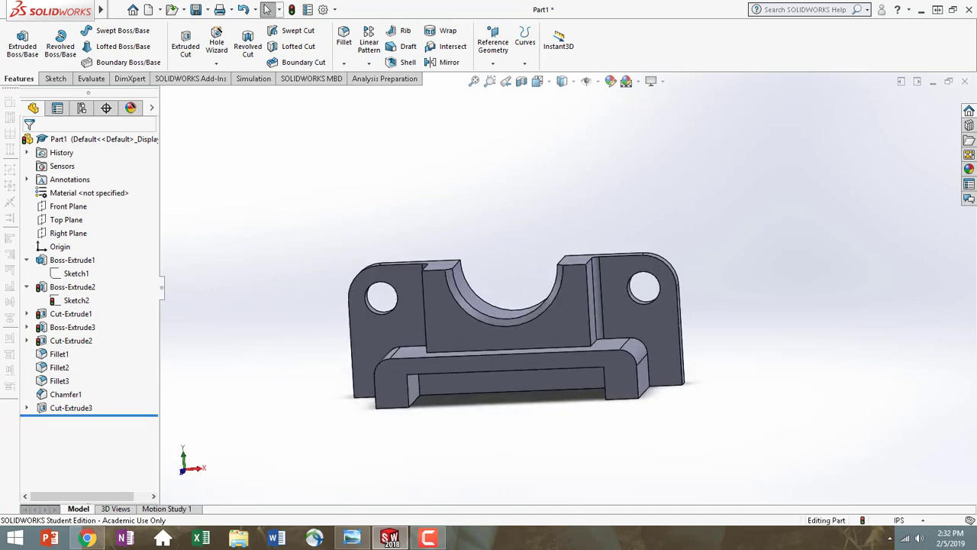